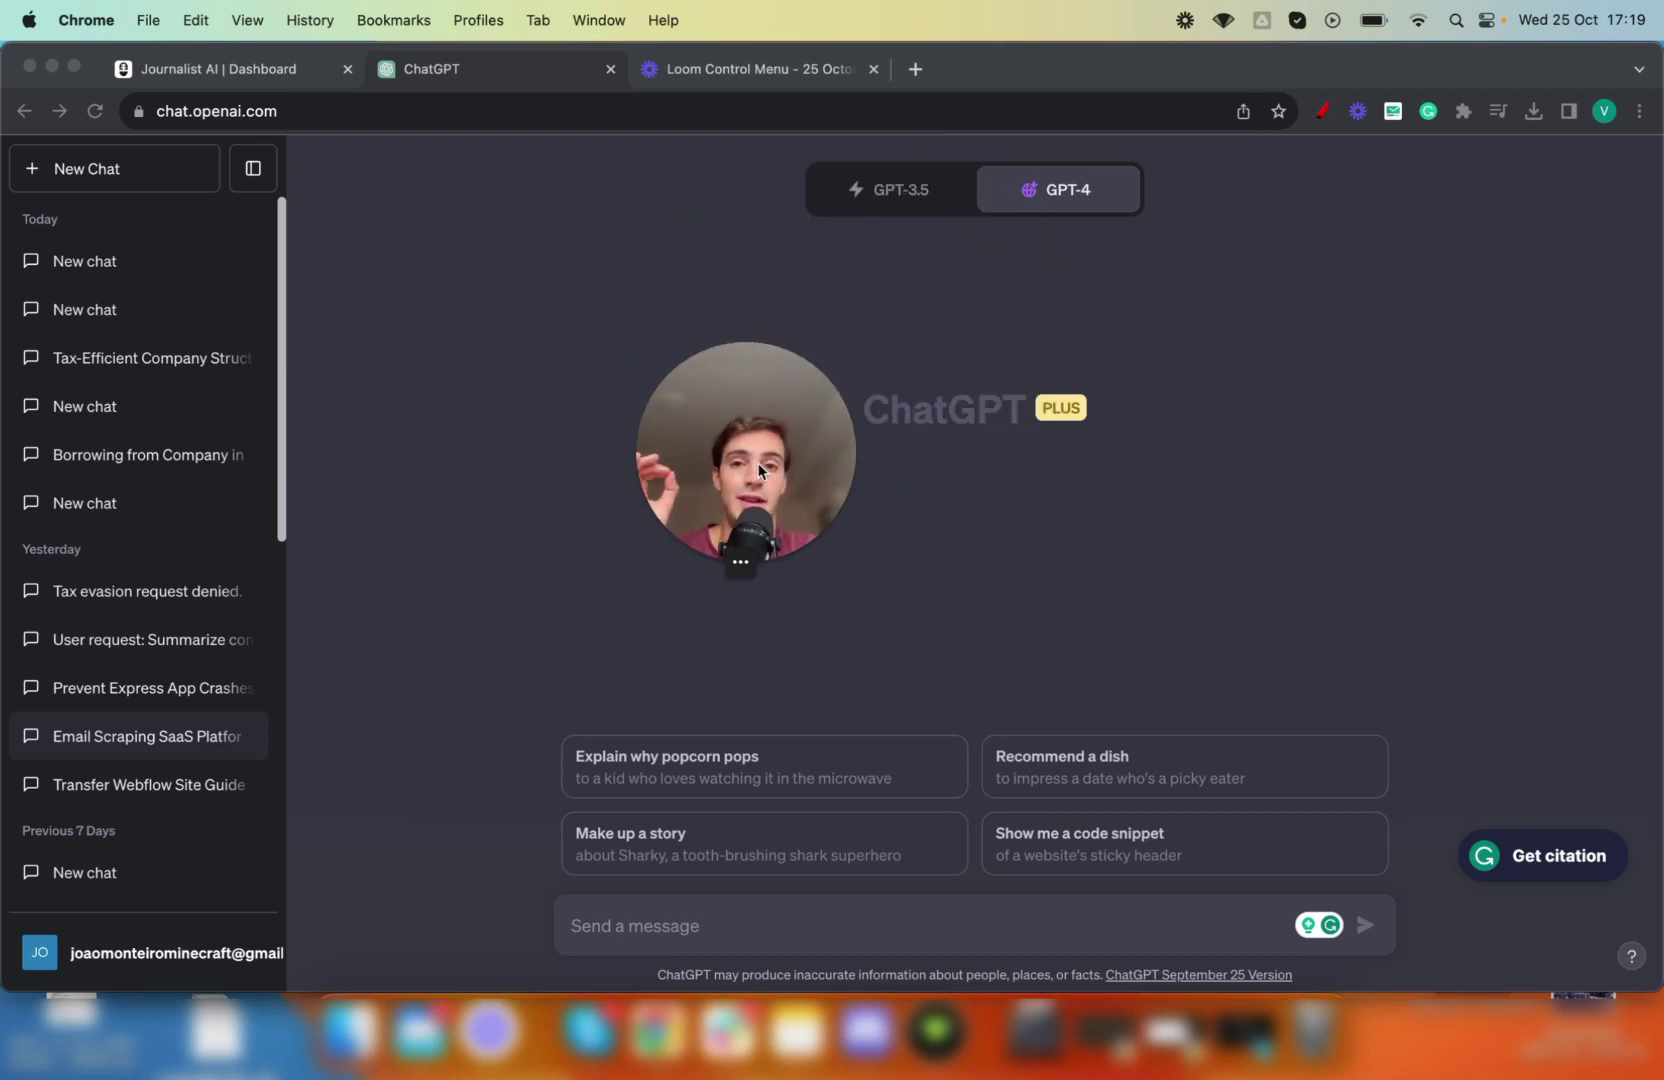
Move the camera bubble aside and bring up the Journalist AI dashboard with the garden article.
drag(758, 463, 147, 857)
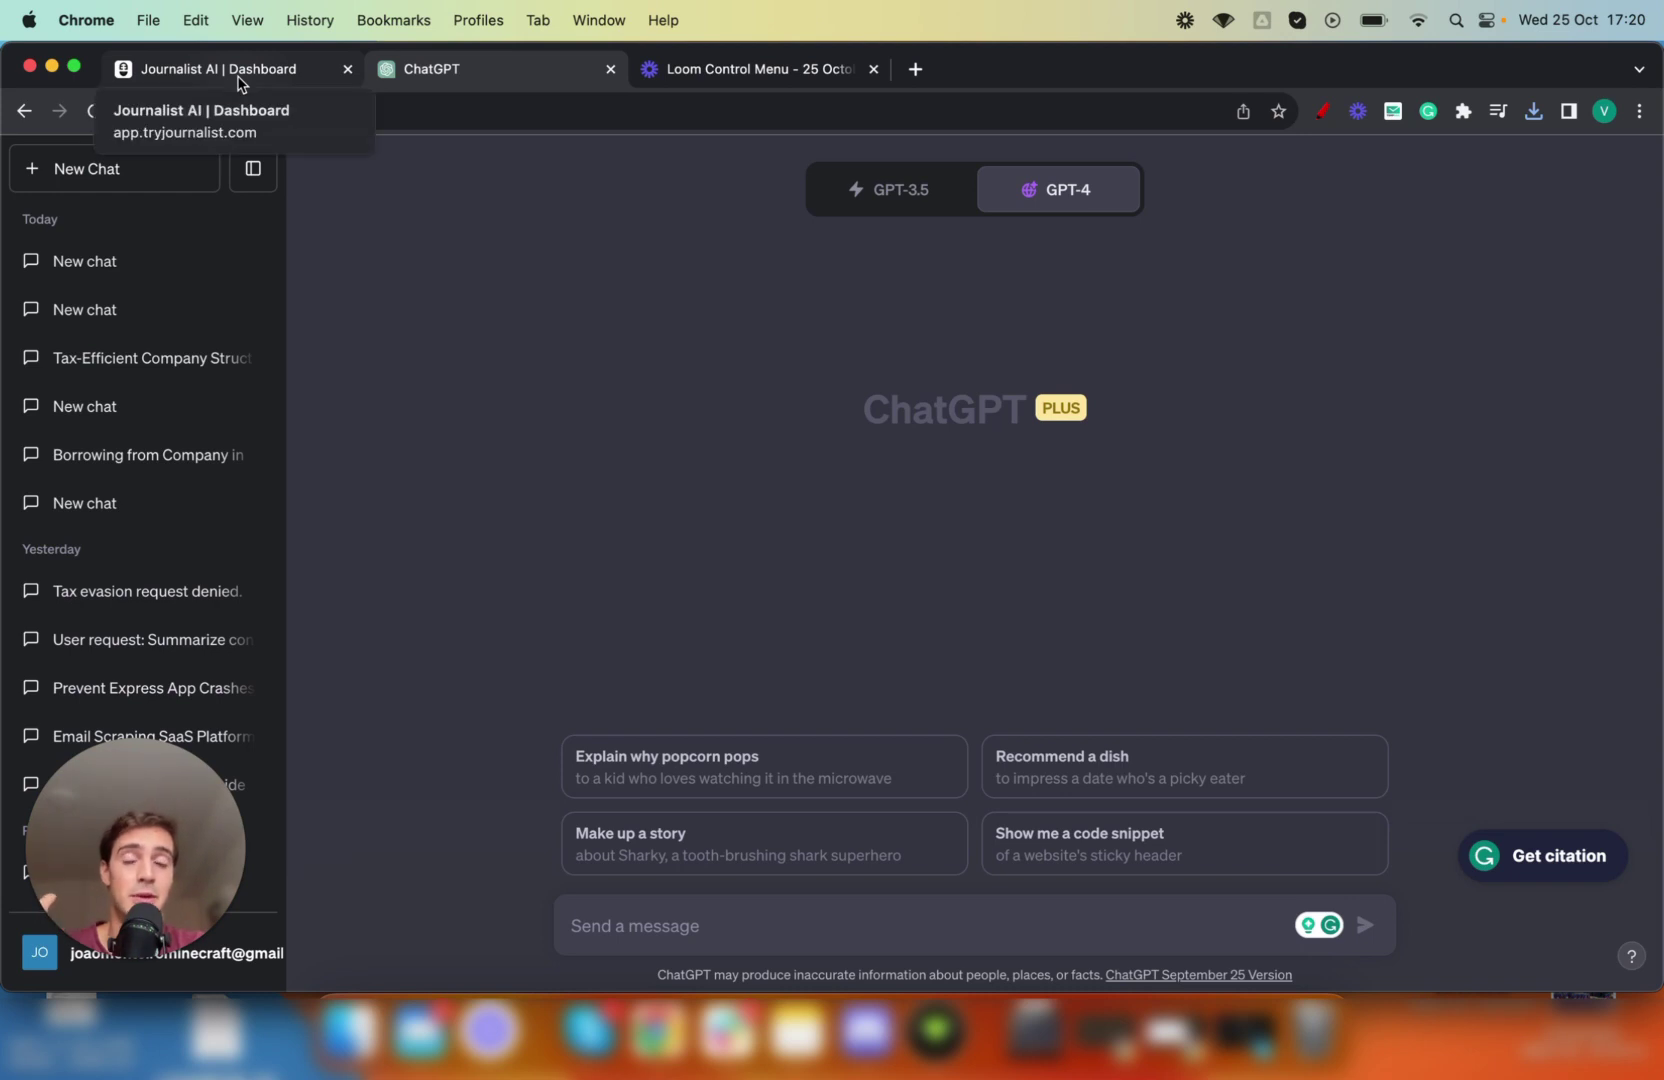
click(238, 78)
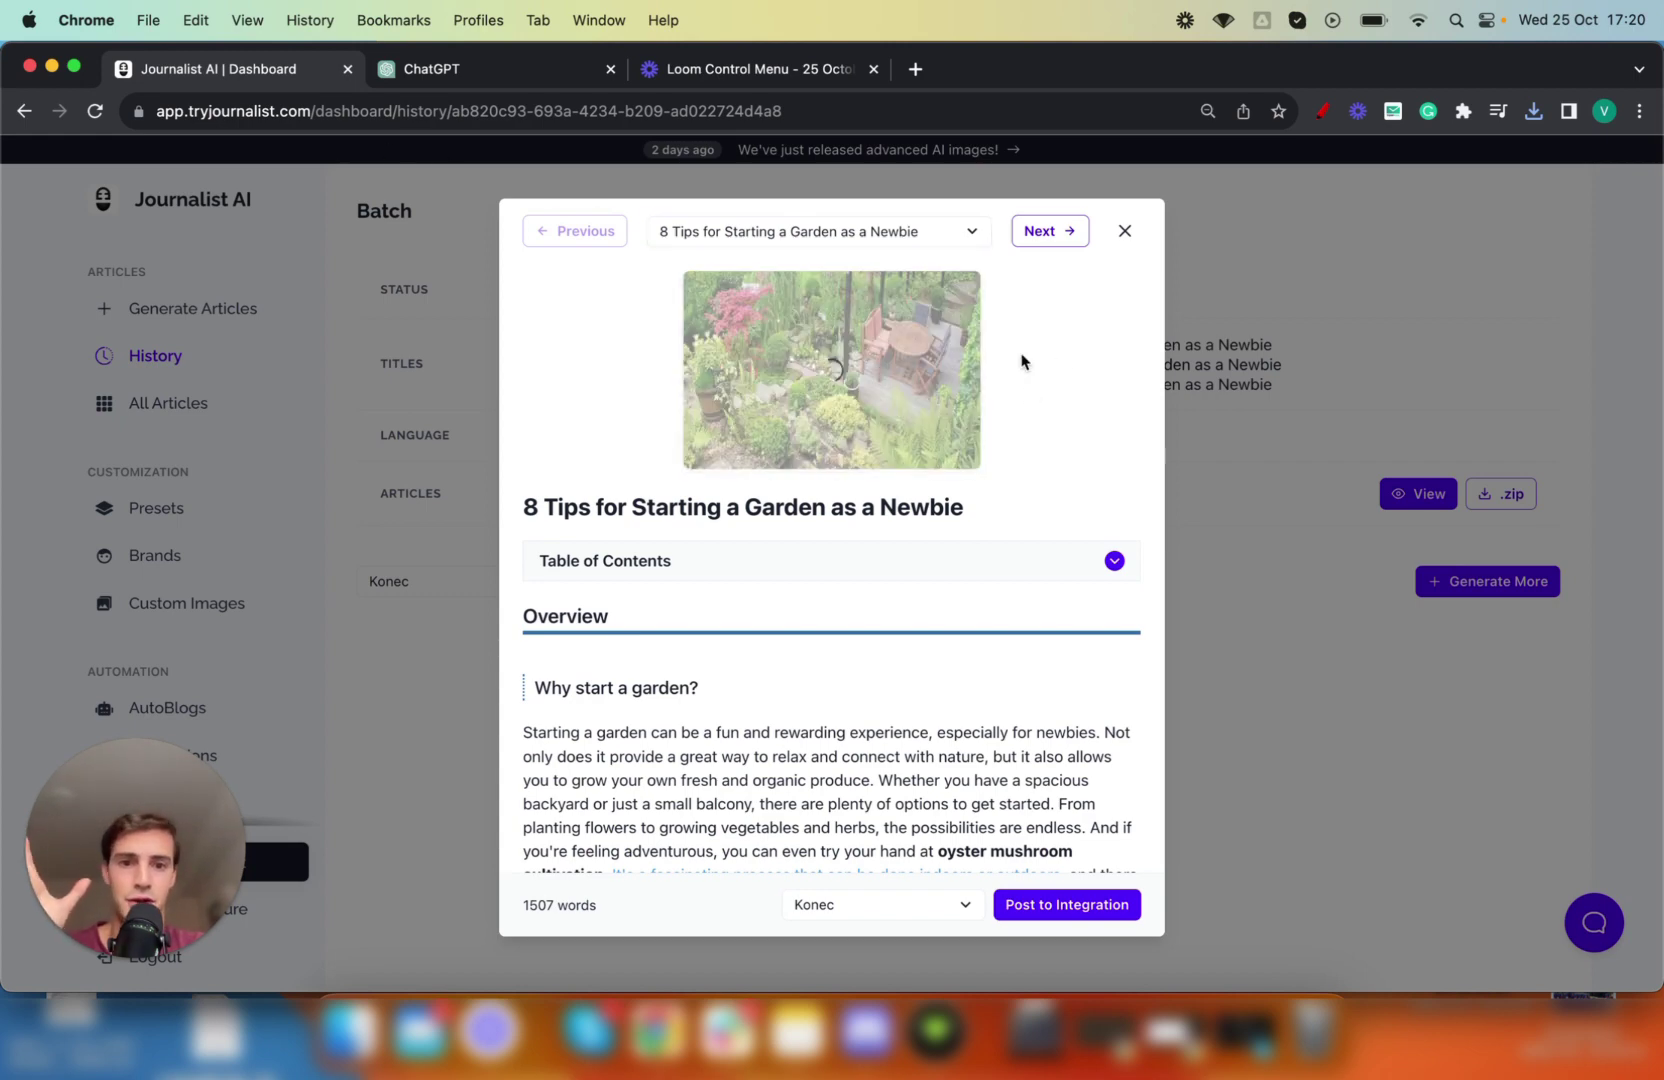
scroll(909, 375, down, 2)
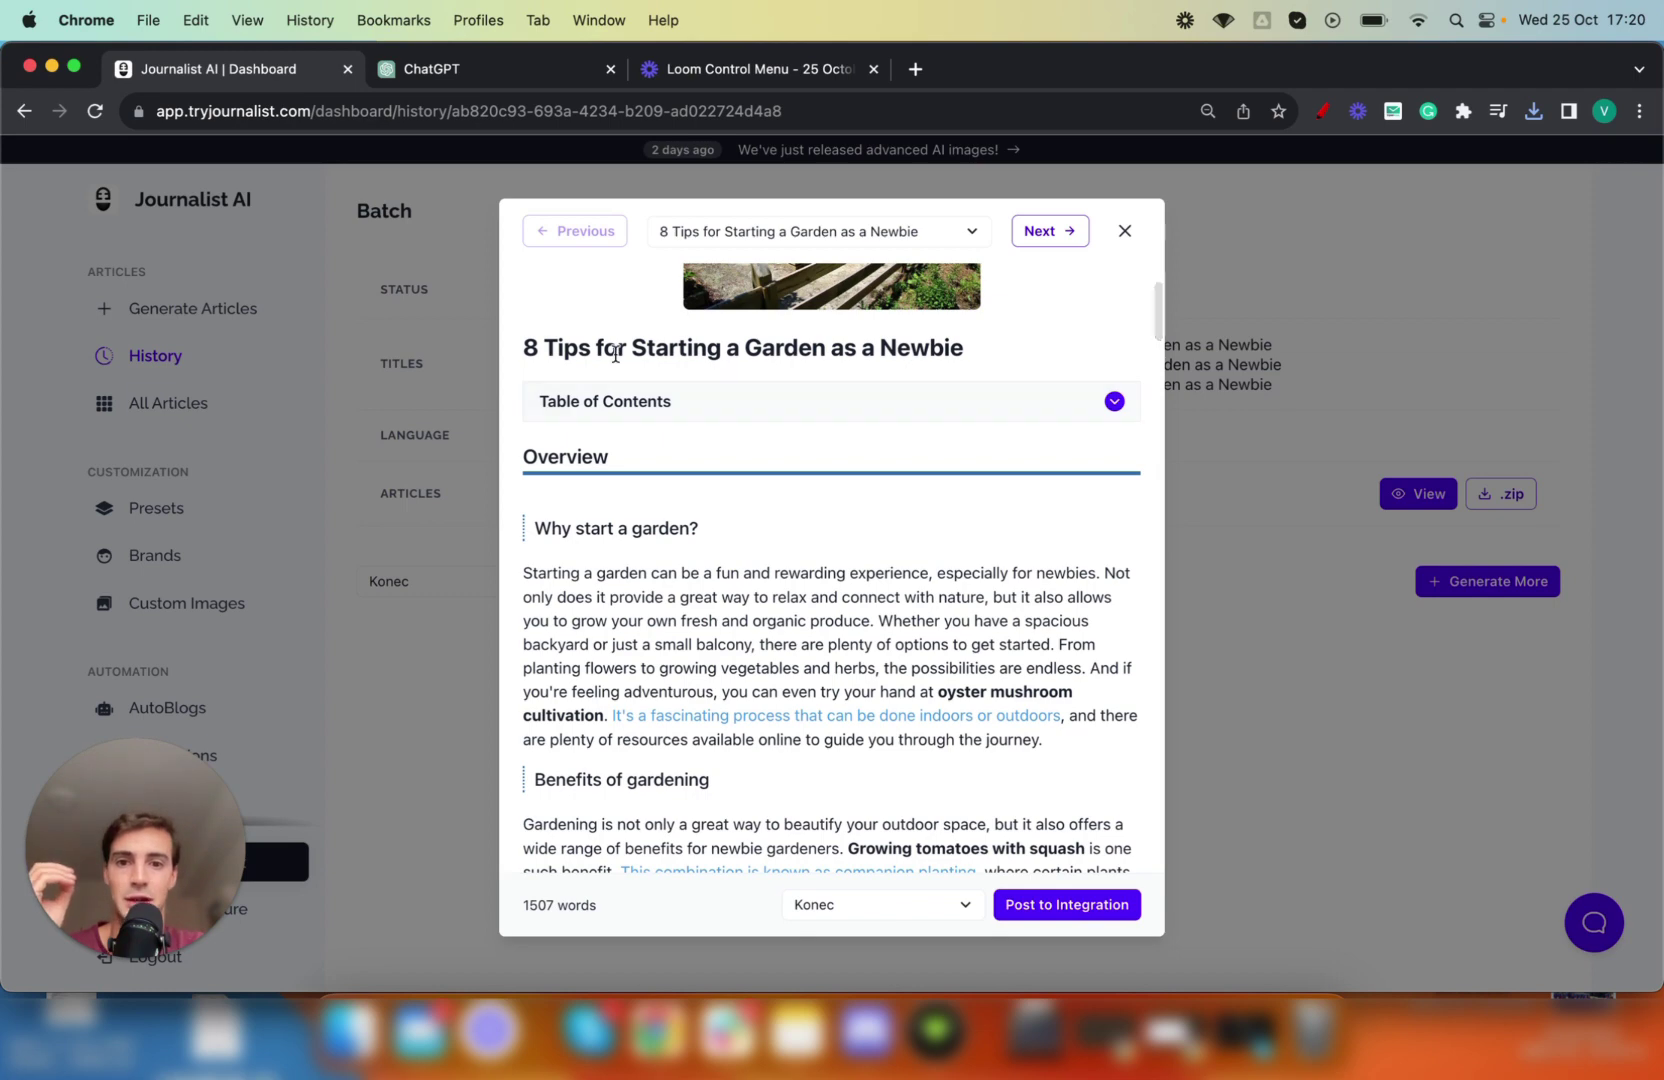
drag(619, 346, 785, 346)
click(982, 401)
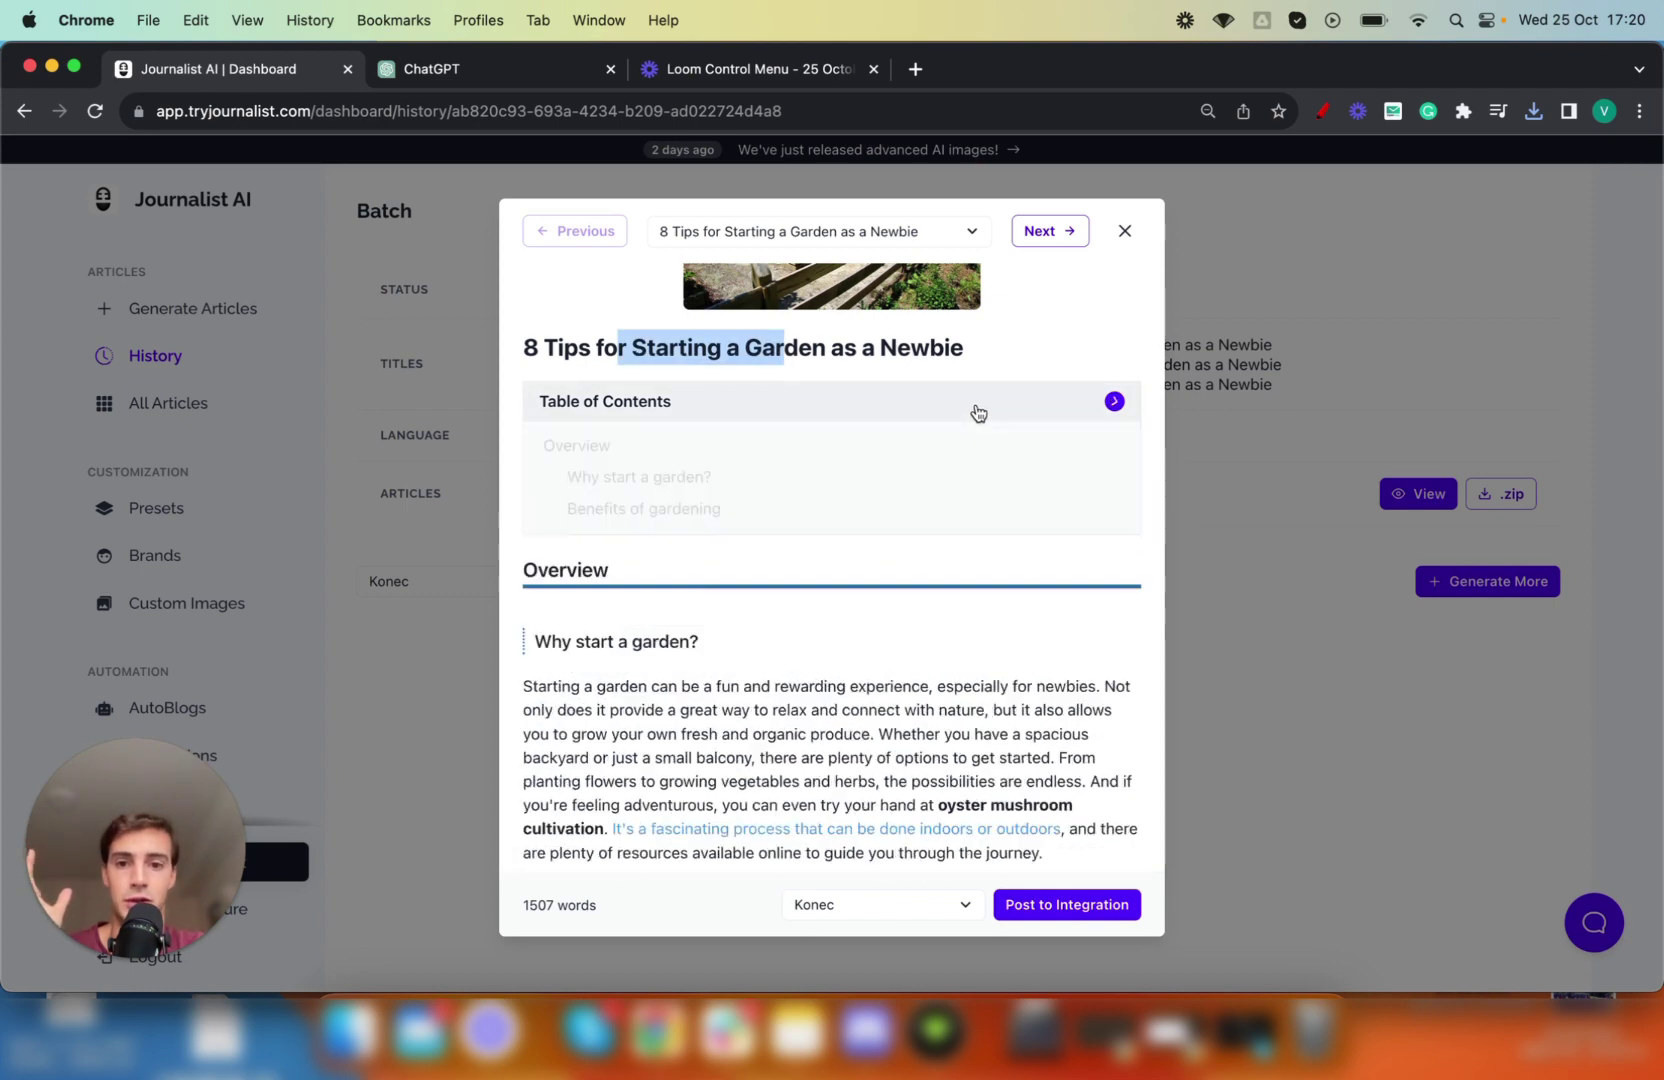
click(640, 476)
scroll(831, 366, up, 10)
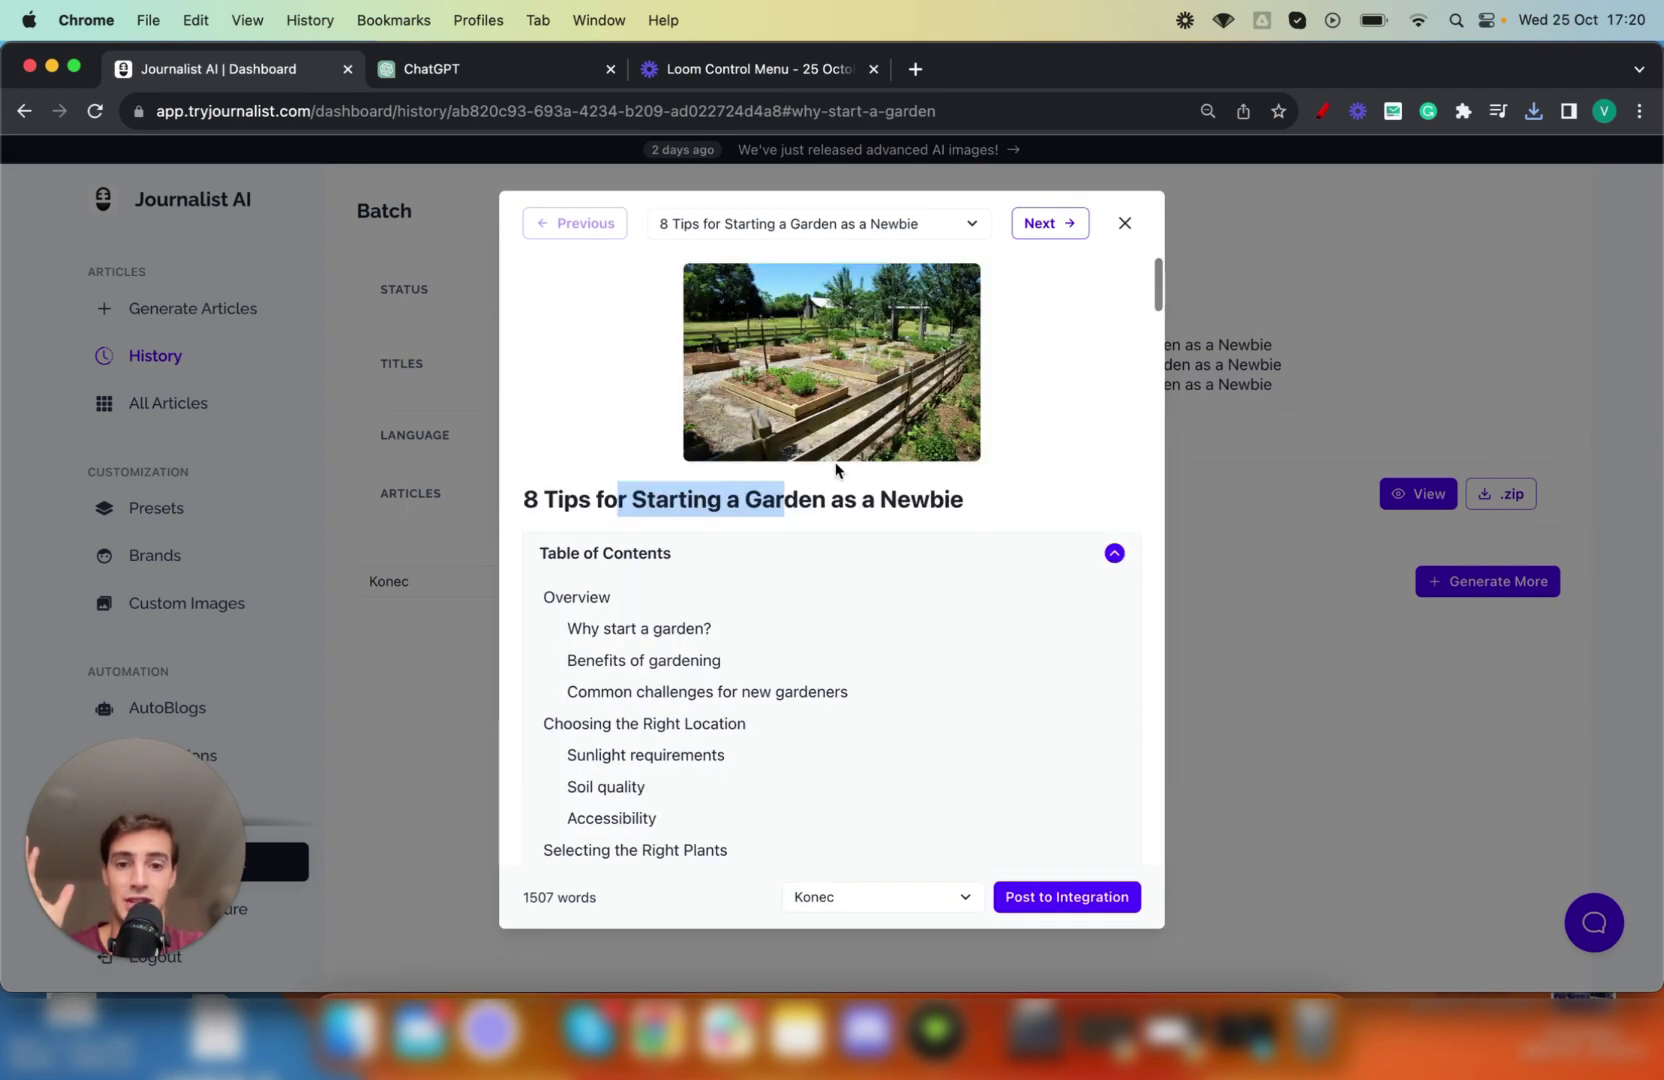
click(824, 549)
scroll(582, 367, down, 3)
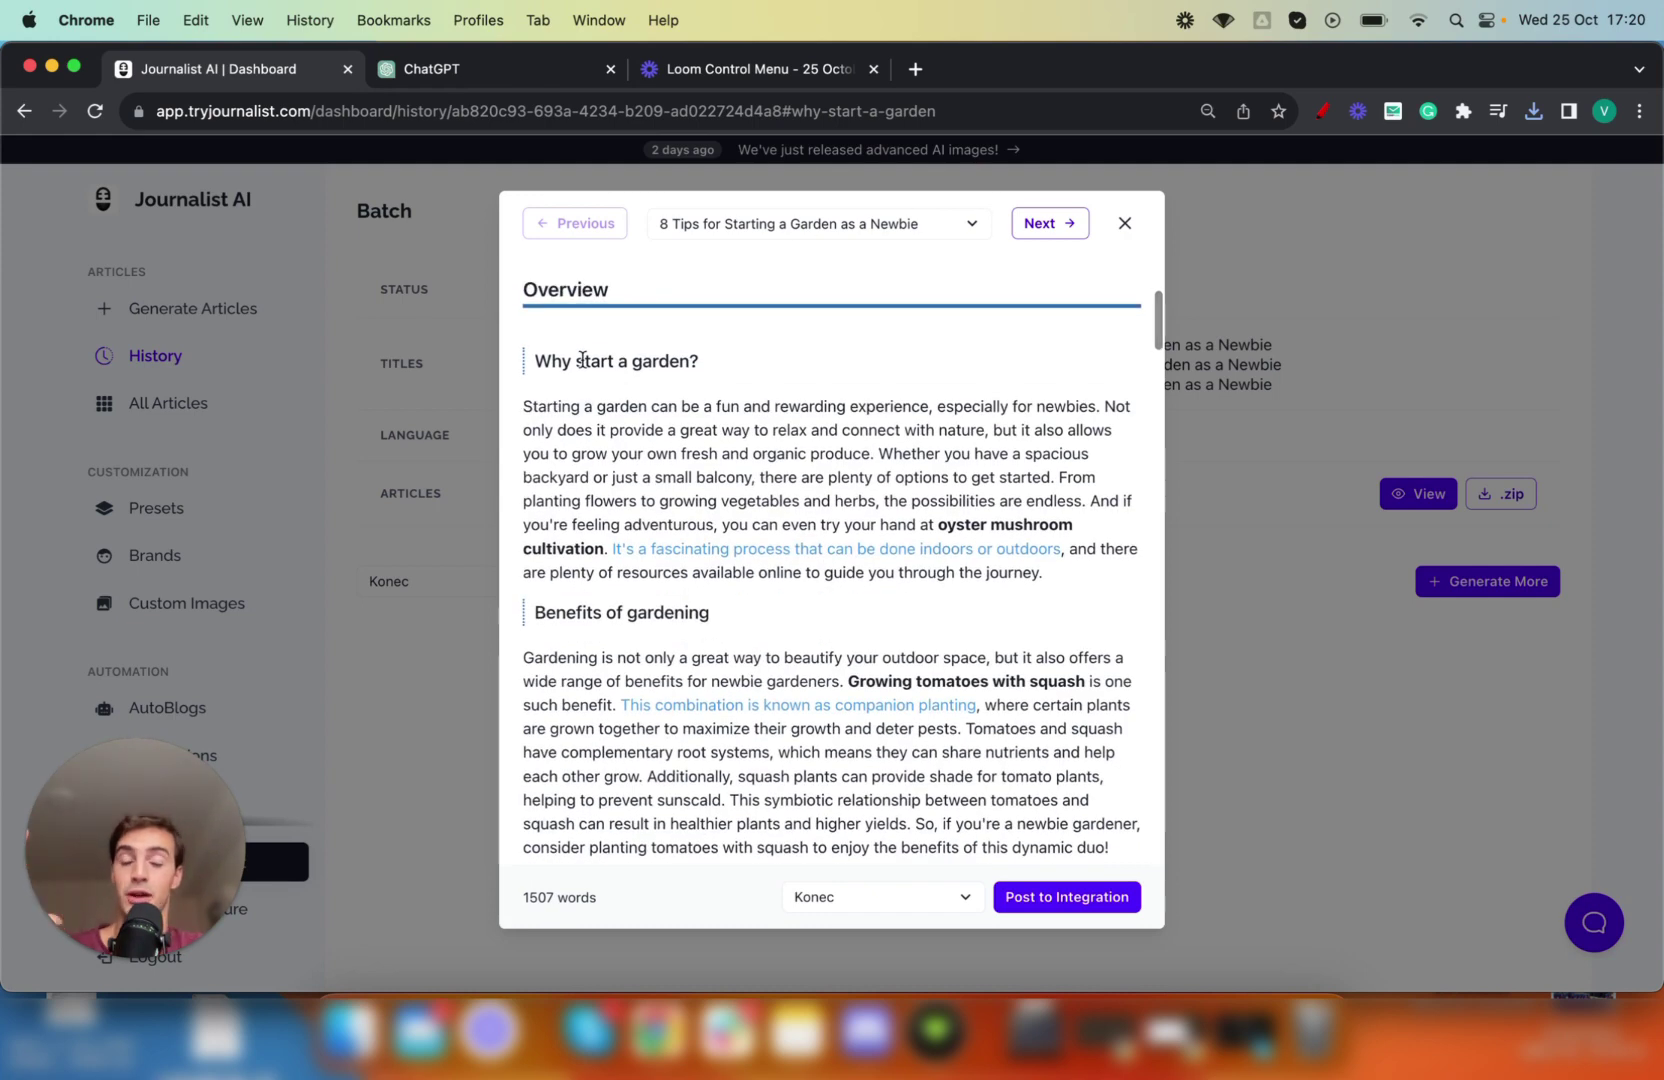
scroll(582, 360, down, 1)
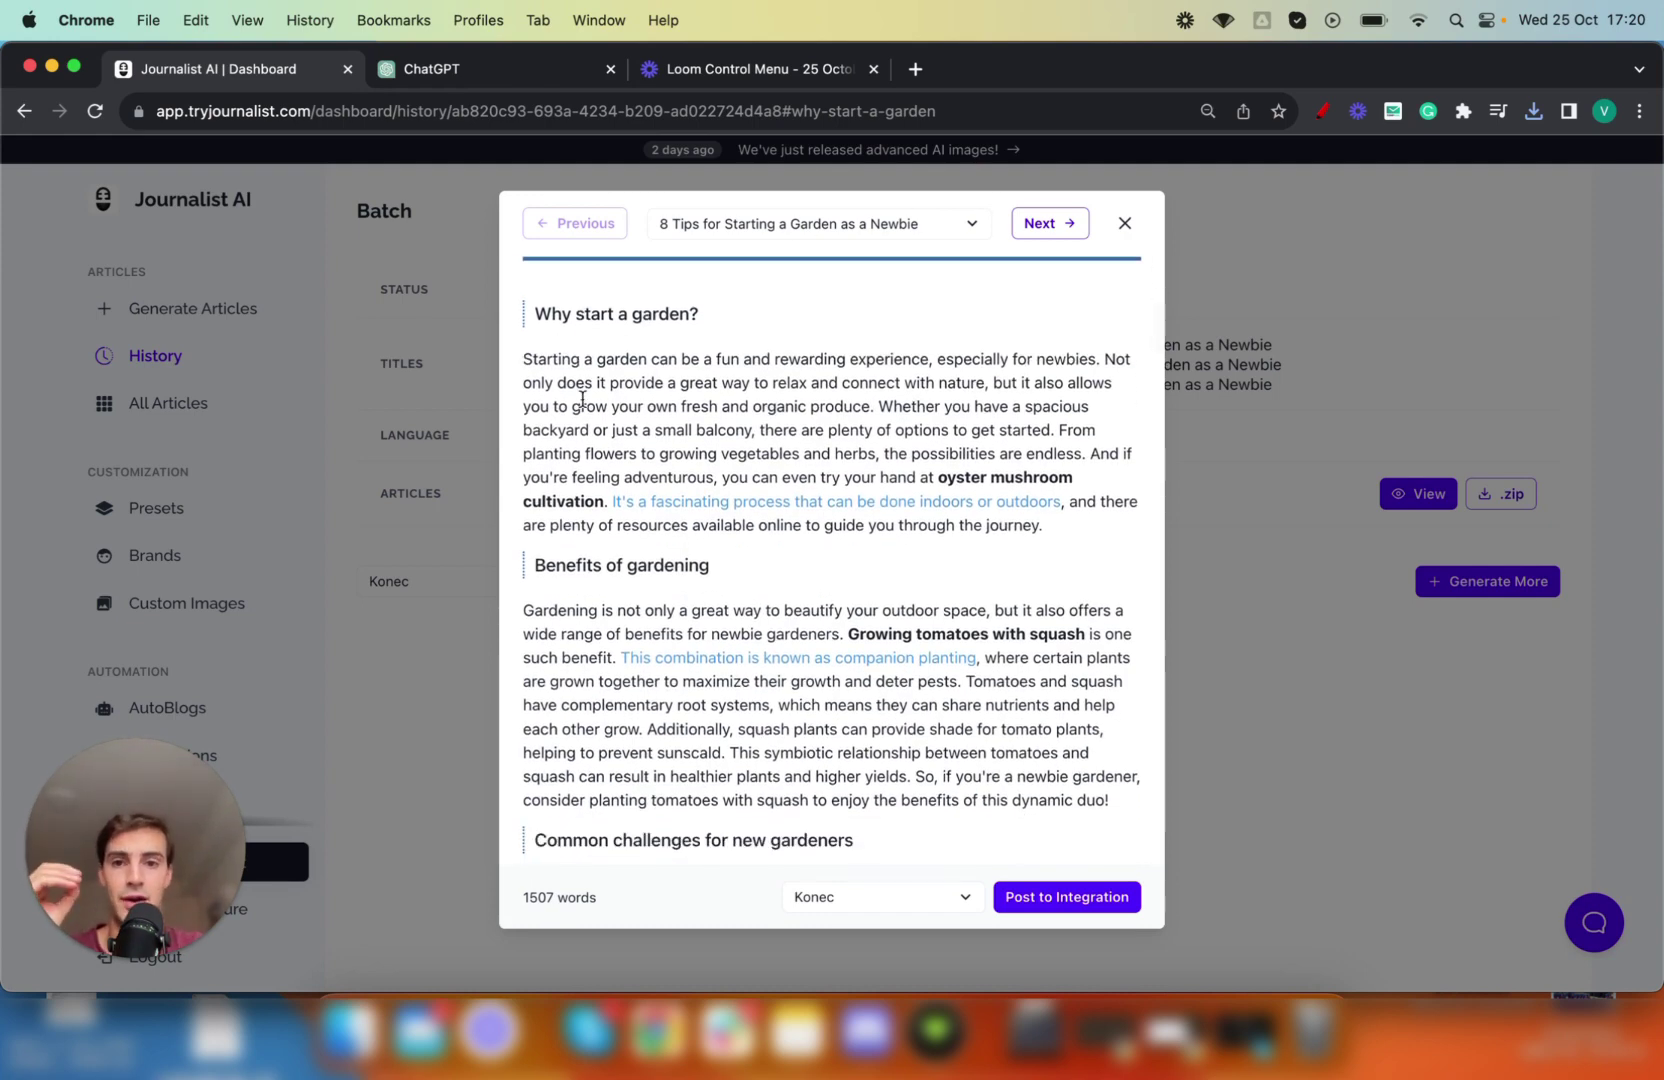
scroll(781, 433, down, 1)
drag(939, 412, 1015, 412)
scroll(774, 468, down, 5)
scroll(766, 573, down, 1)
scroll(716, 350, down, 2)
scroll(746, 427, down, 3)
scroll(702, 410, down, 4)
scroll(650, 390, down, 5)
scroll(615, 376, up, 2)
scroll(615, 376, up, 2)
scroll(650, 390, down, 5)
scroll(637, 520, down, 4)
scroll(630, 547, down, 2)
scroll(630, 547, down, 5)
scroll(728, 468, down, 2)
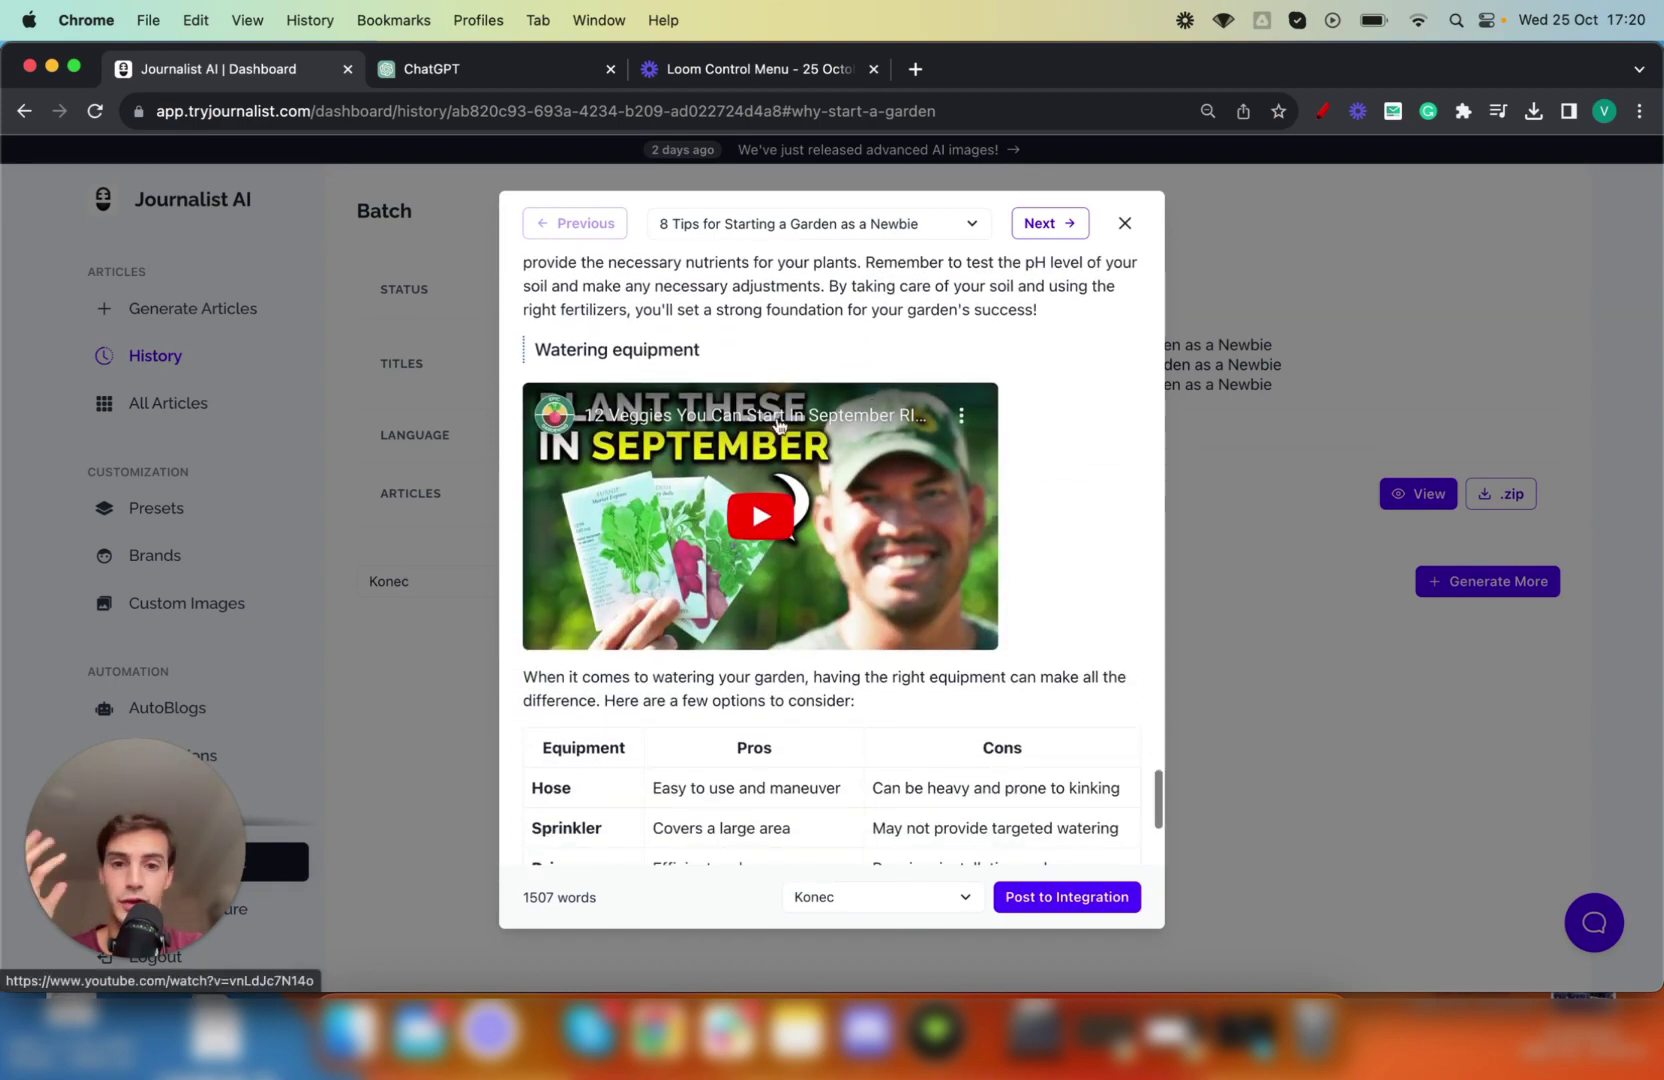
scroll(777, 423, up, 1)
scroll(636, 472, up, 4)
scroll(636, 472, up, 1)
scroll(656, 406, down, 5)
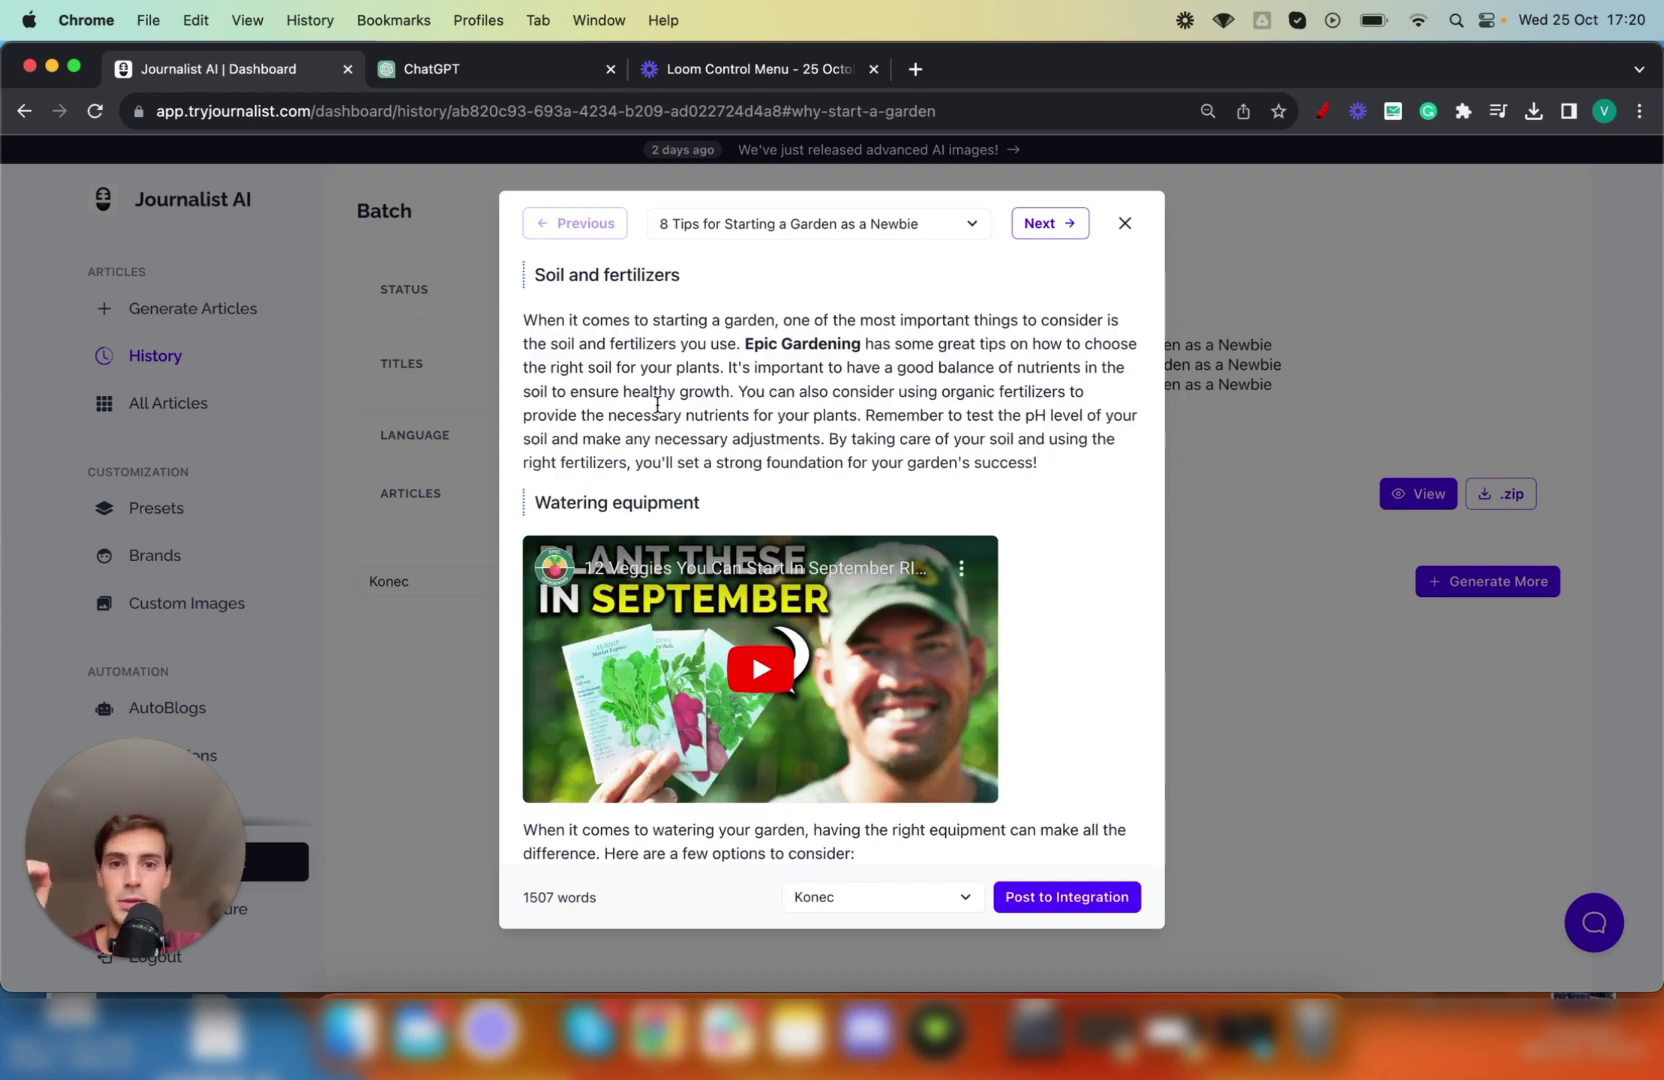
drag(744, 344, 880, 344)
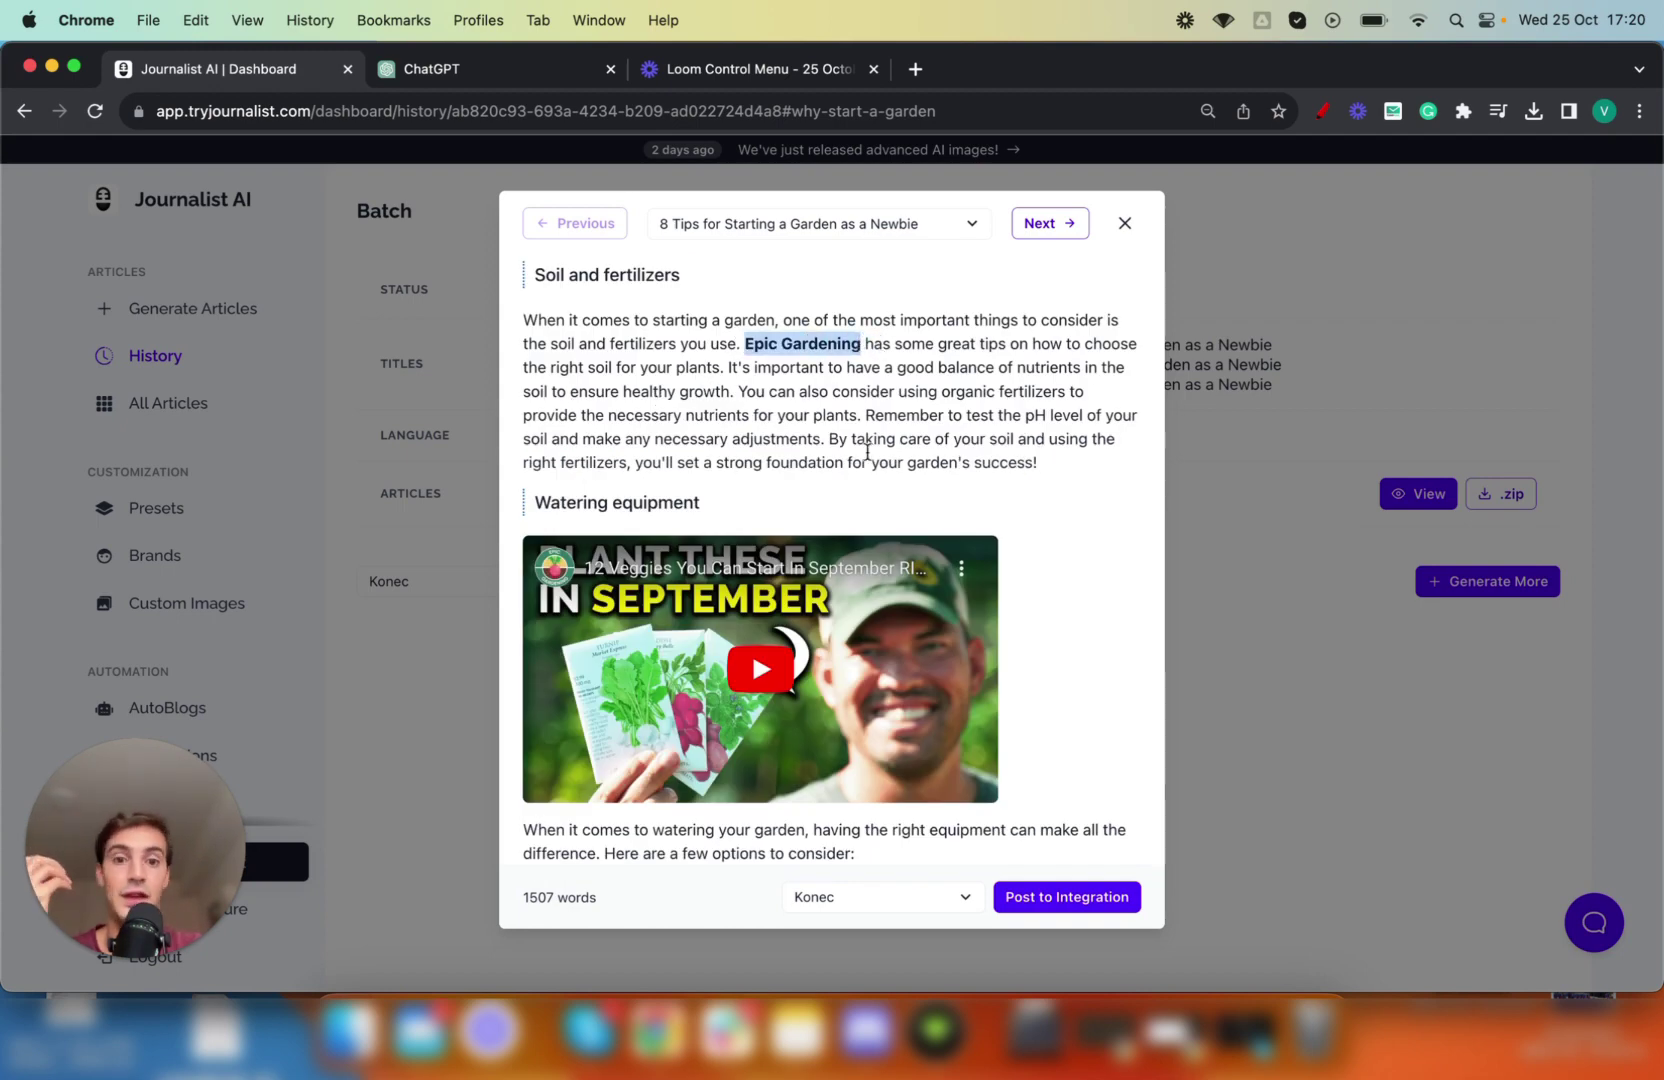
scroll(867, 429, down, 5)
scroll(868, 459, down, 1)
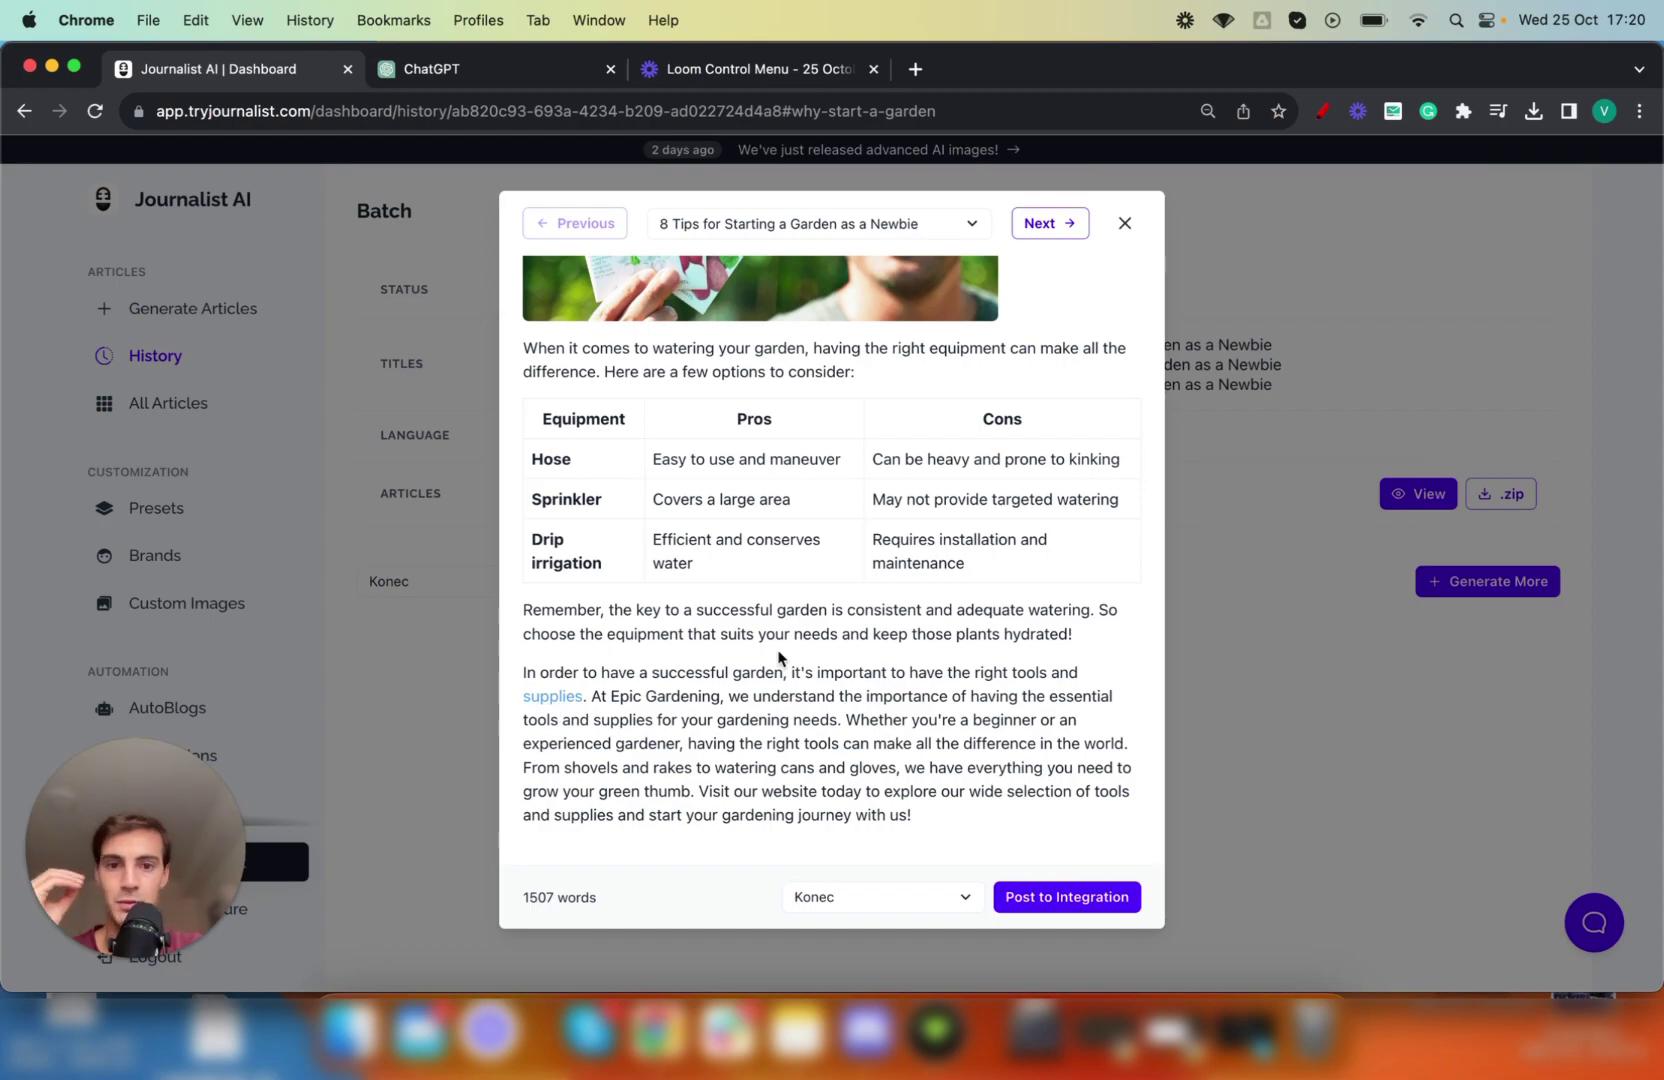
scroll(780, 666, up, 10)
scroll(780, 666, up, 10)
scroll(780, 666, up, 5)
scroll(780, 666, up, 1)
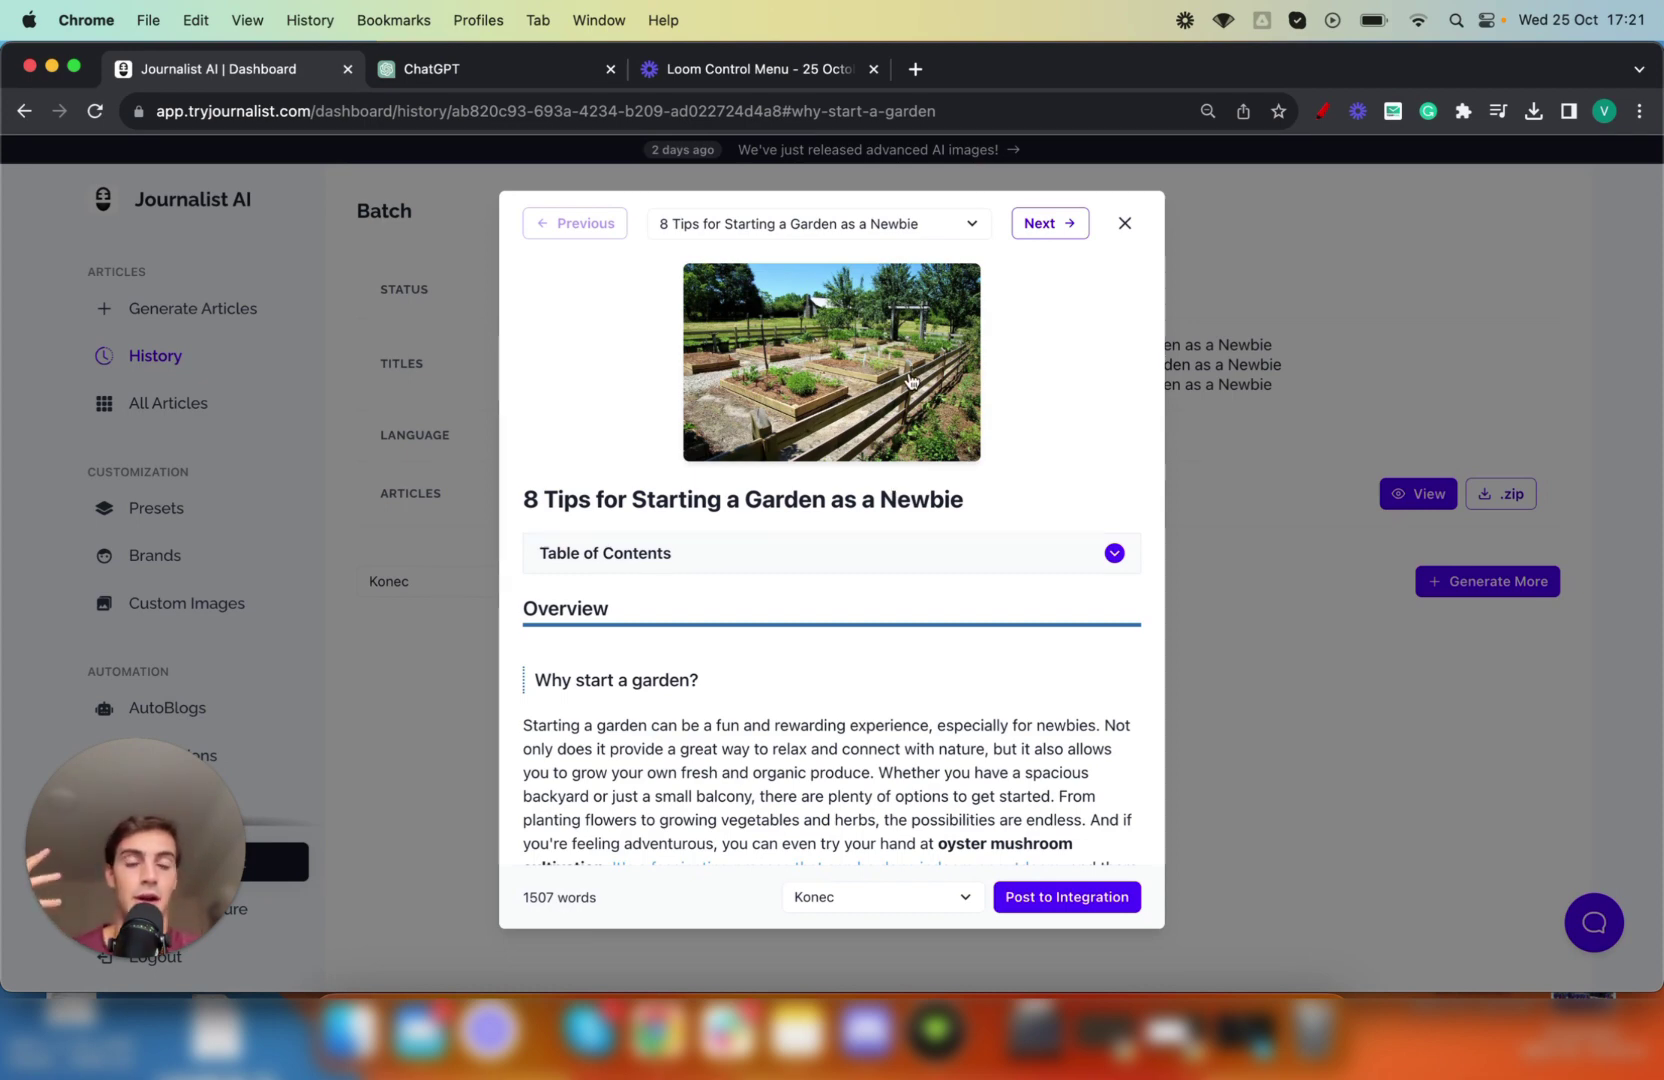
scroll(836, 376, down, 3)
scroll(798, 424, down, 3)
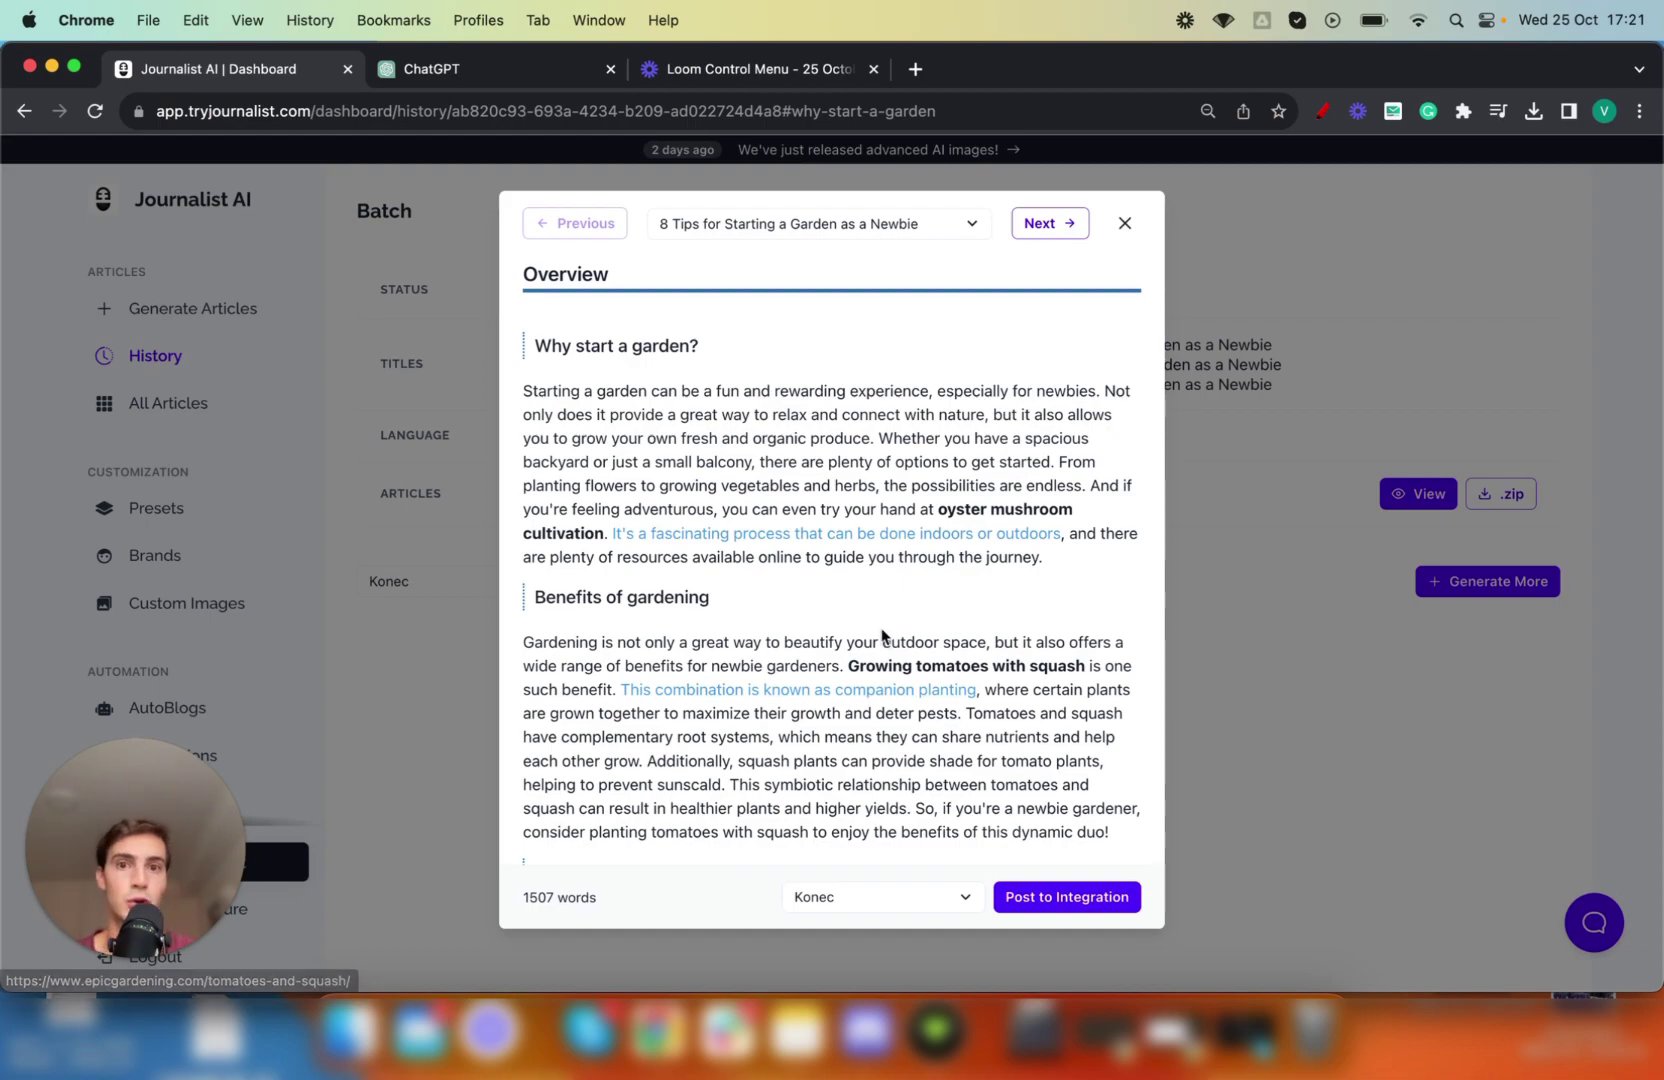
scroll(883, 638, up, 5)
scroll(883, 638, down, 8)
scroll(883, 638, down, 3)
scroll(883, 638, down, 3)
scroll(883, 638, down, 3)
scroll(883, 638, down, 3)
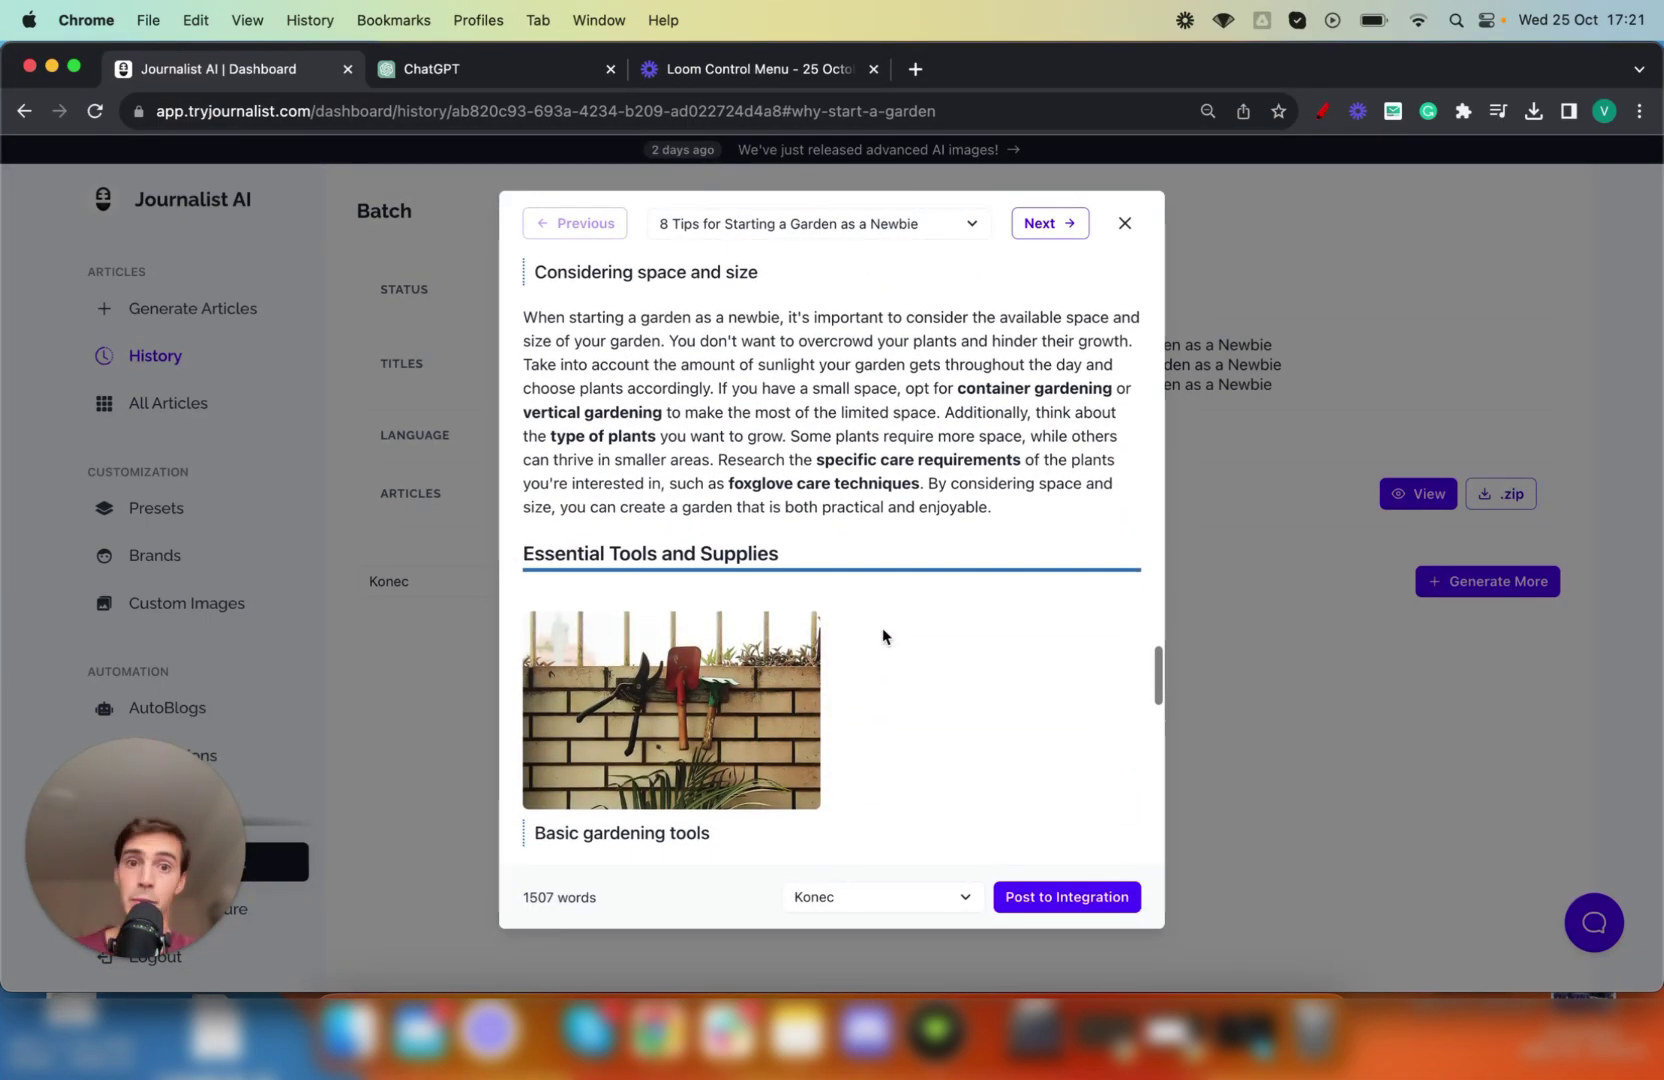
scroll(883, 638, down, 5)
scroll(883, 638, down, 1)
scroll(883, 635, down, 3)
scroll(883, 630, down, 3)
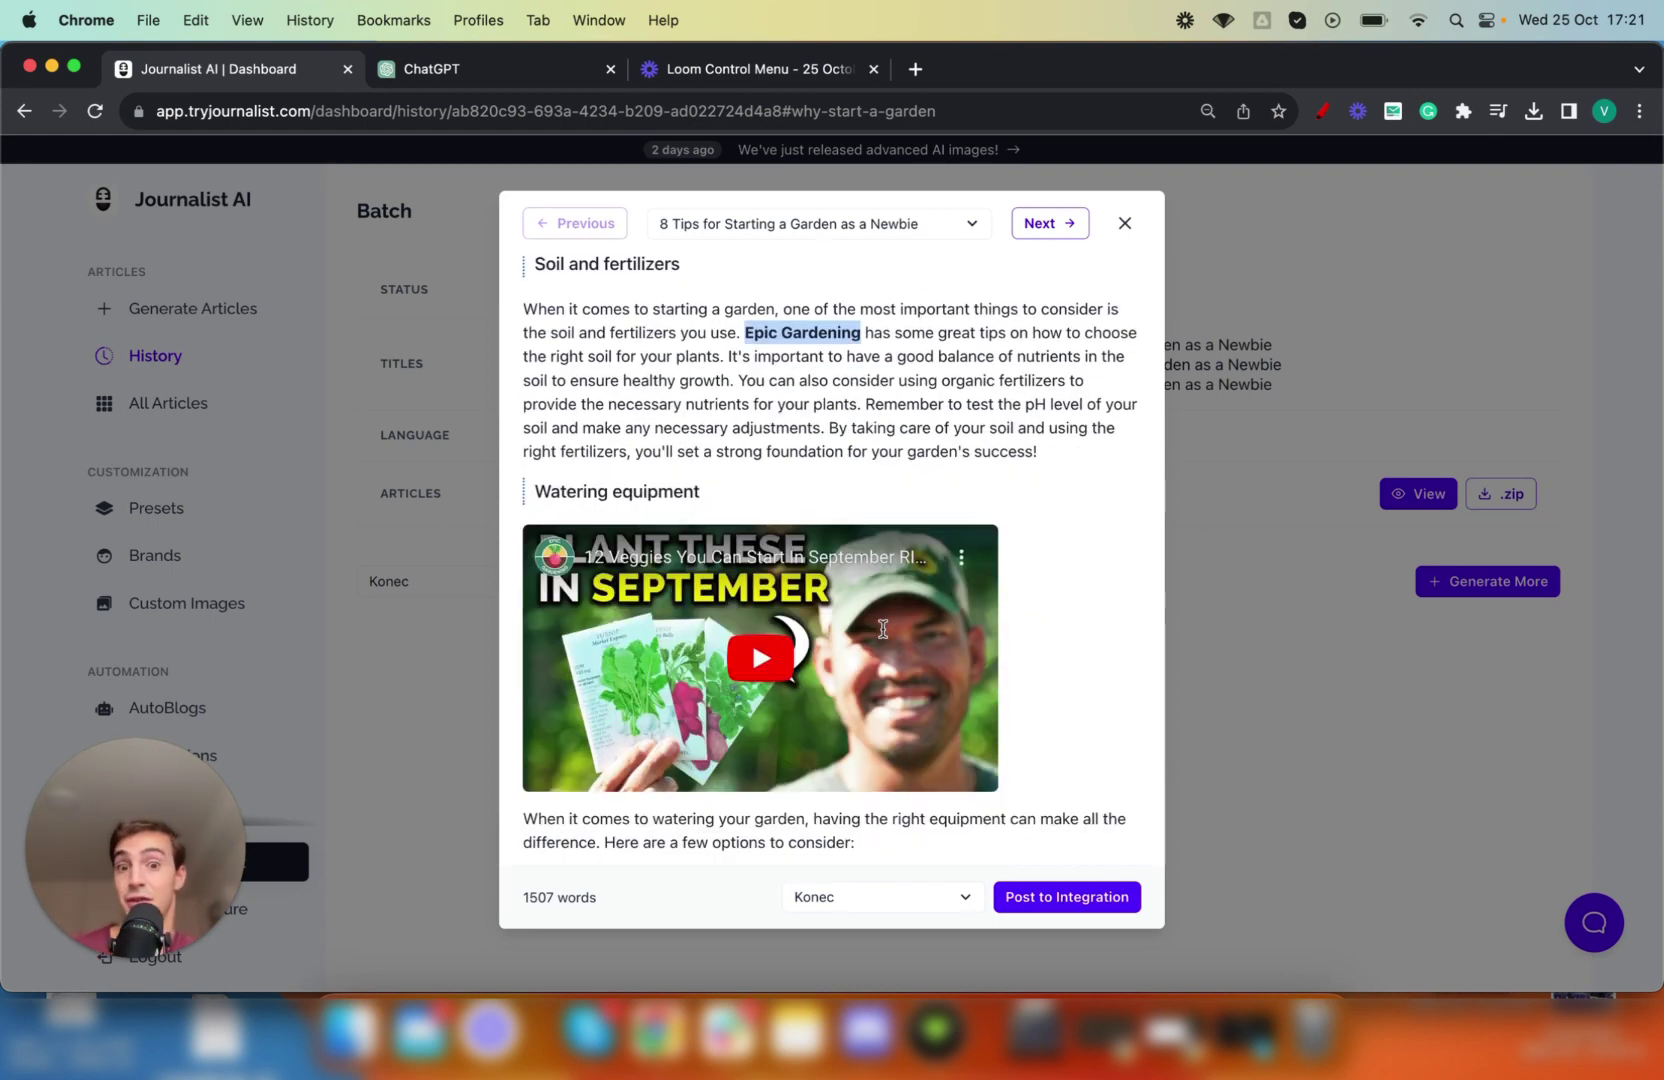
scroll(883, 630, down, 1)
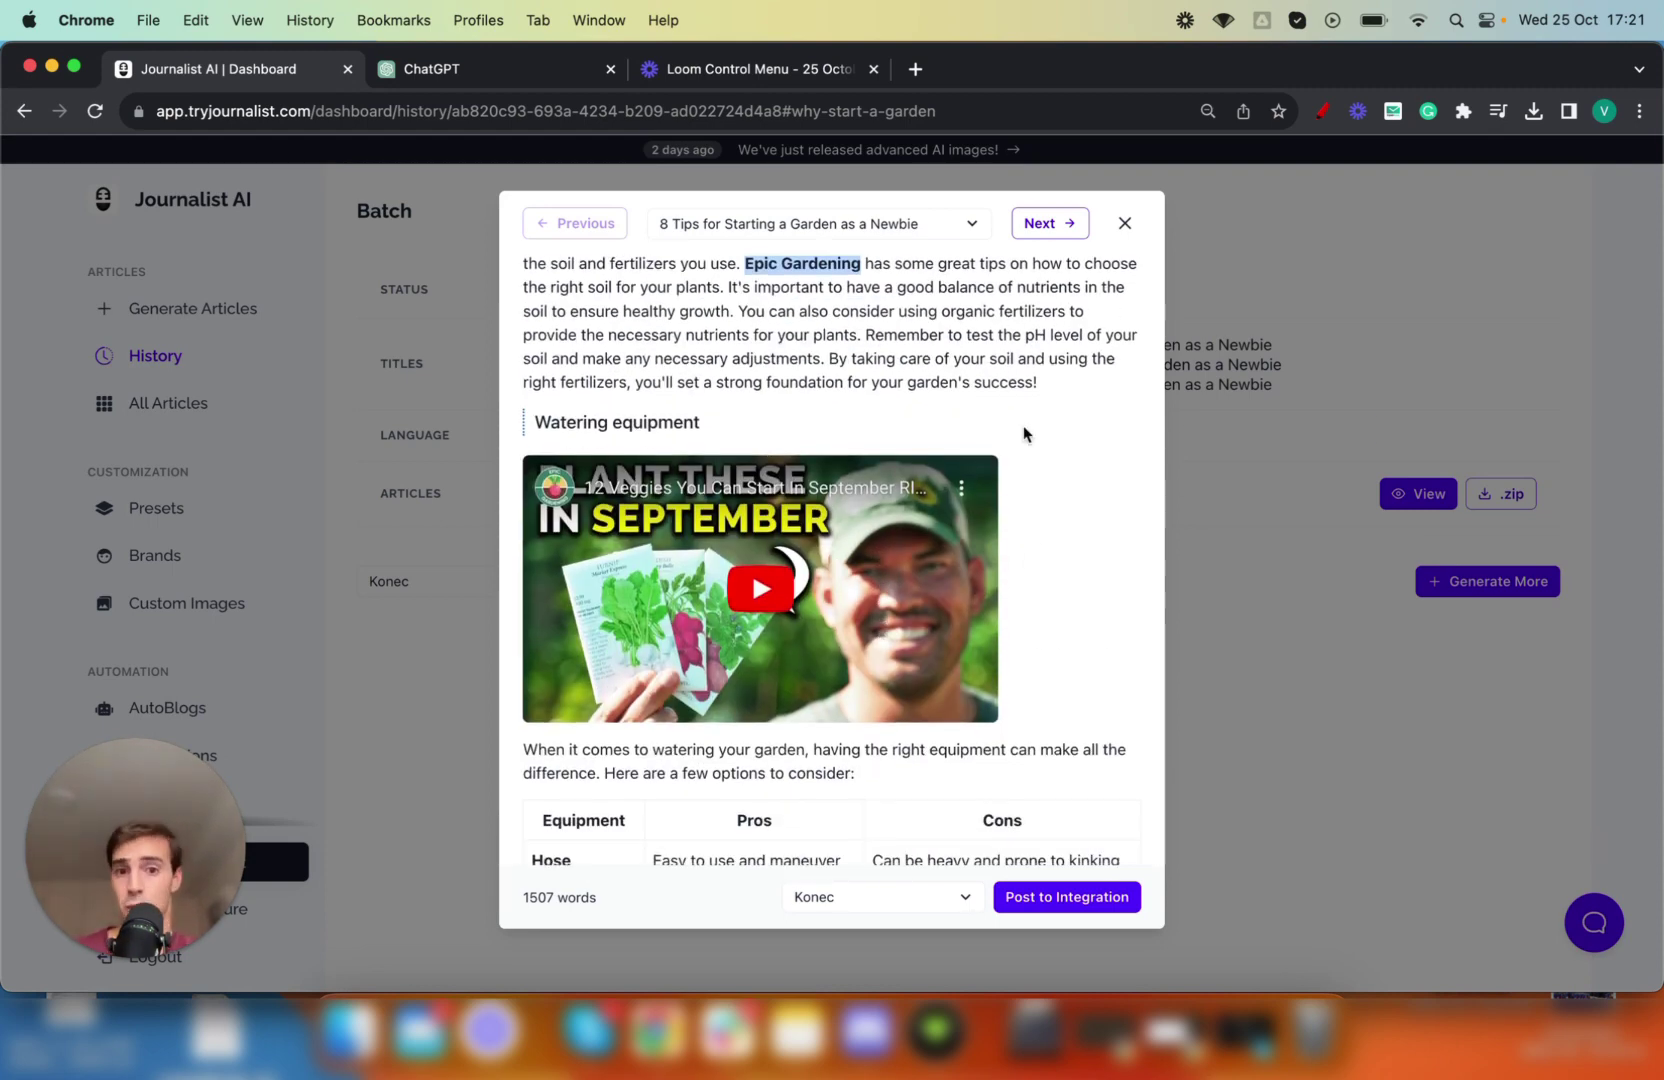
scroll(1024, 433, down, 1)
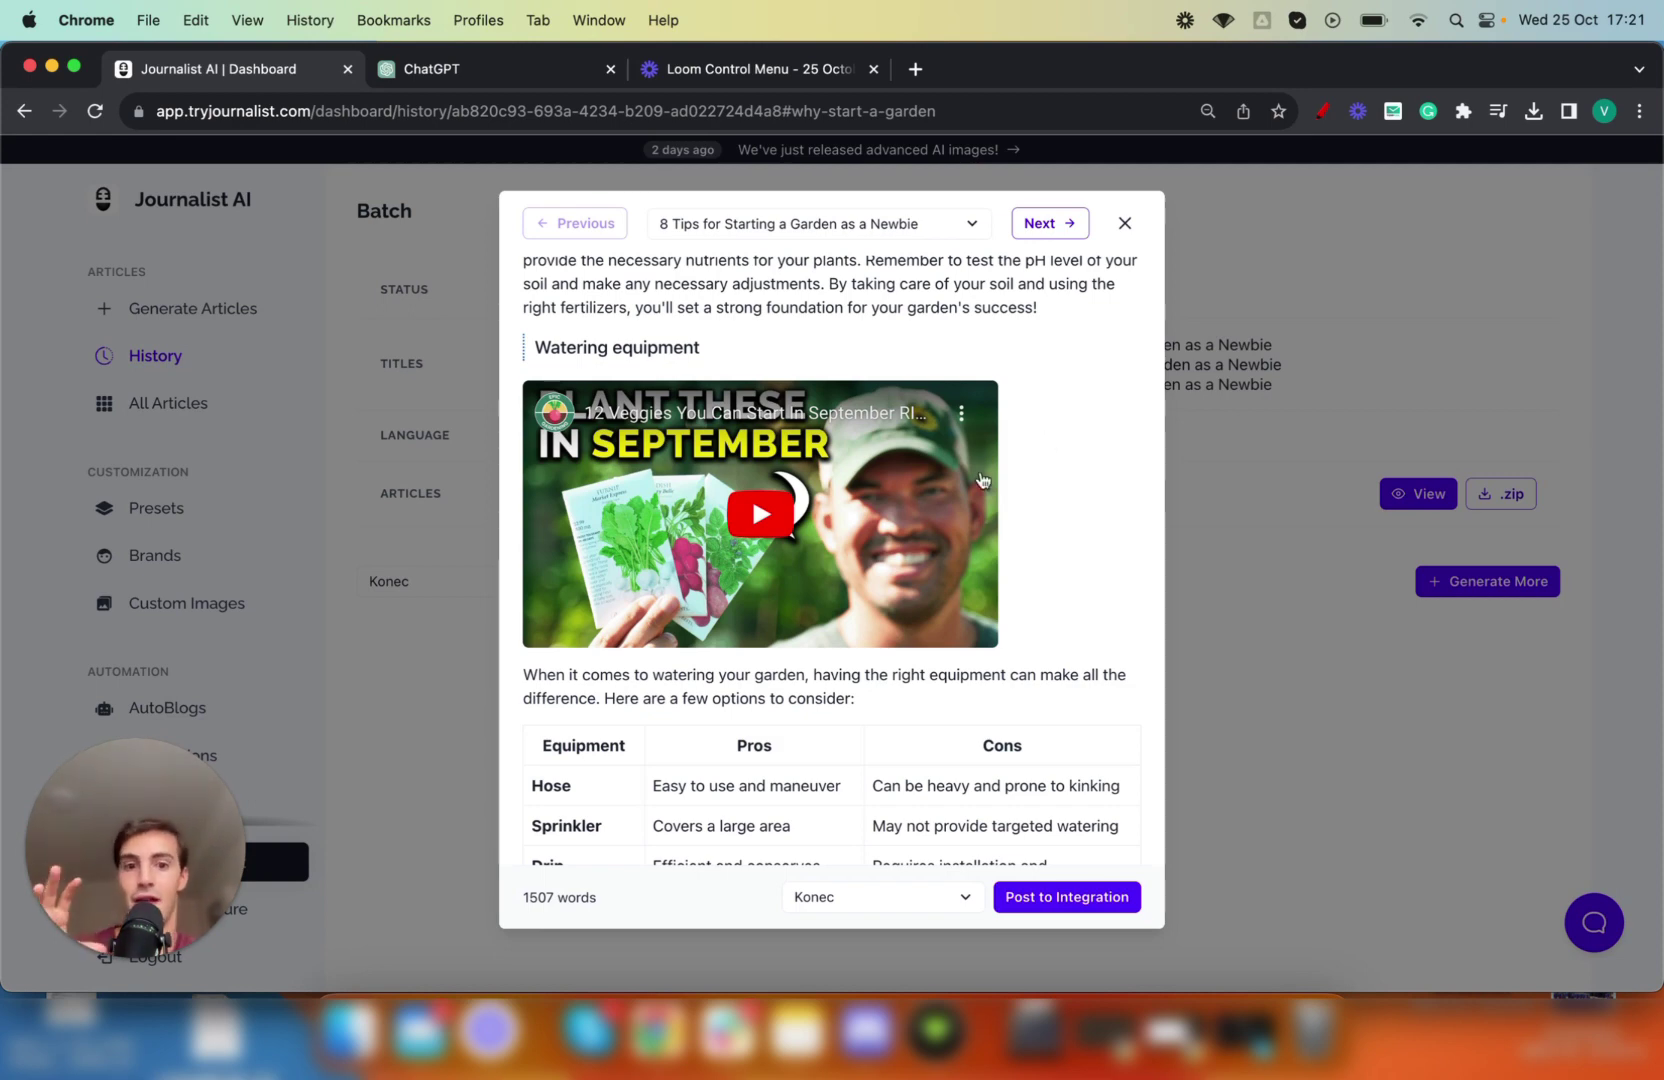
scroll(1027, 449, down, 5)
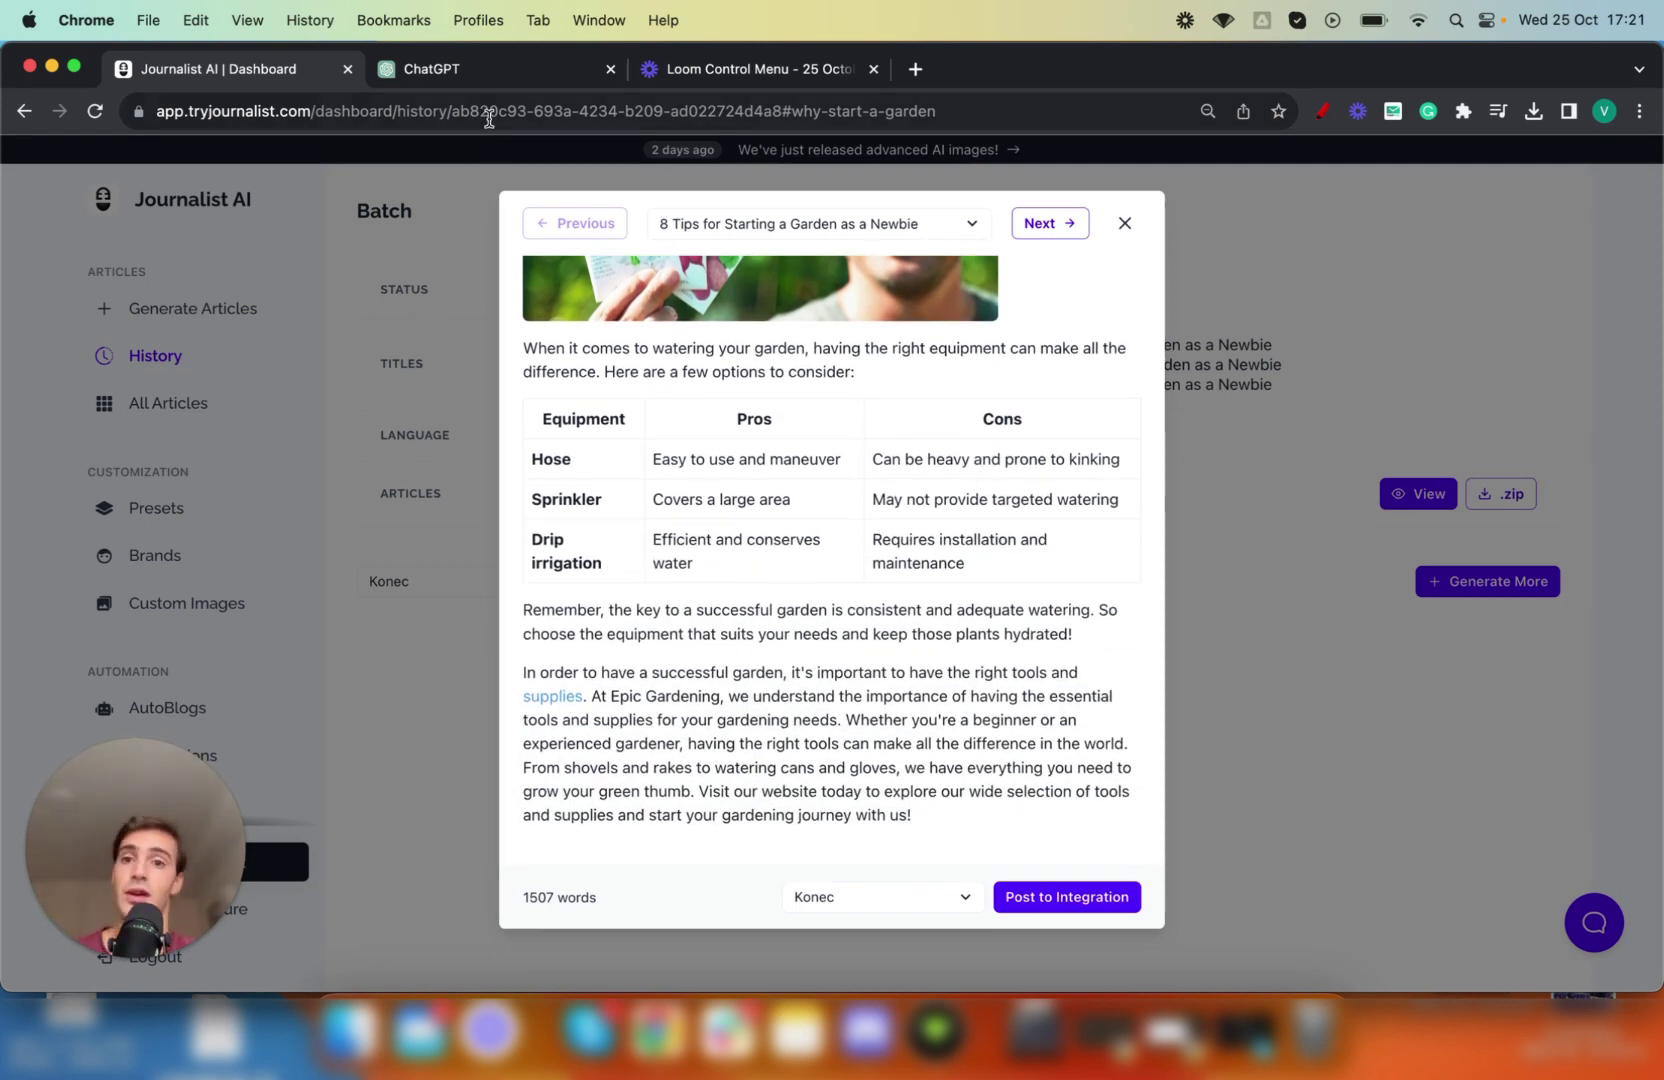
click(494, 72)
click(325, 72)
scroll(826, 487, up, 10)
scroll(826, 487, up, 5)
scroll(826, 487, up, 5)
scroll(826, 480, up, 3)
scroll(826, 480, up, 2)
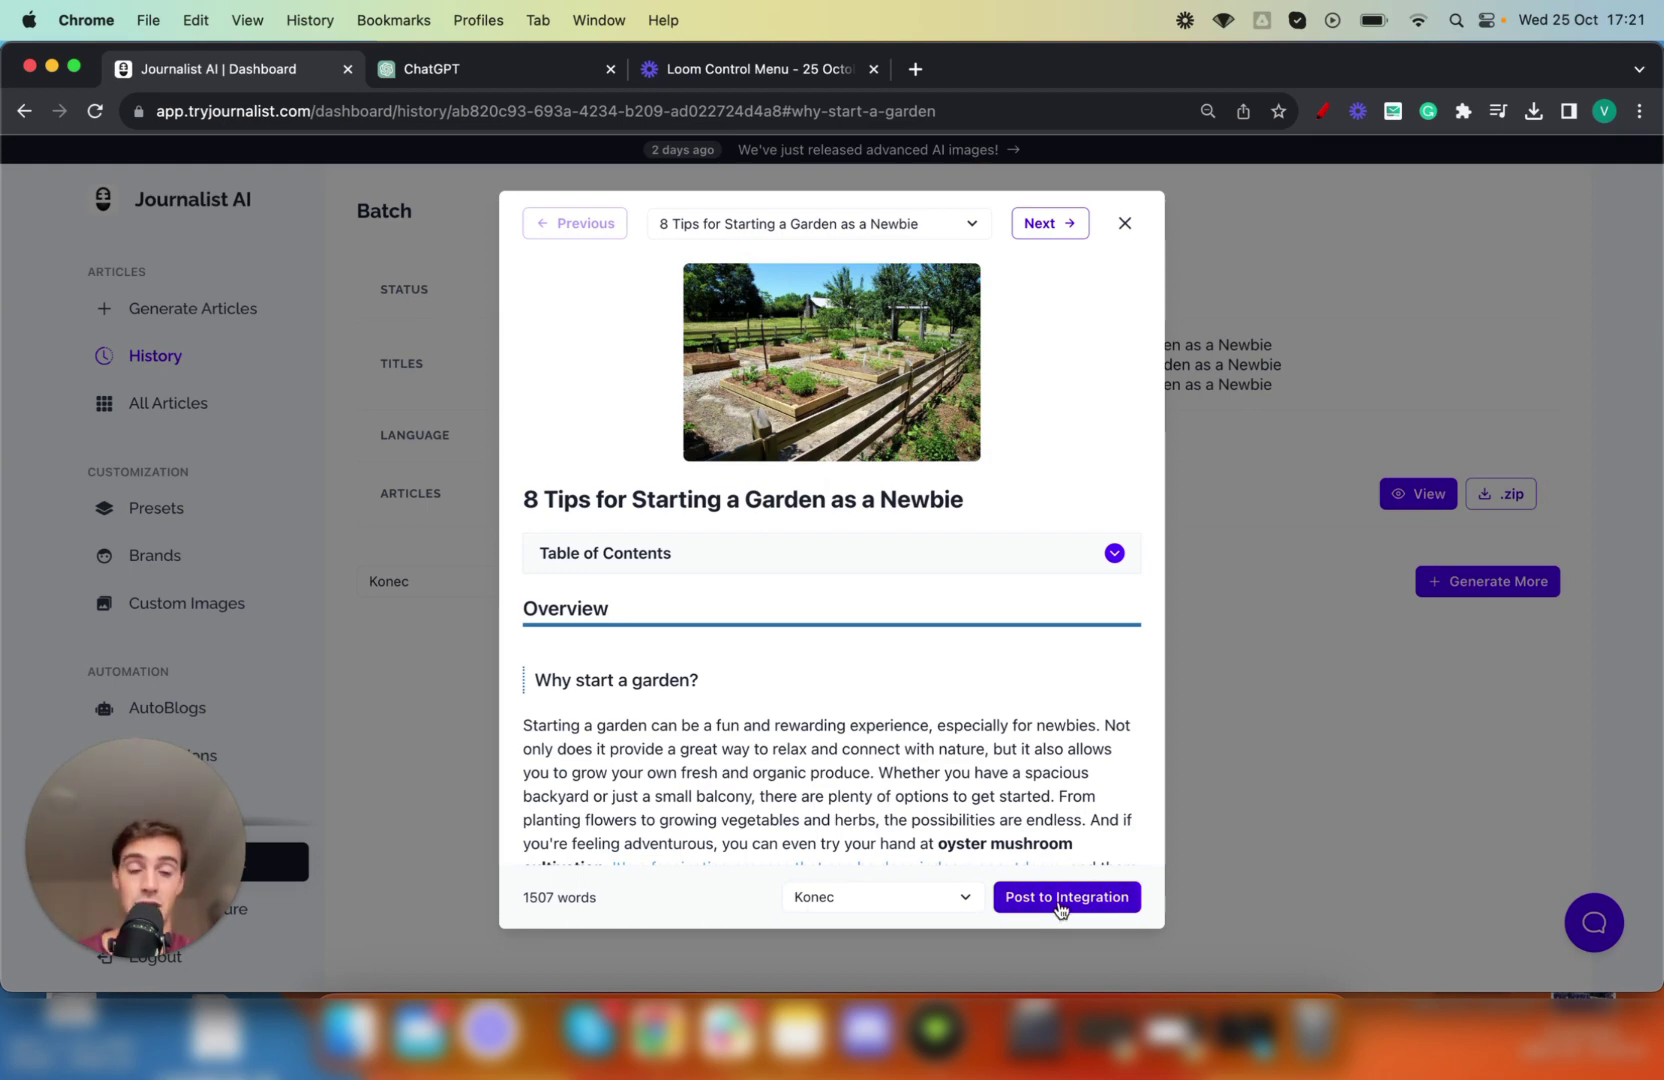
Close the article preview and start a new website integration.
click(1227, 612)
scroll(208, 683, down, 1)
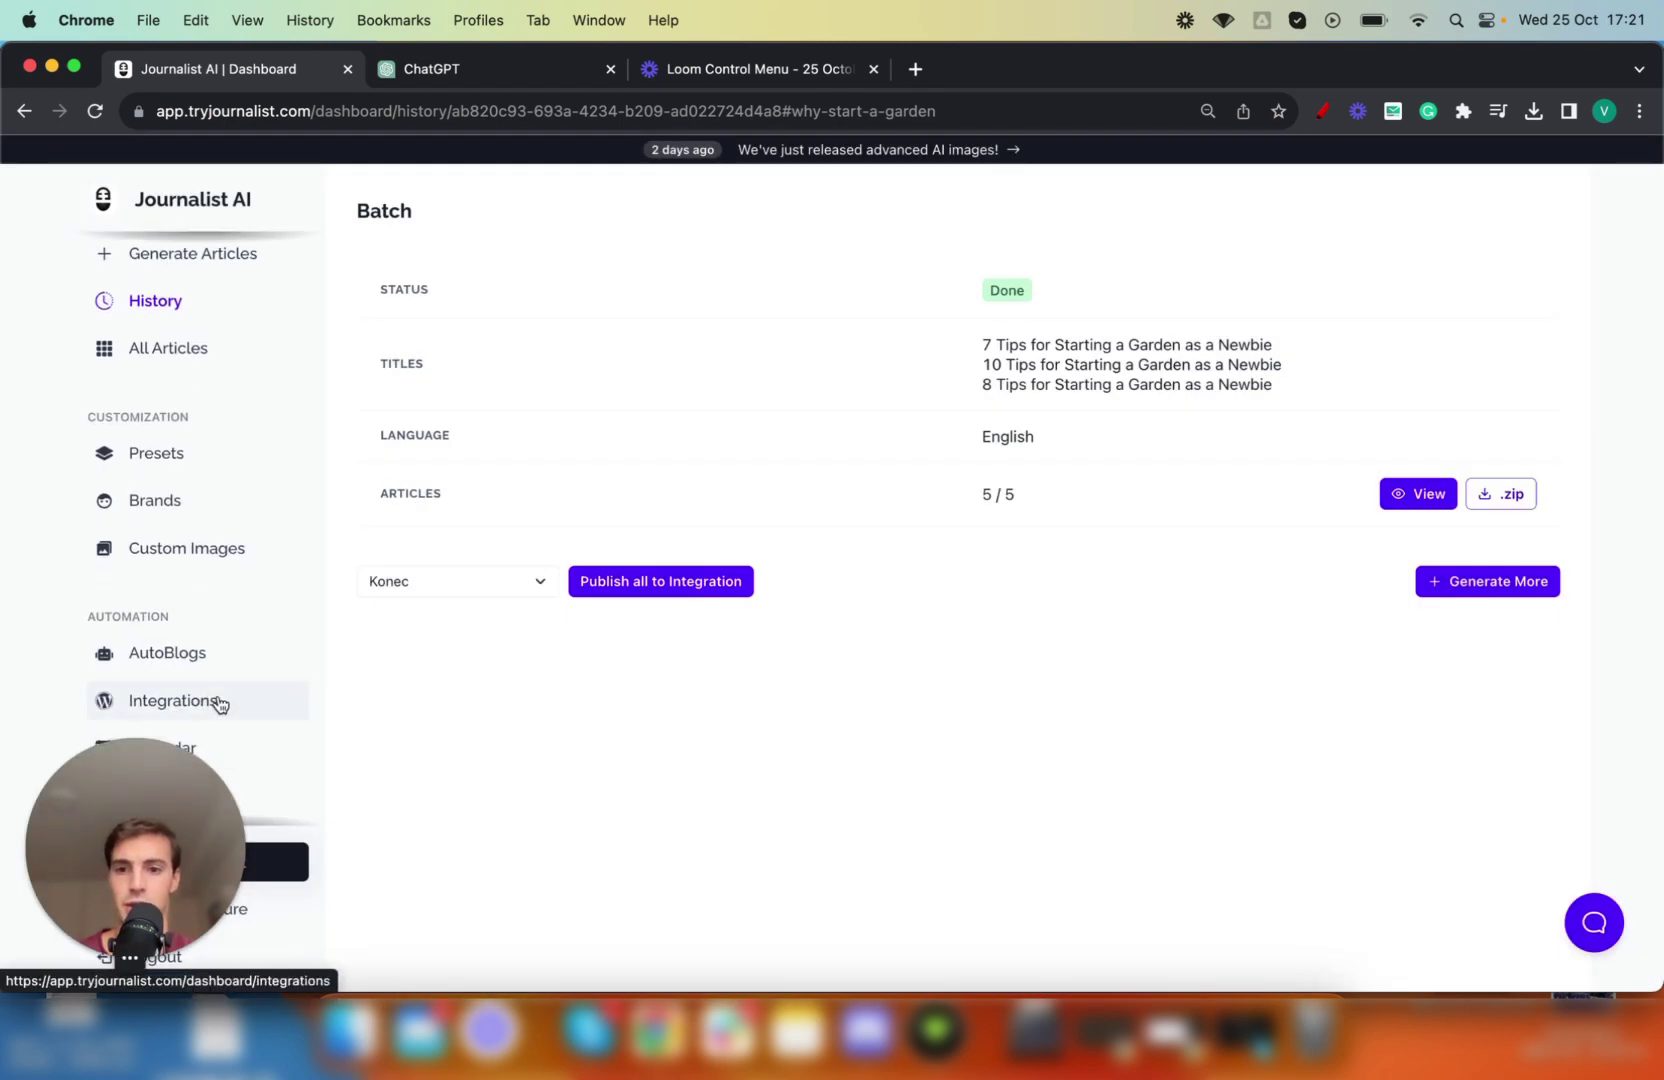
click(216, 699)
click(697, 634)
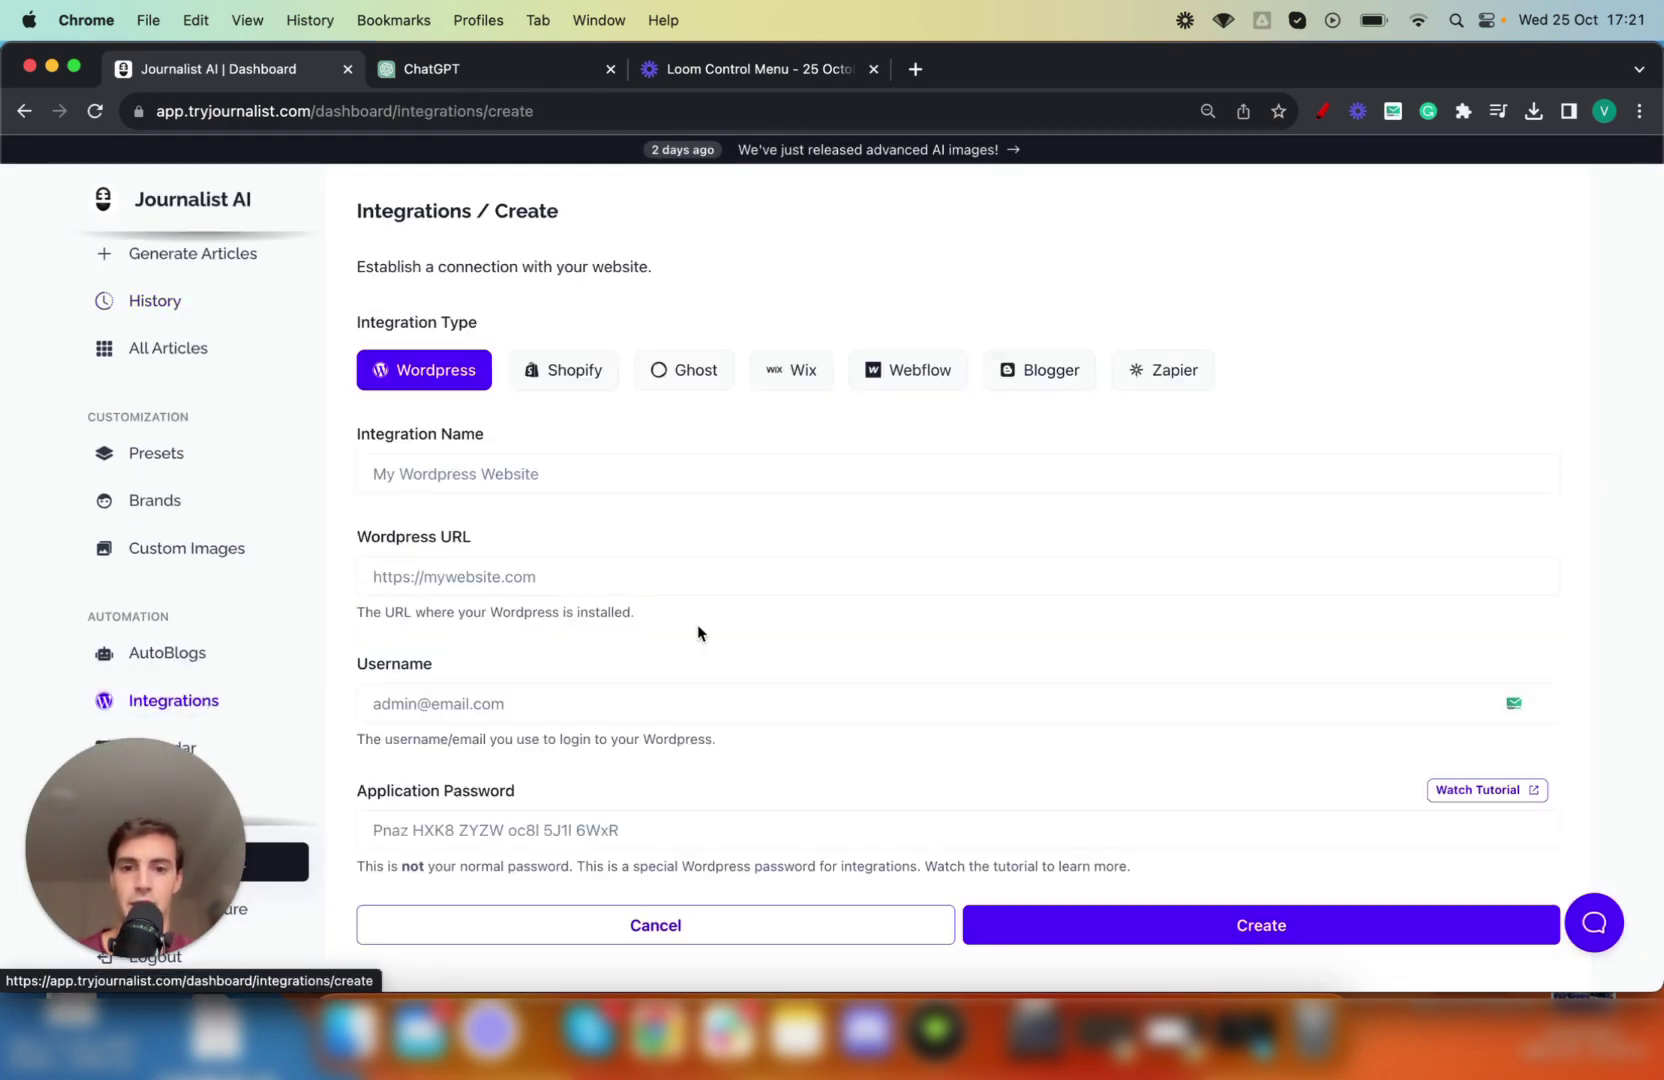
Browse the Shopify, Ghost, Wix, Webflow, Blogger and Zapier connection fields, then open History.
click(550, 380)
click(680, 376)
click(777, 377)
click(920, 376)
click(1054, 376)
click(1136, 376)
scroll(257, 332, up, 1)
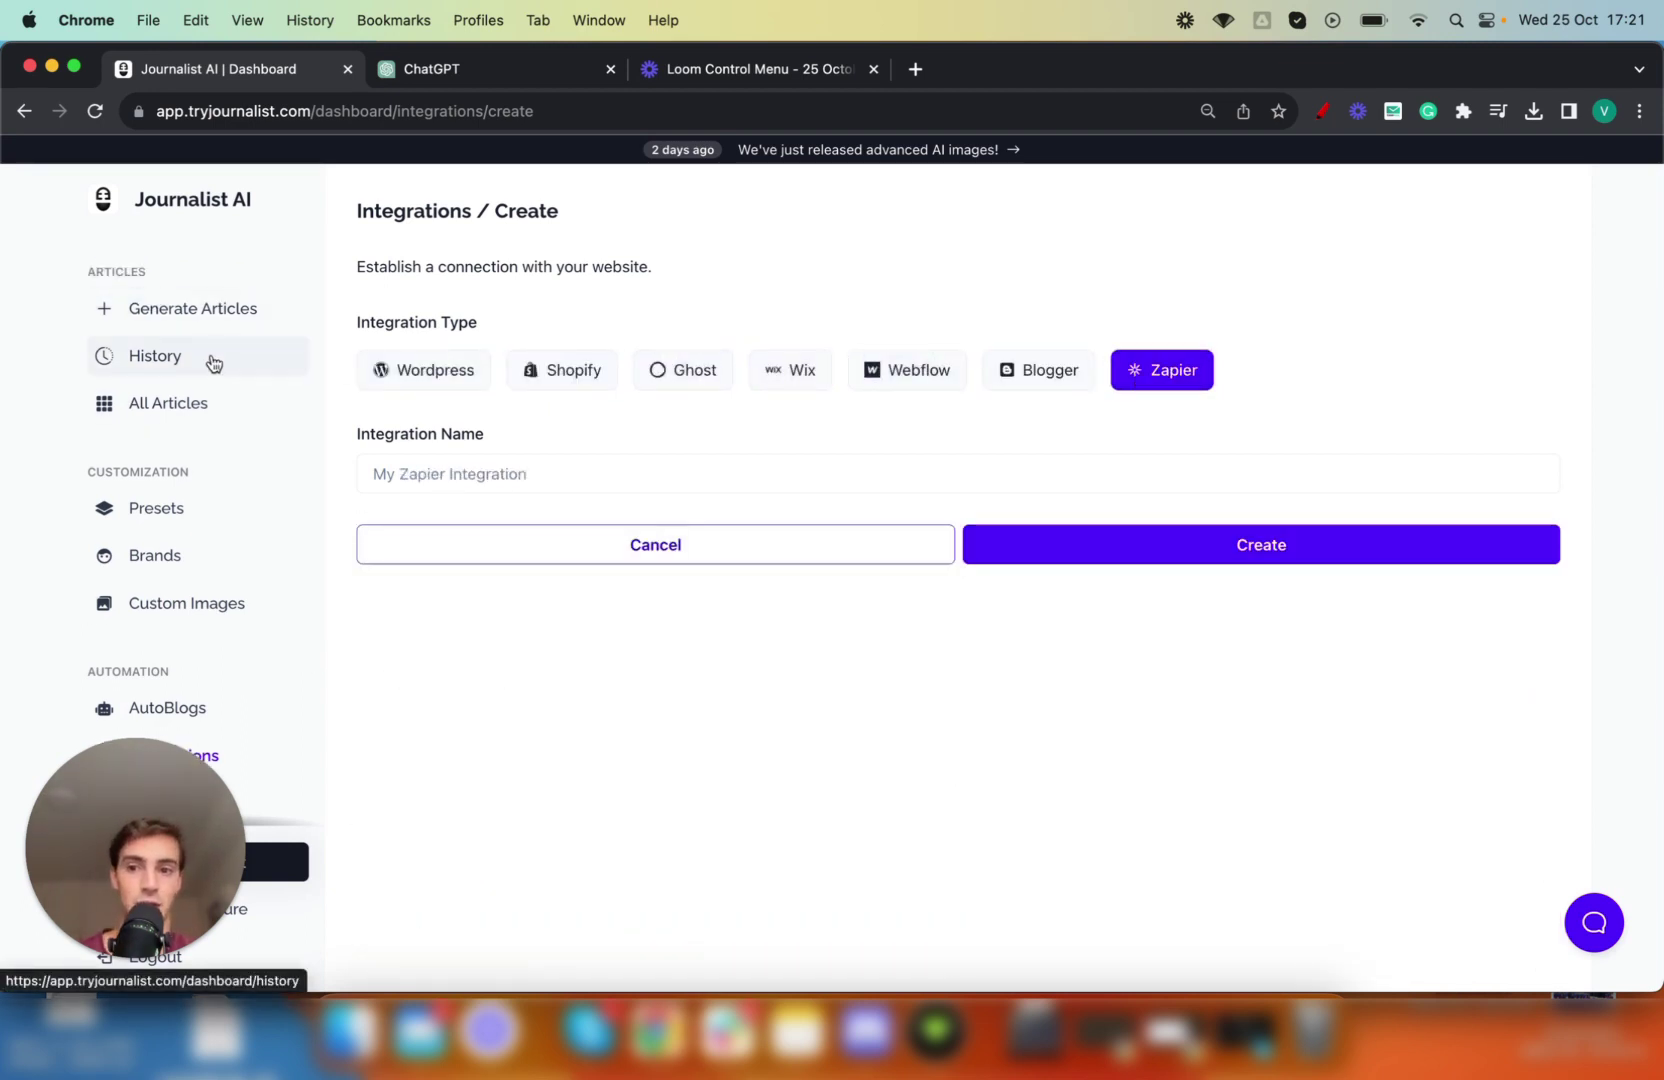
click(161, 367)
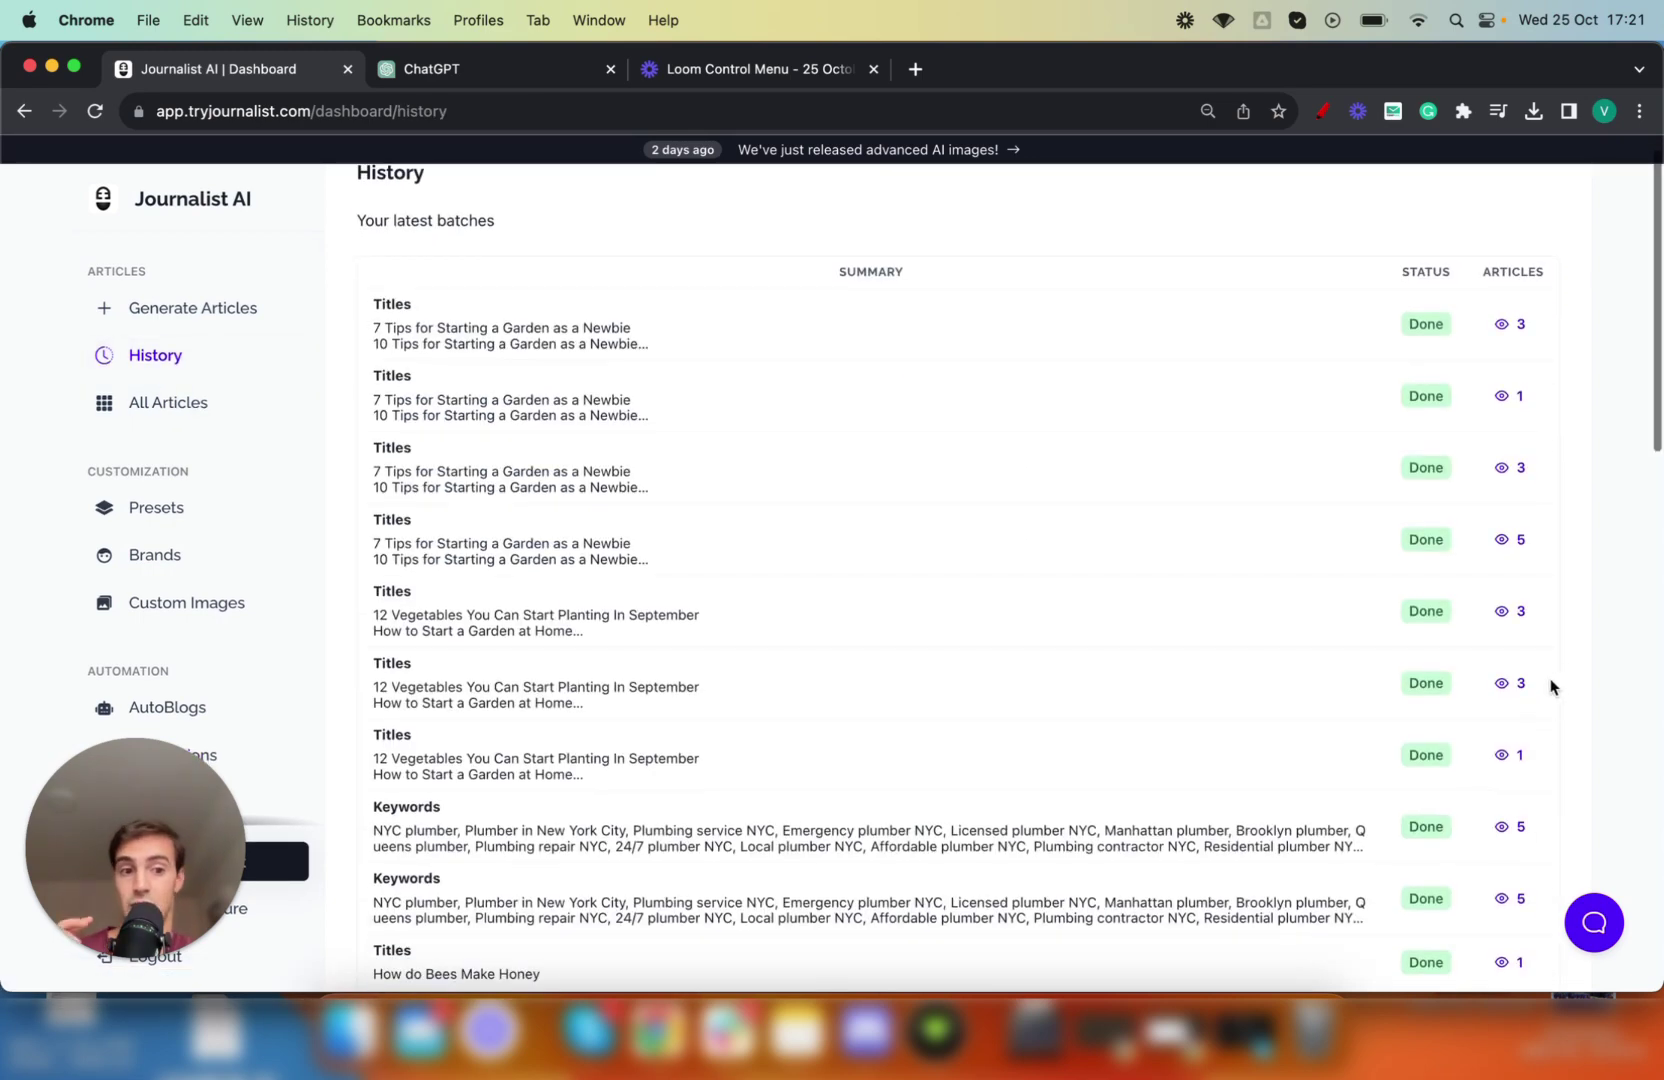
Open the five-article garden batch and preview two of its articles.
click(1502, 547)
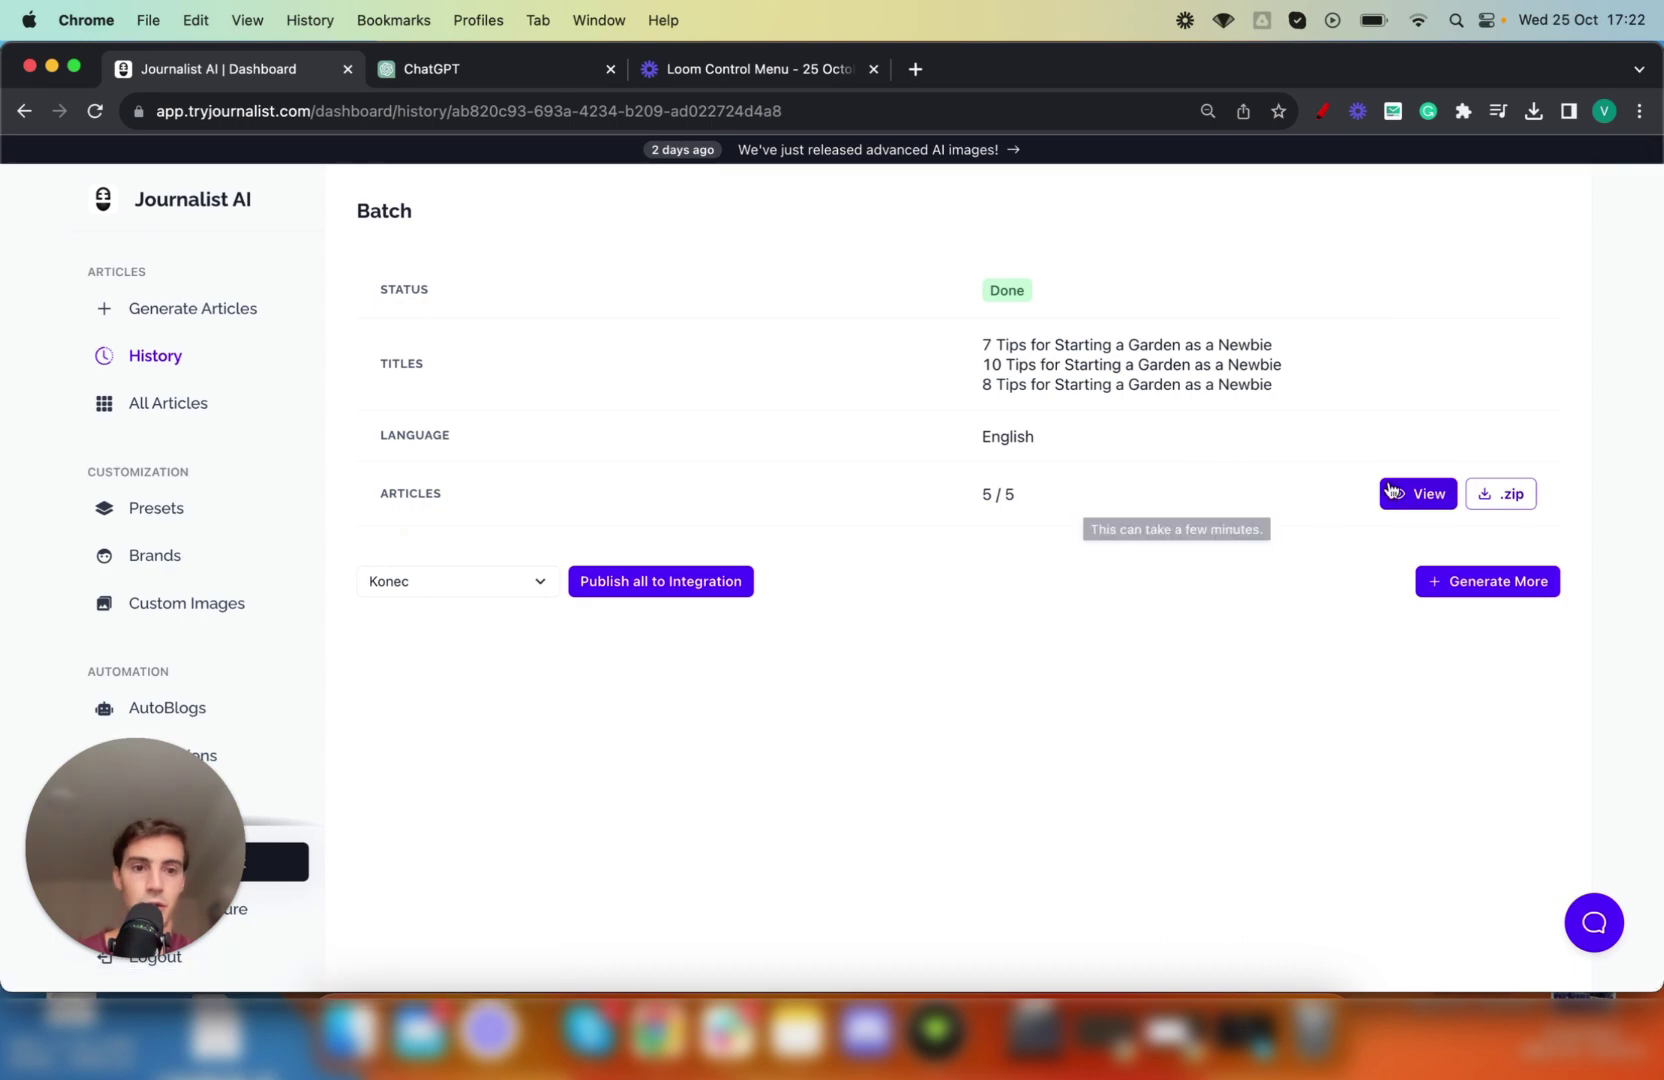
click(1395, 492)
scroll(968, 681, down, 3)
scroll(1088, 872, down, 2)
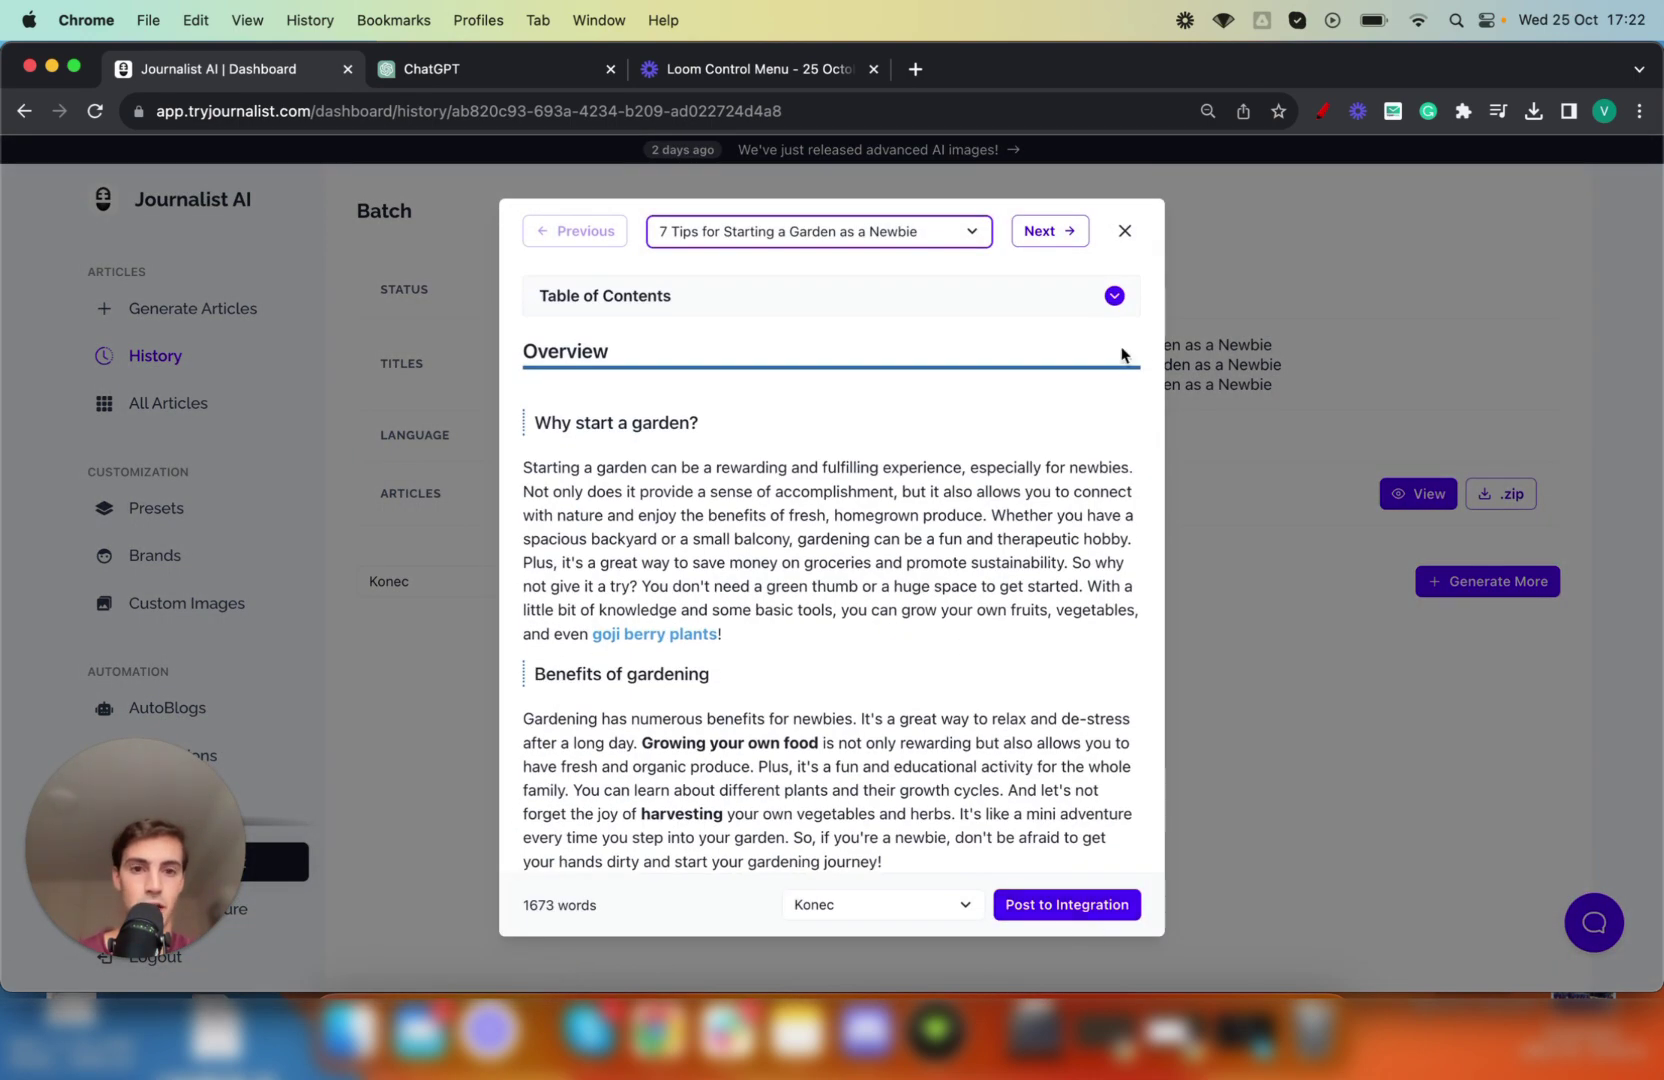
click(1054, 237)
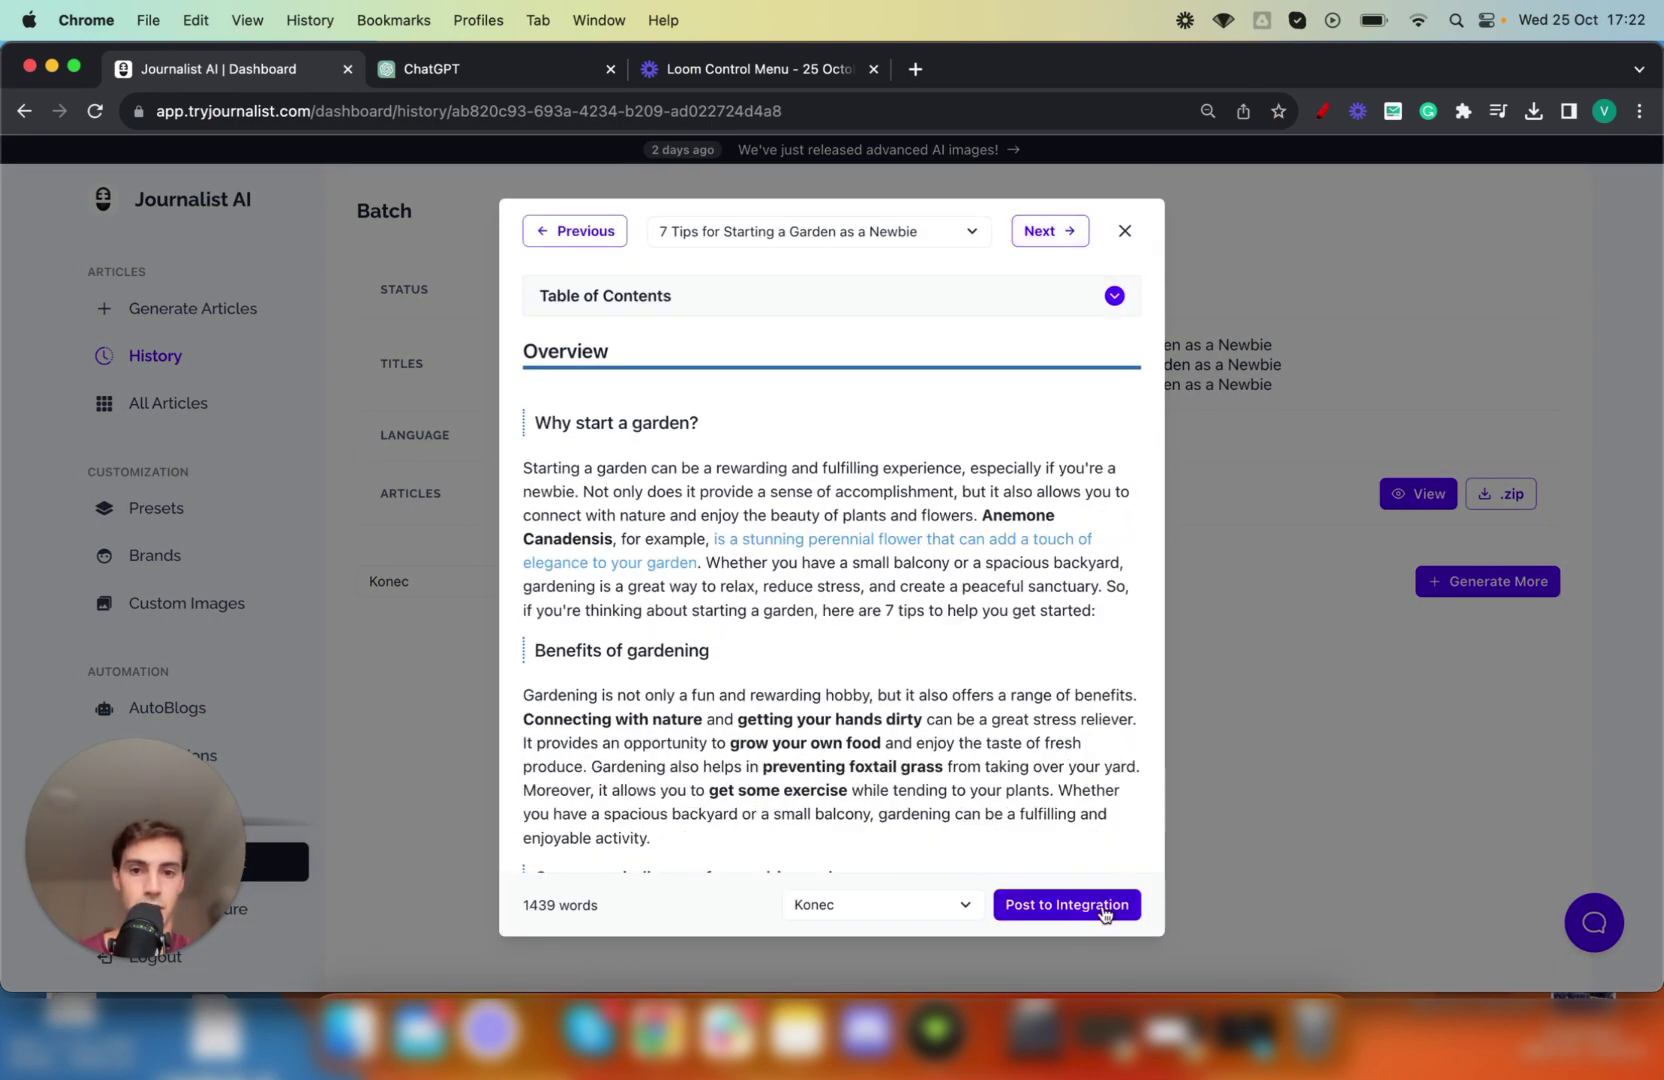
click(1126, 233)
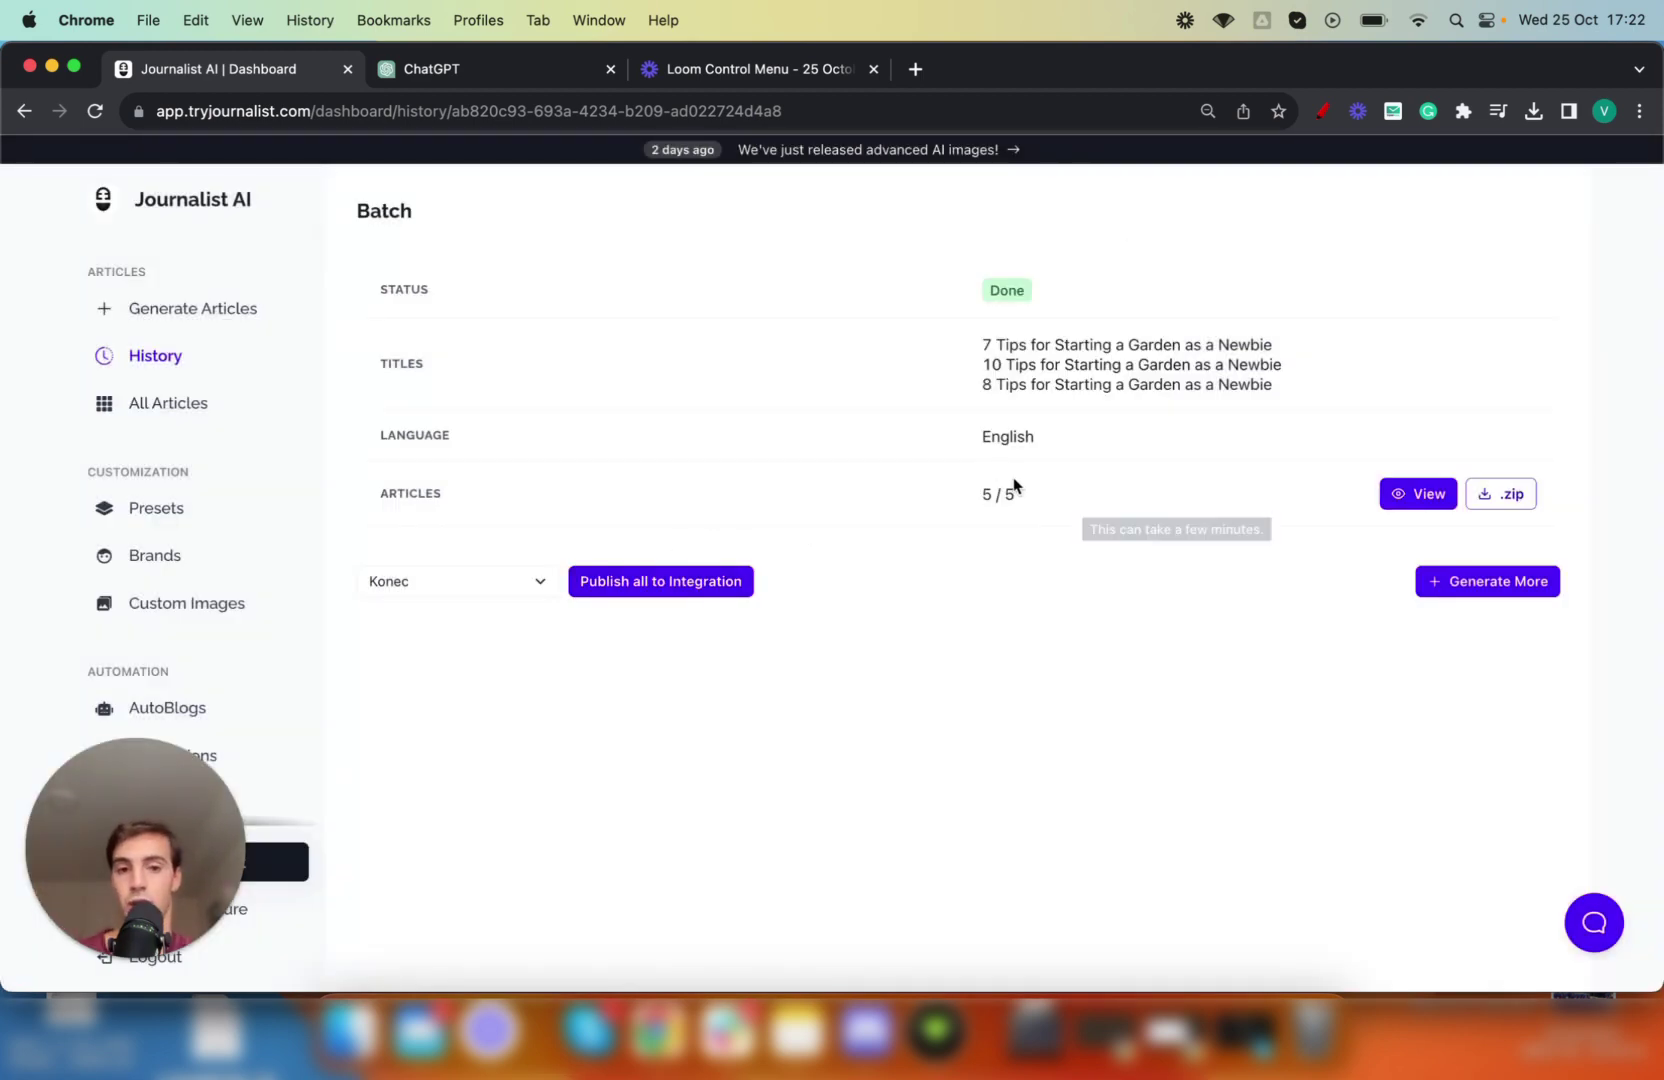
Highlight the 5 / 5 article count, then flip to ChatGPT and back.
drag(980, 494, 1060, 494)
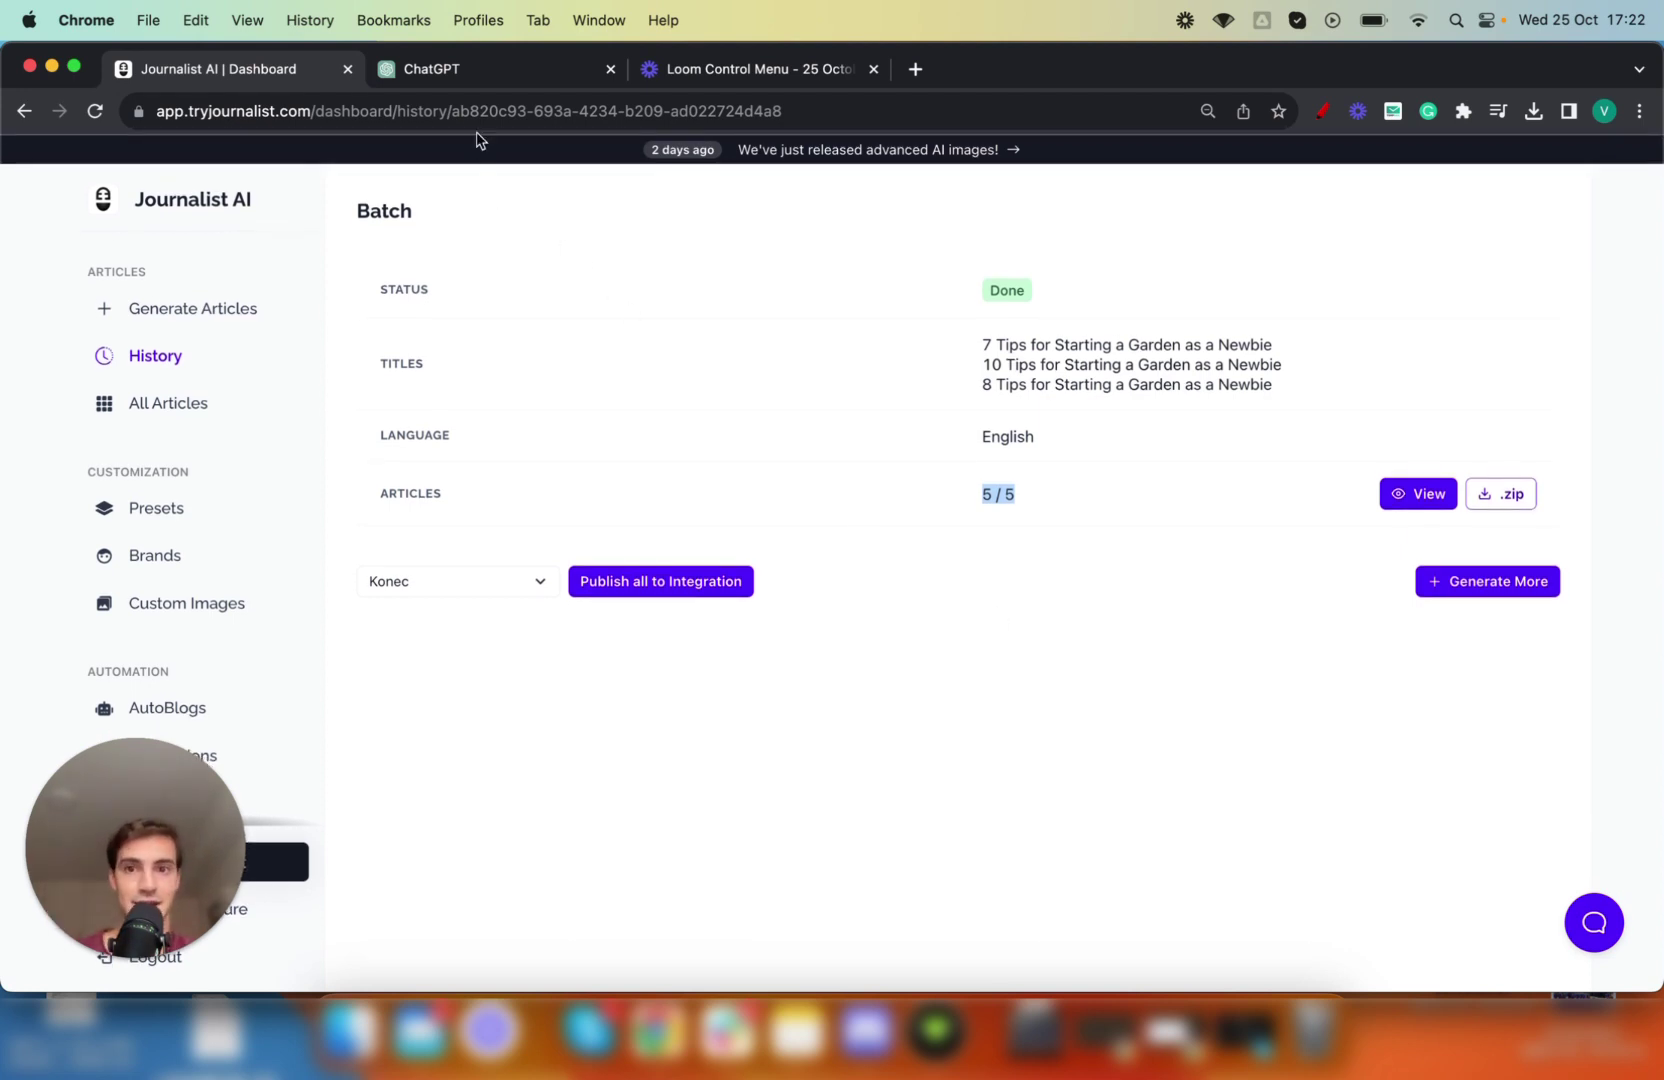
click(469, 83)
click(224, 72)
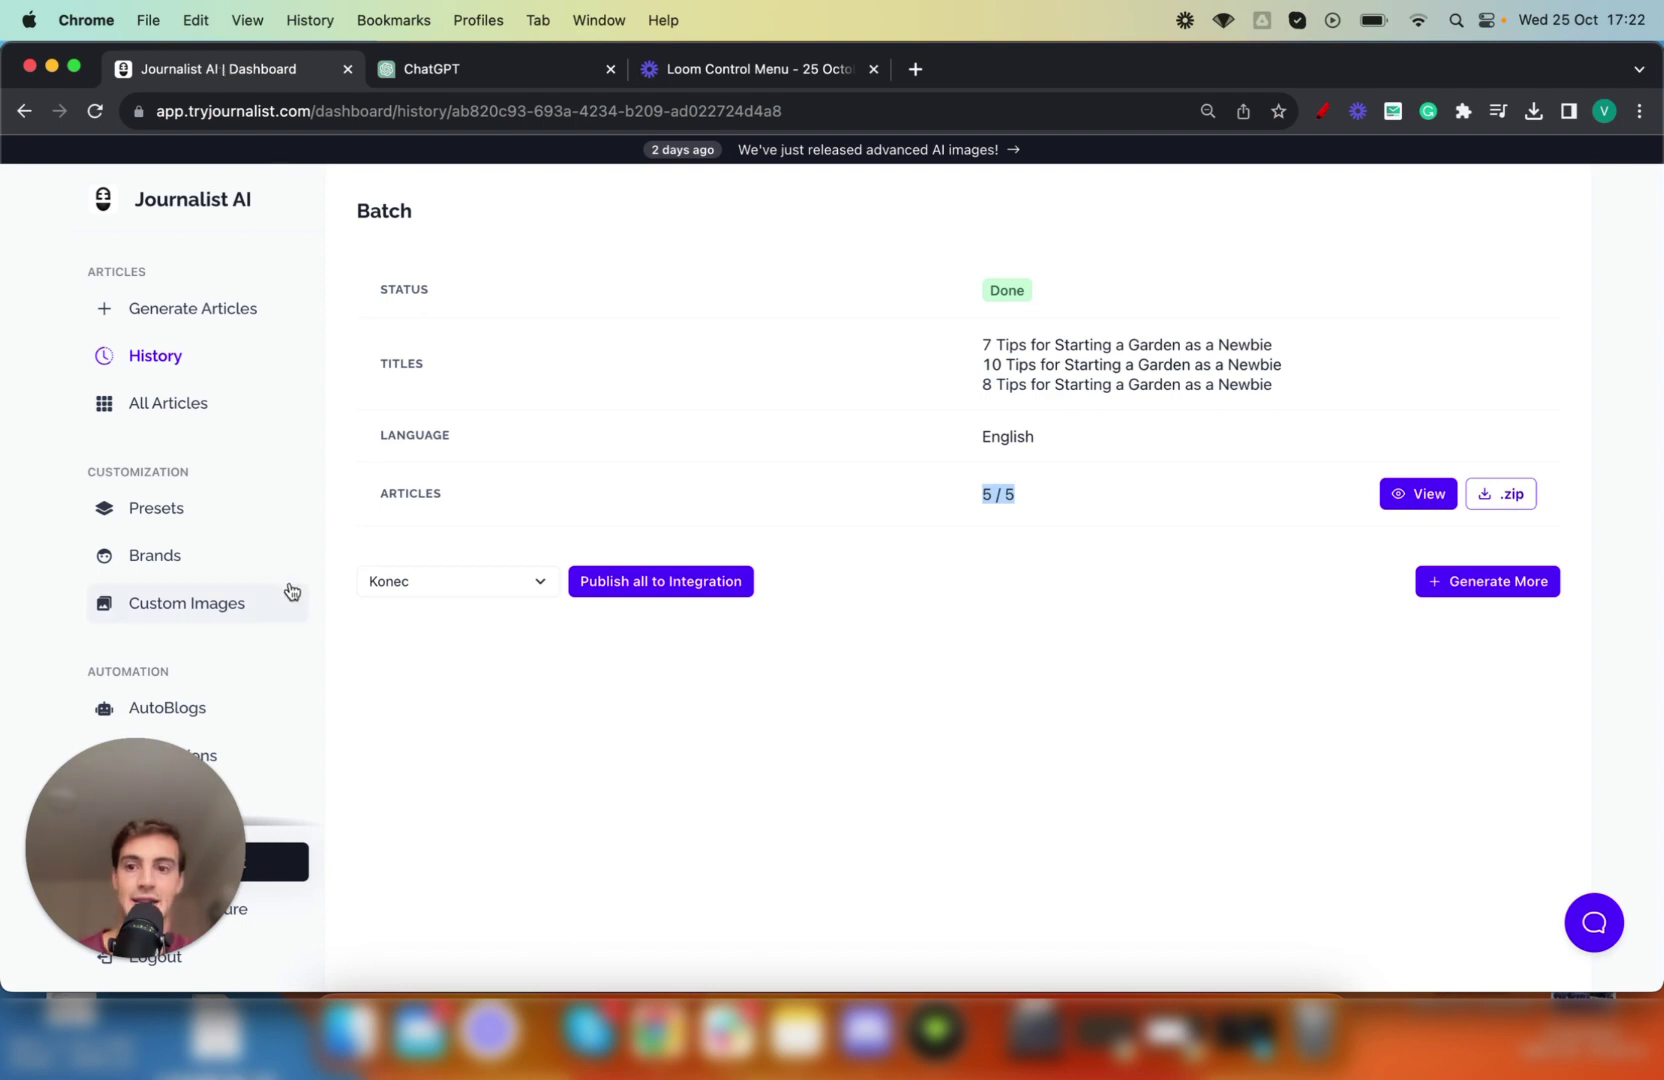
Open the Autoblogs page and underline the Journalist AI name in red.
click(195, 720)
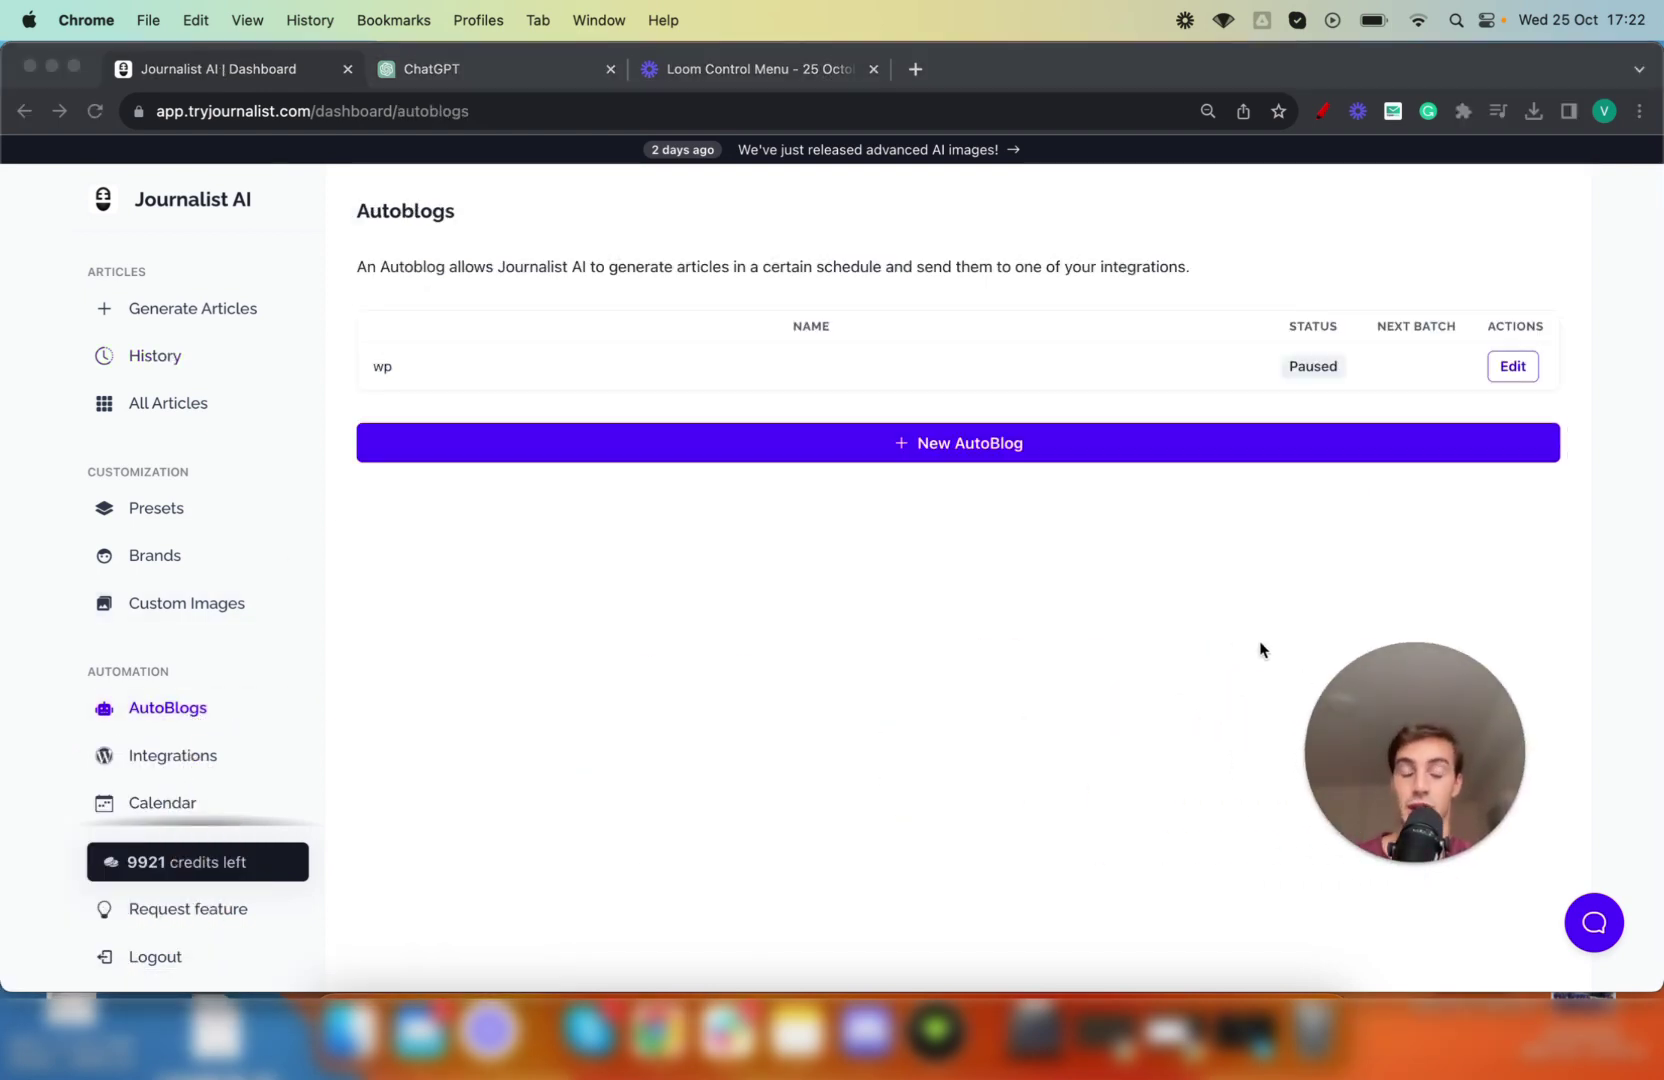
drag(1388, 679, 1505, 687)
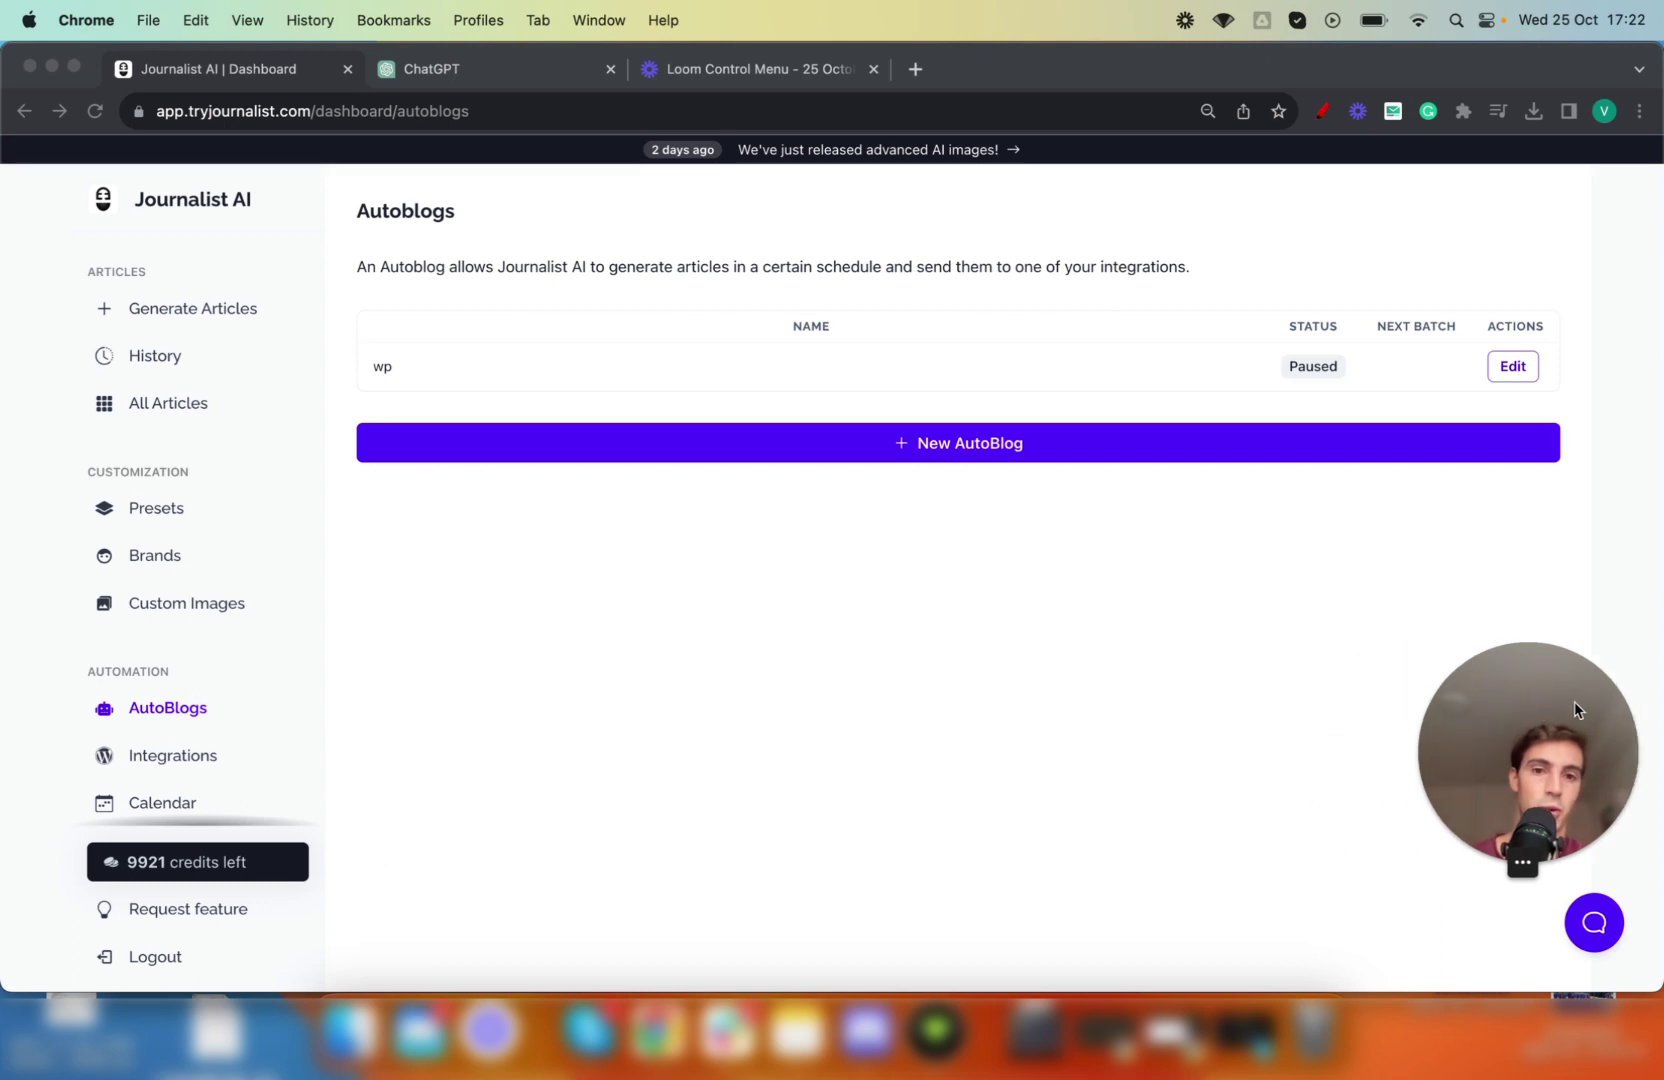
click(1322, 111)
mouse_move(138, 224)
mouse_down()
mouse_move(254, 224)
mouse_move(620, 677)
mouse_up()
Sketch a red building with windows below the New AutoBlog row, plus scribbled letters.
drag(706, 557, 718, 496)
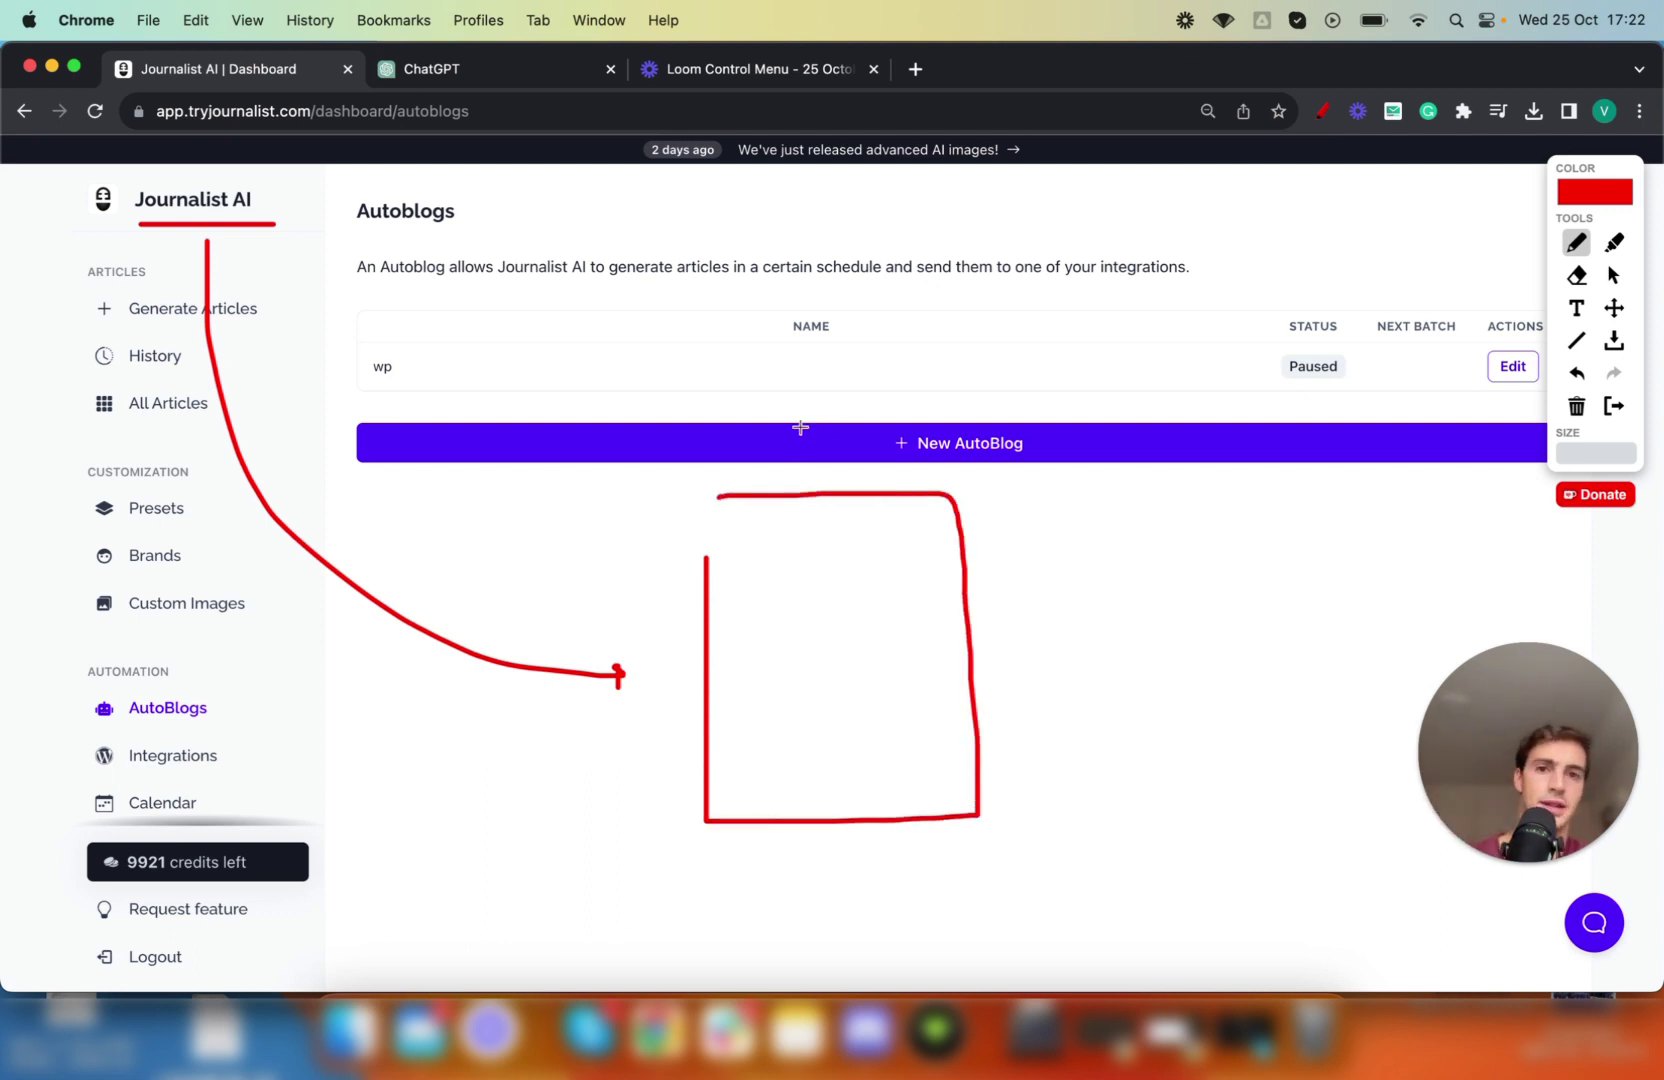
mouse_move(731, 531)
mouse_down()
mouse_move(792, 618)
mouse_move(794, 528)
mouse_move(906, 522)
mouse_up()
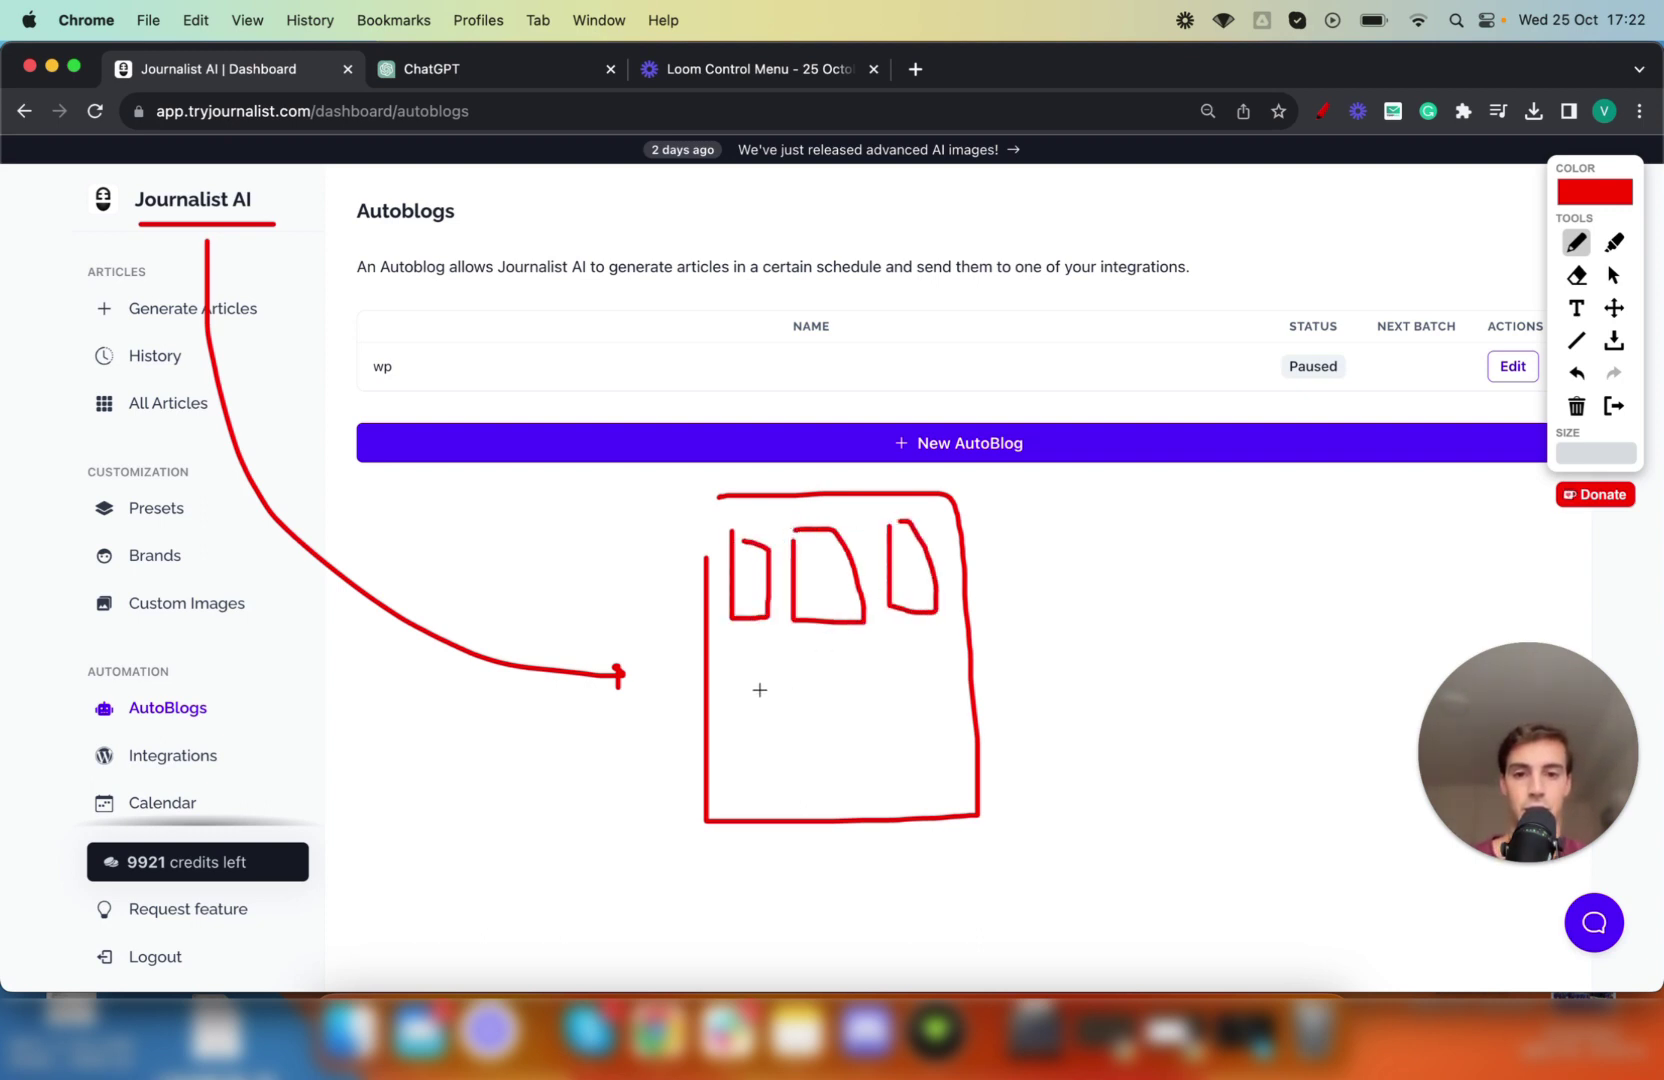
mouse_move(737, 661)
mouse_down()
mouse_move(737, 742)
mouse_move(751, 668)
mouse_up()
drag(811, 720, 811, 661)
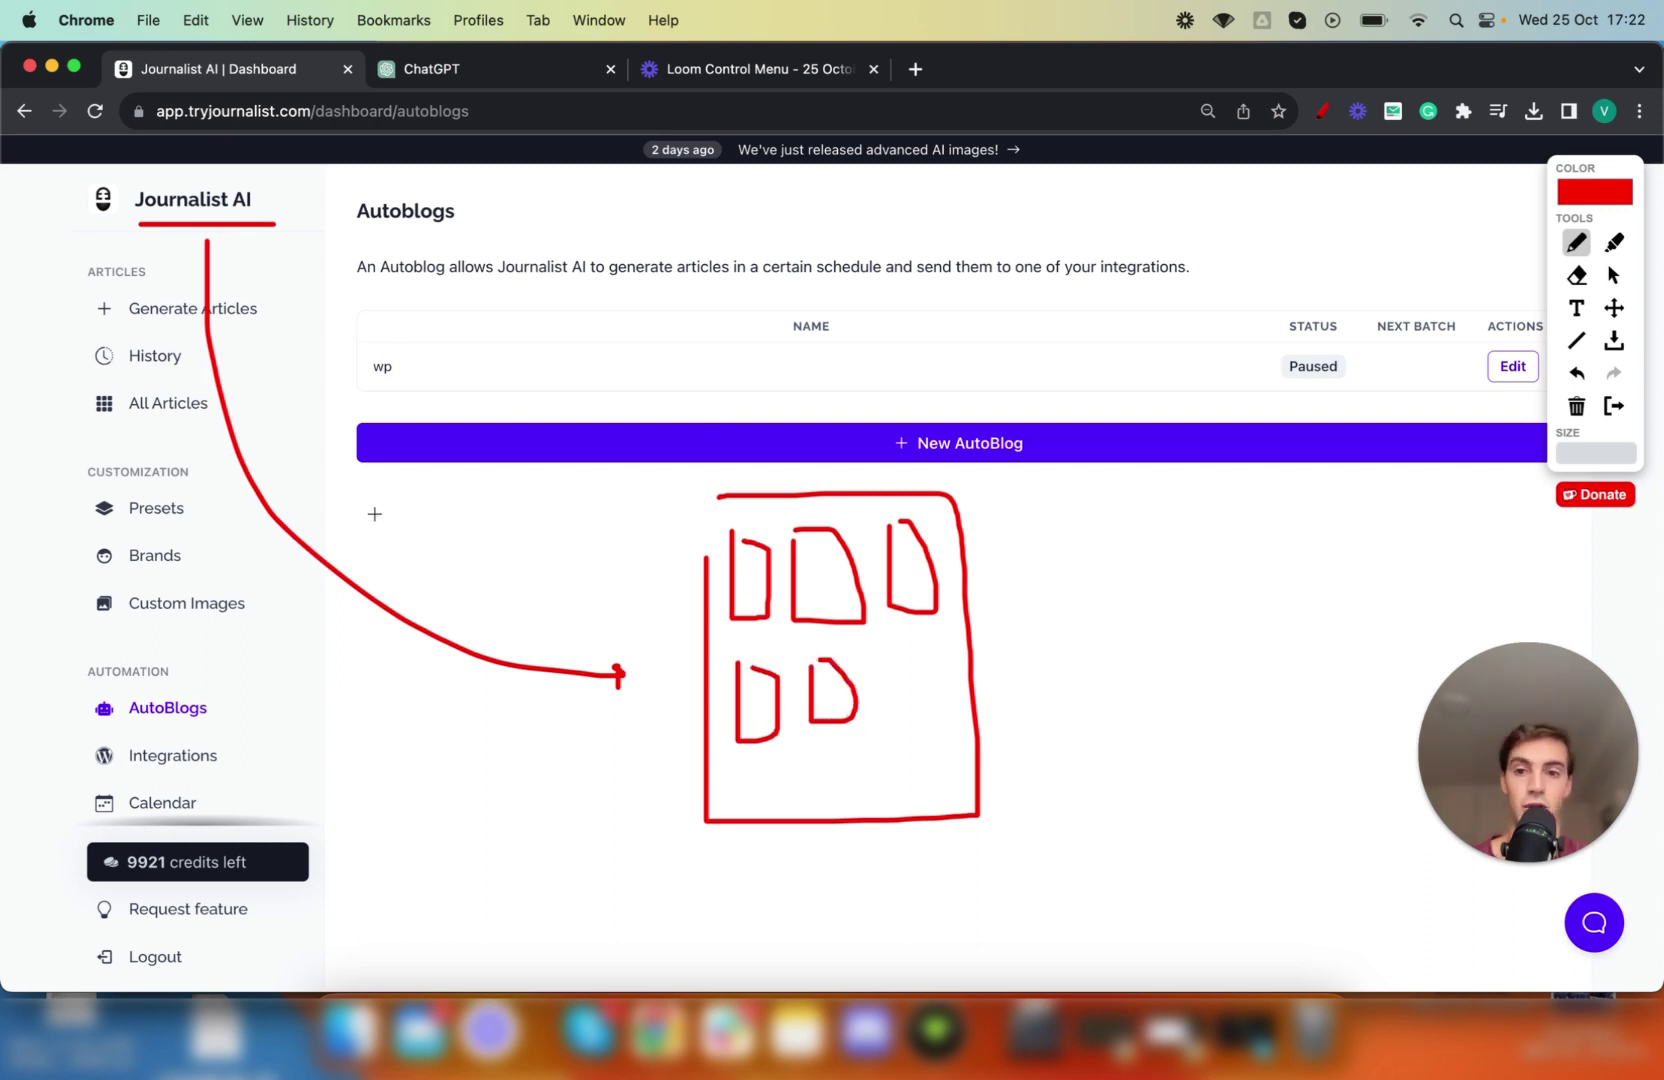
drag(374, 514, 352, 544)
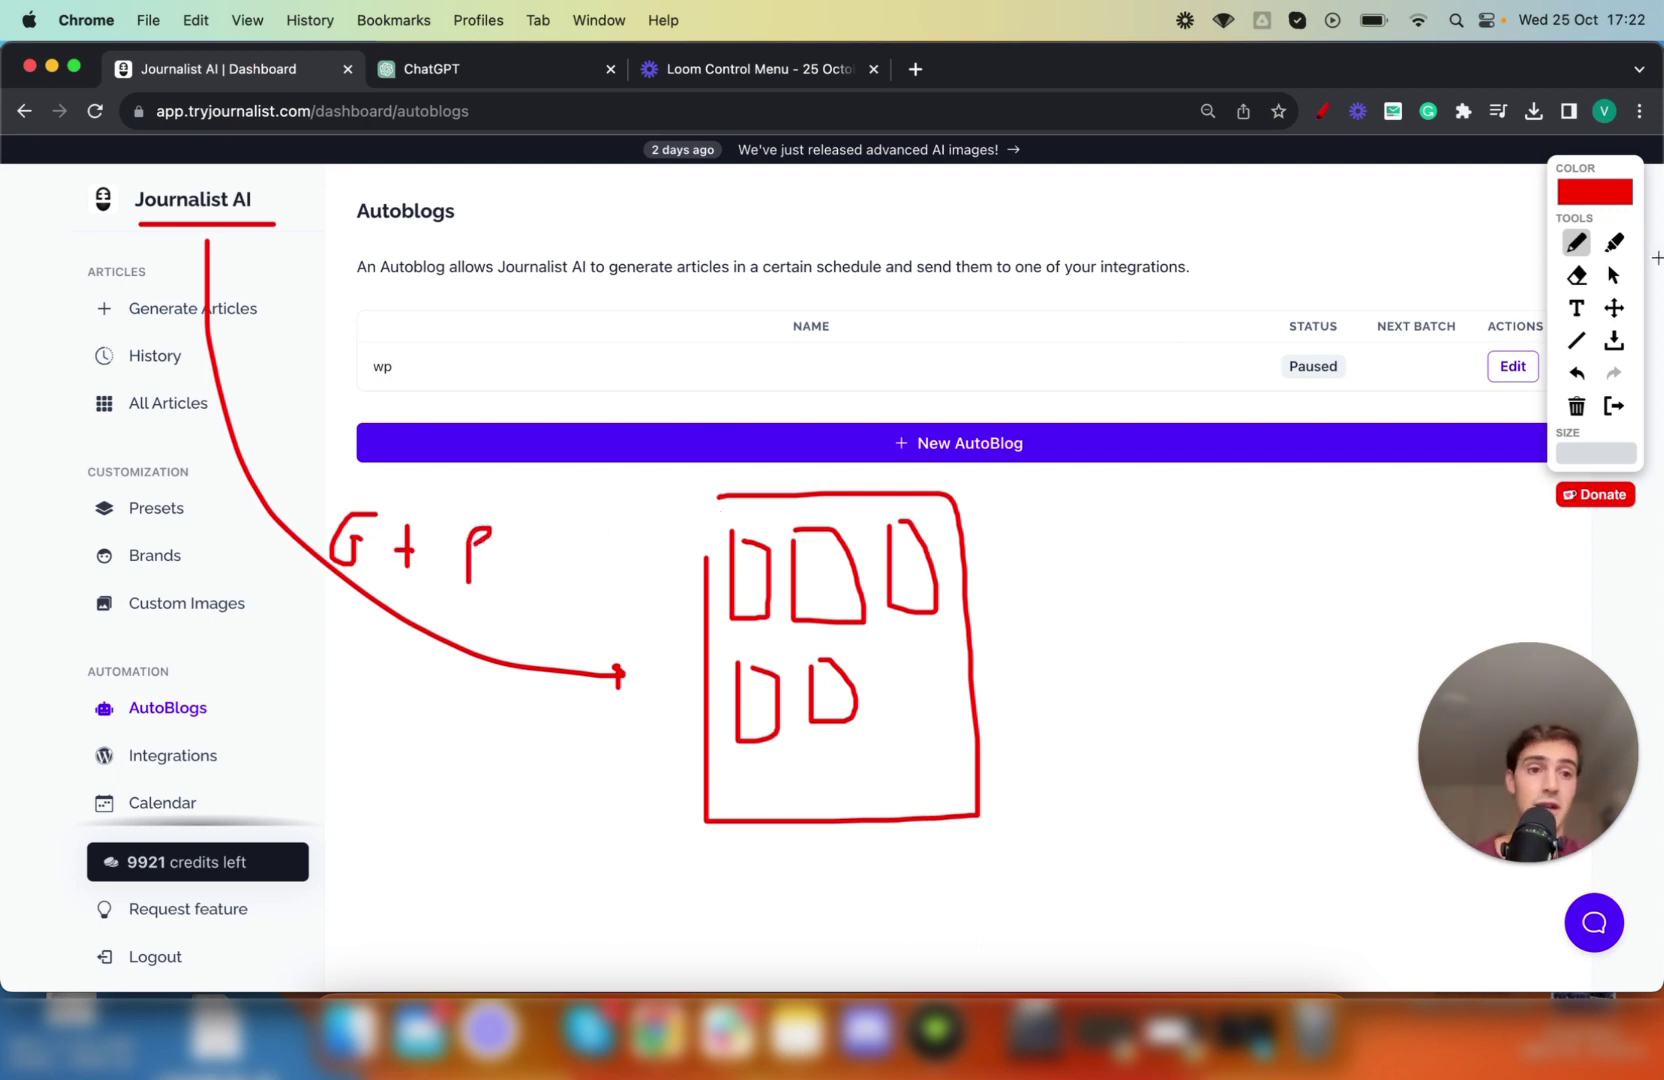
Set the wp AutoBlog's quantity to 300 articles with an Every month frequency.
click(1613, 275)
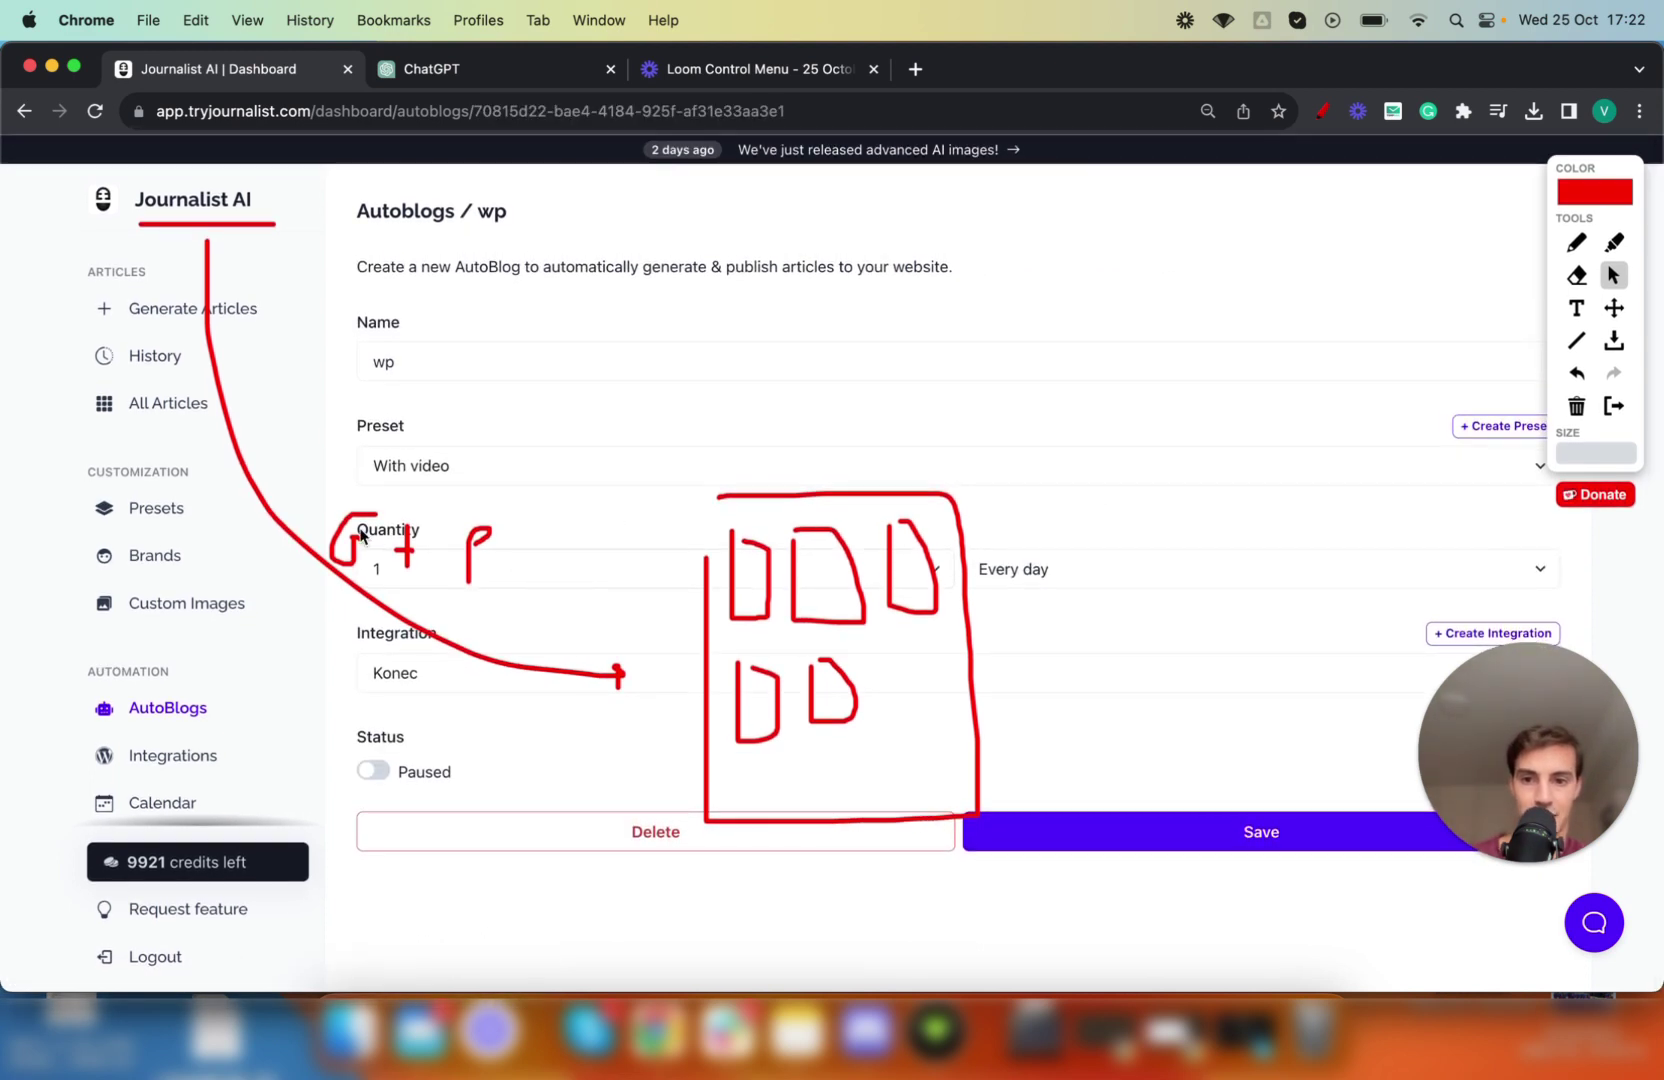
click(572, 575)
click(494, 717)
click(1046, 573)
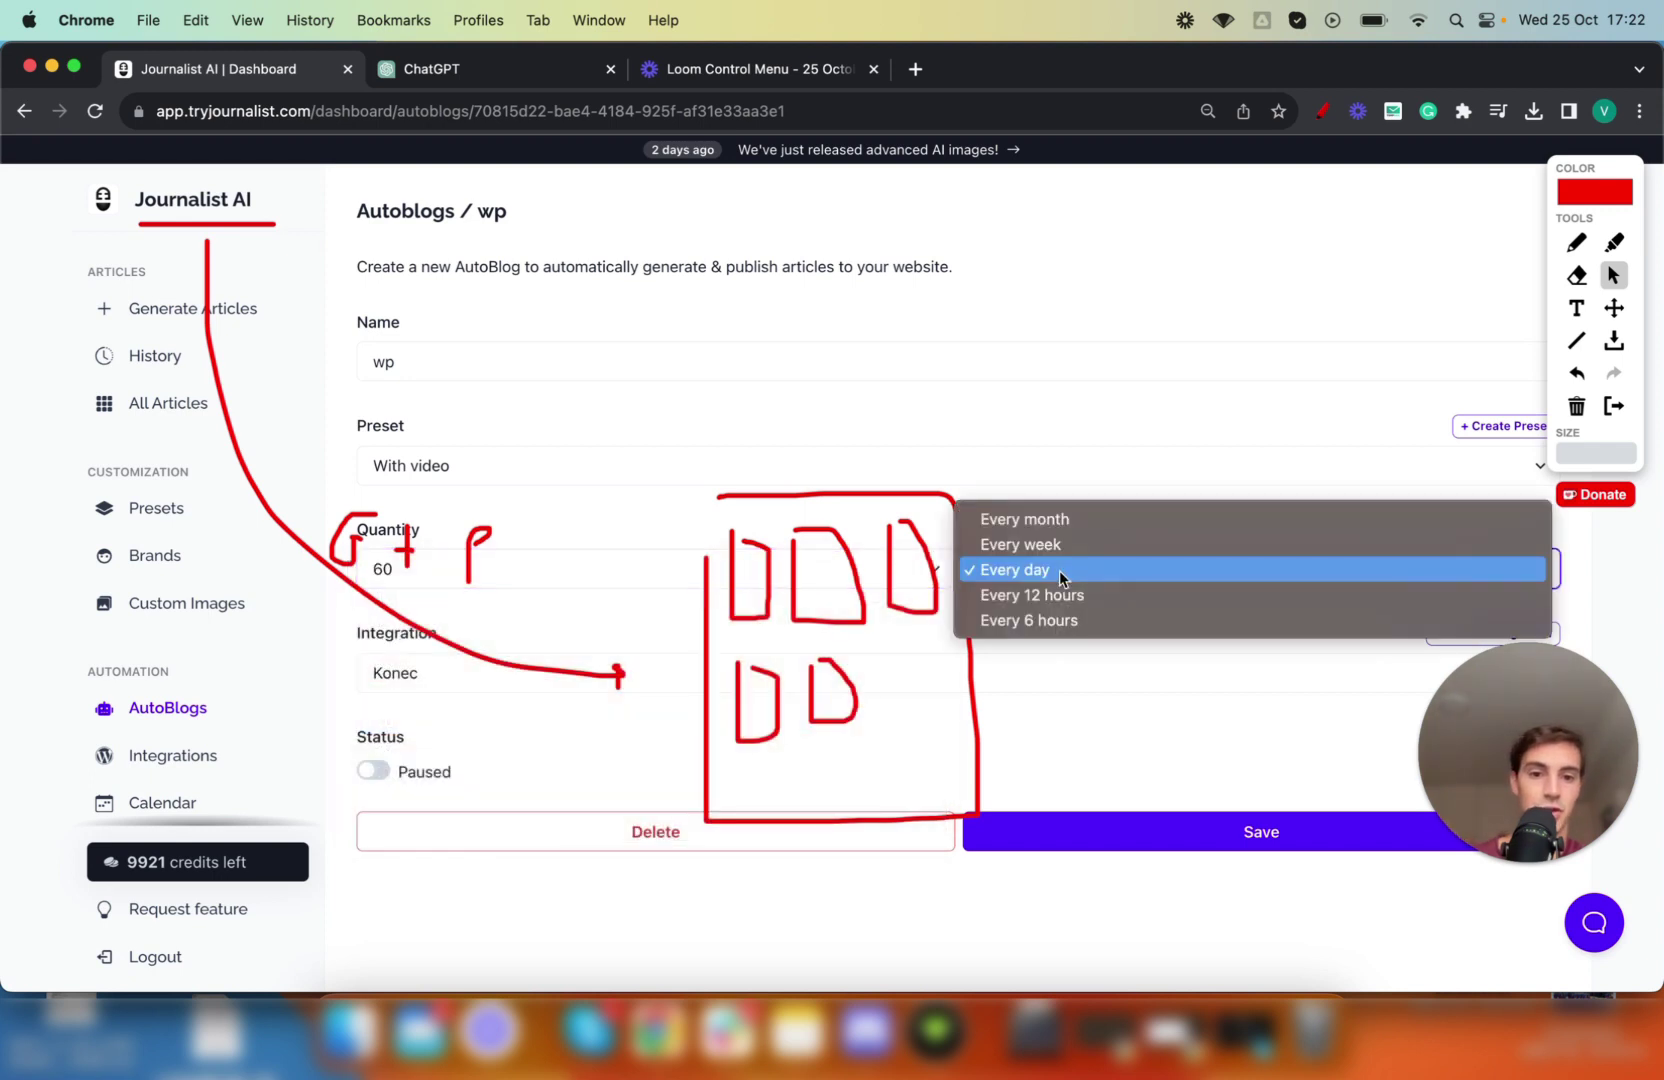
click(1036, 519)
click(524, 574)
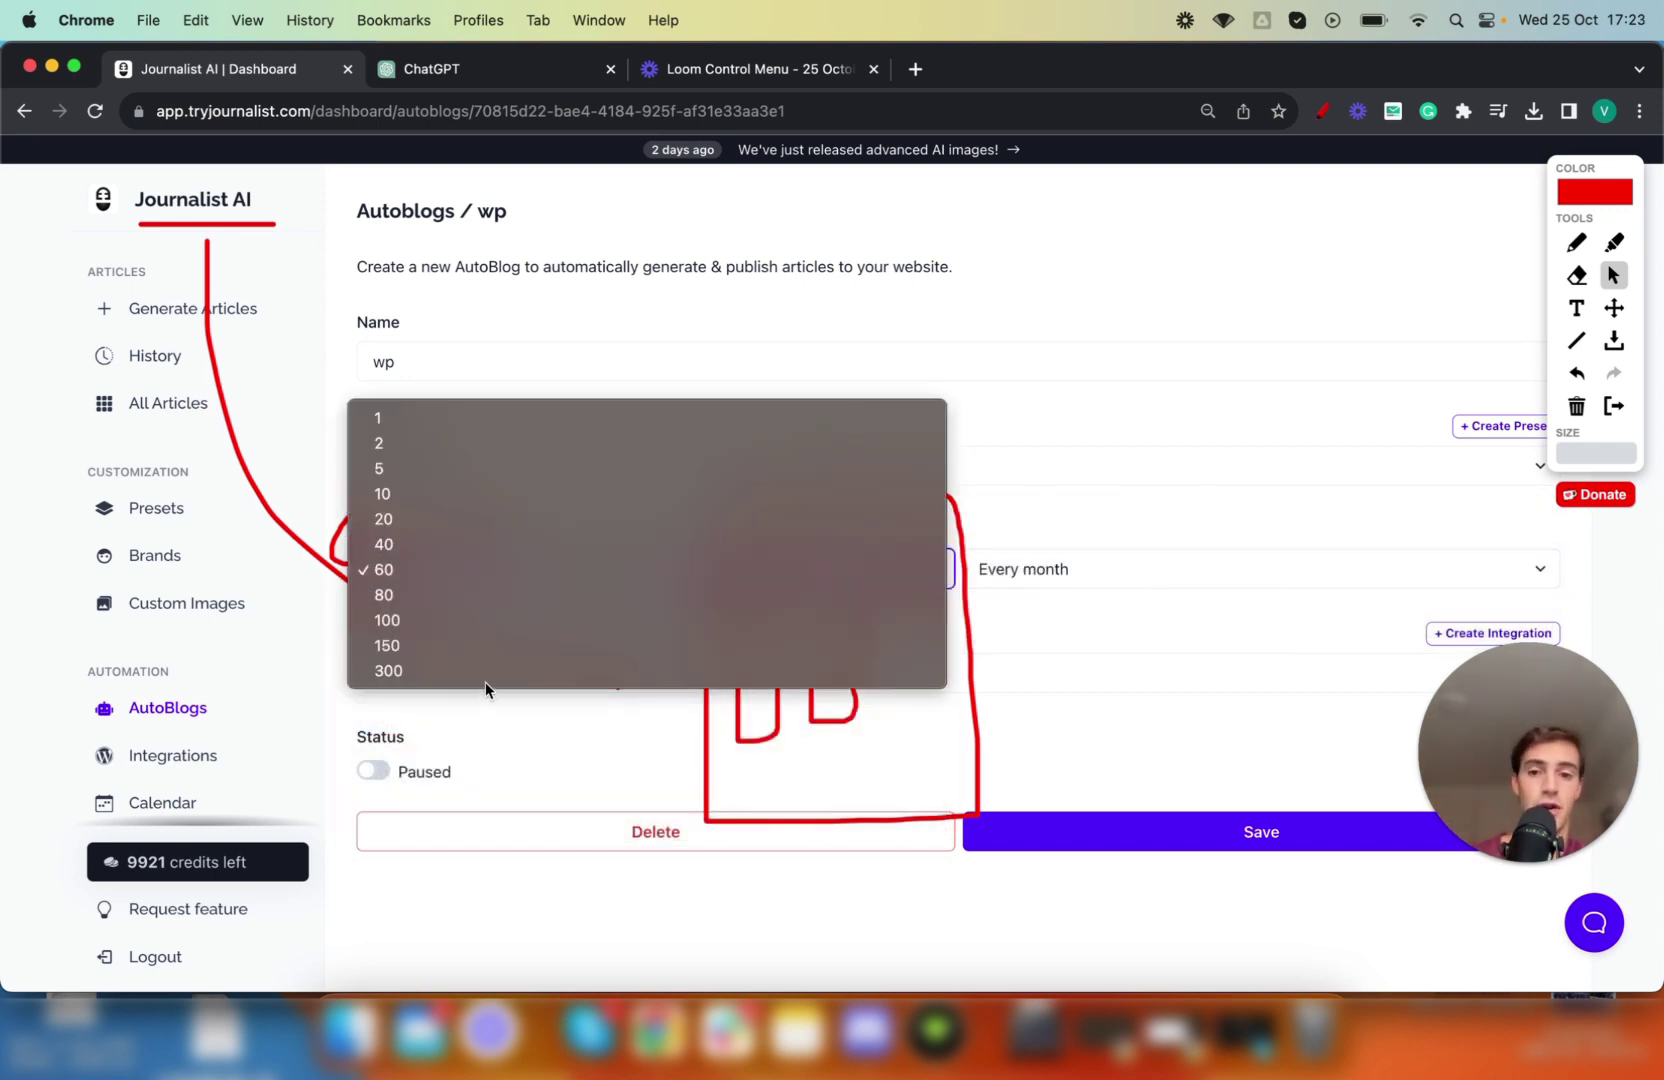
click(486, 679)
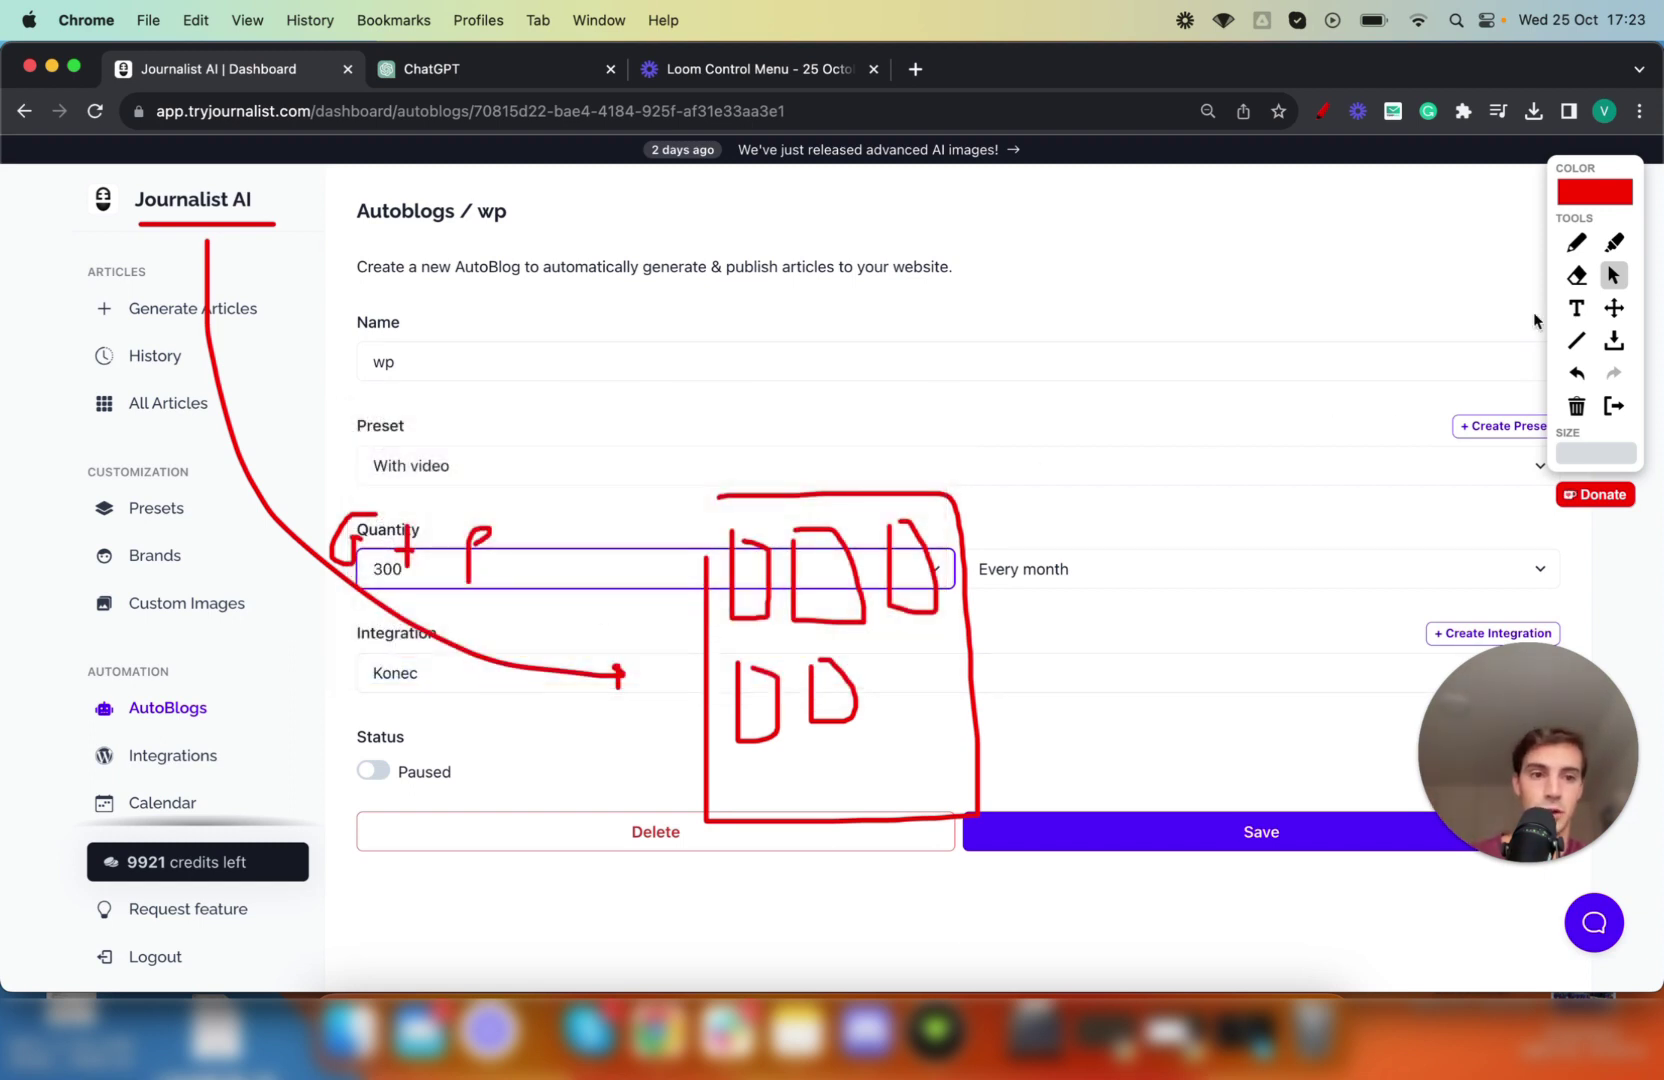
click(1576, 242)
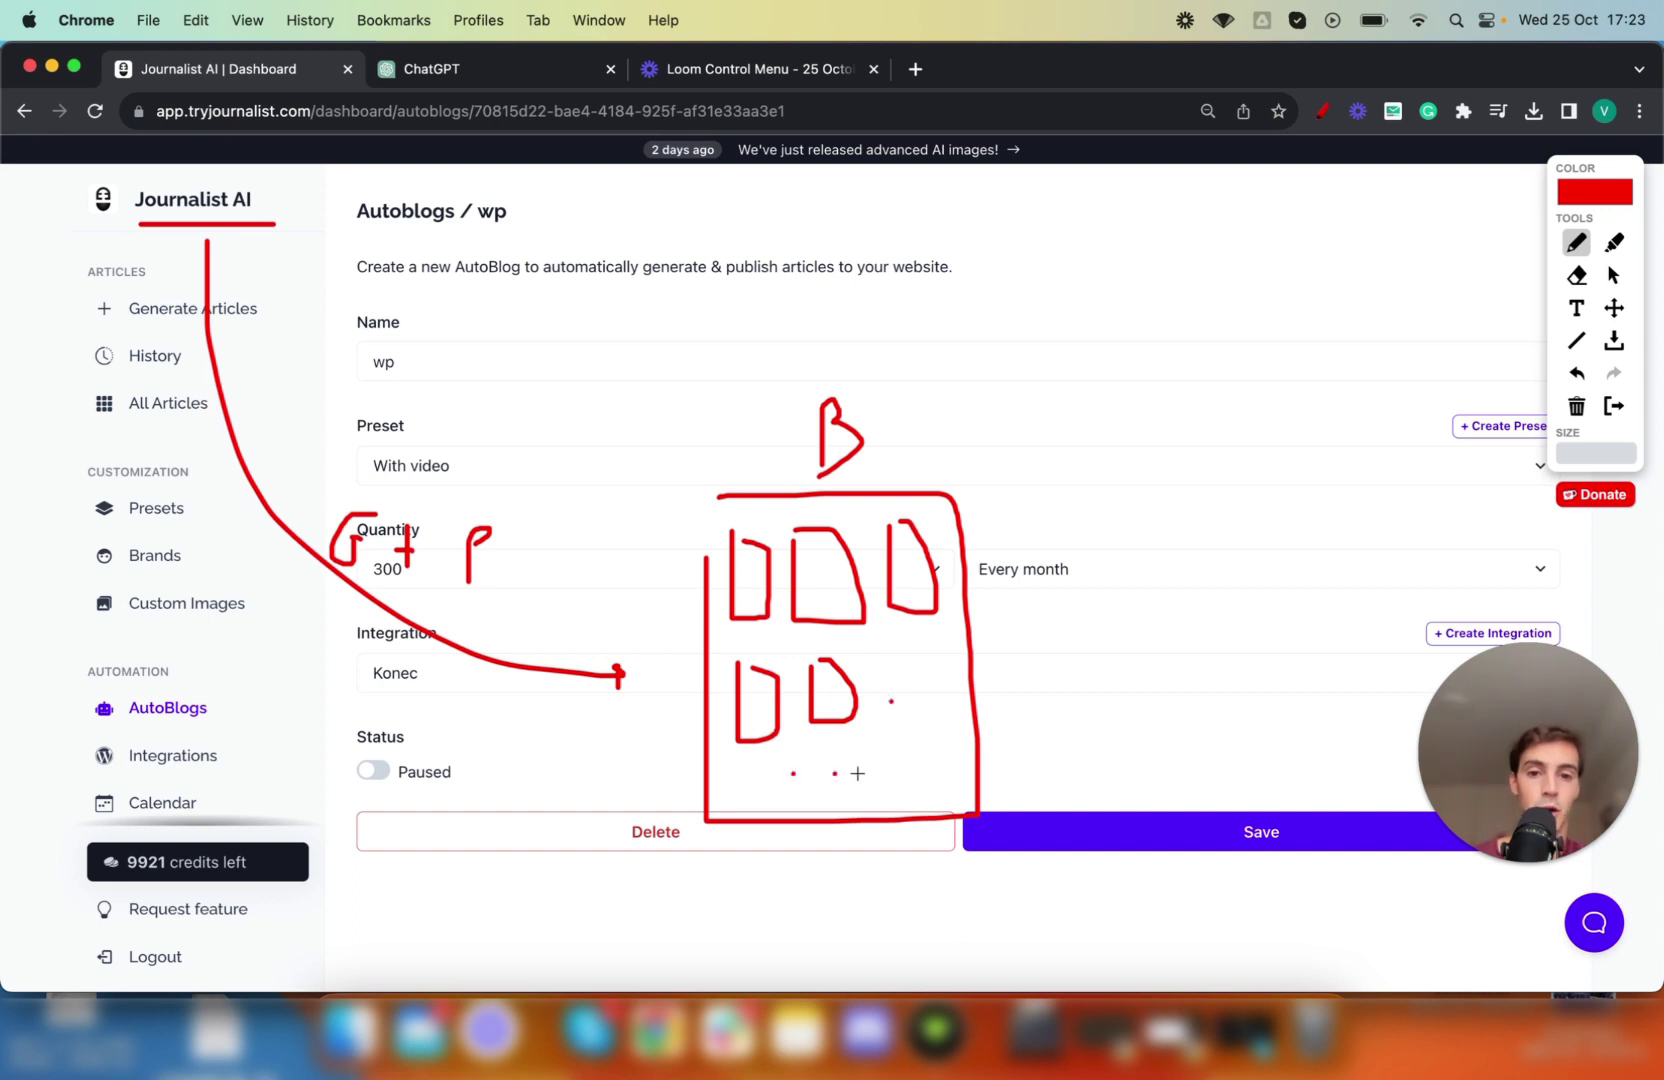
Add a dot and draw lines from the windows to a tall page outline.
click(928, 770)
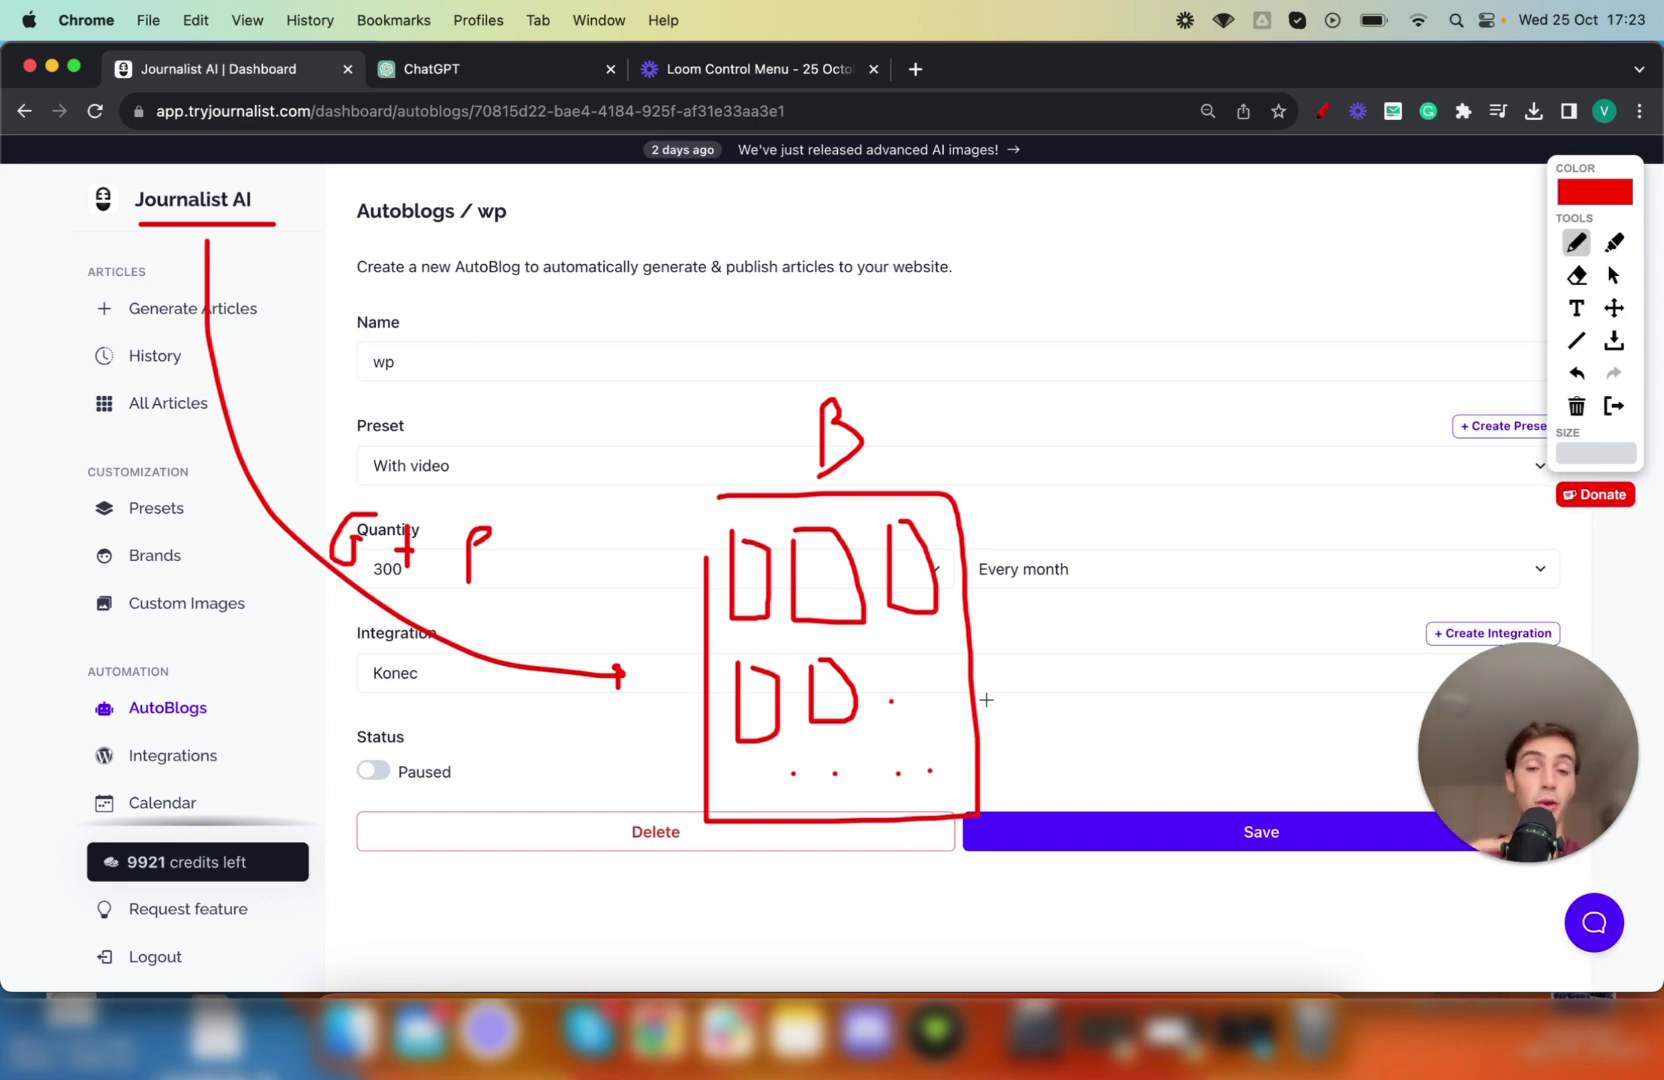
drag(901, 548, 1180, 298)
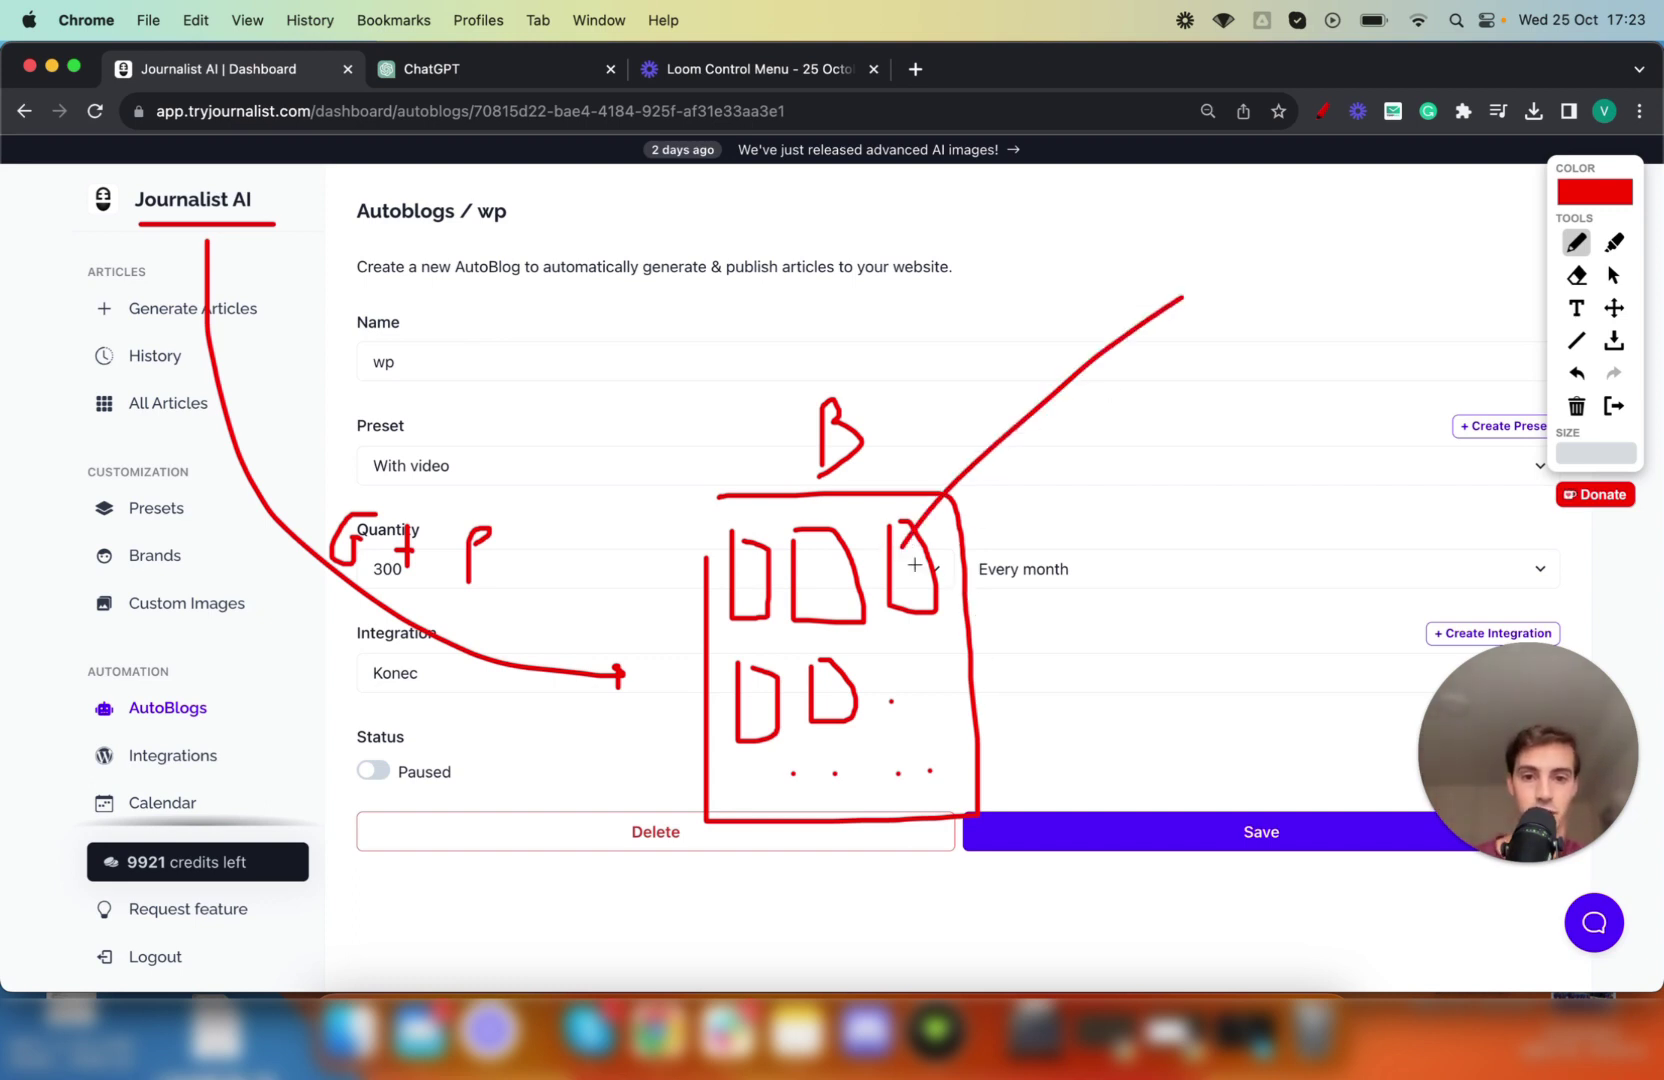
drag(913, 563, 1175, 610)
mouse_move(1180, 275)
mouse_down()
mouse_move(1213, 256)
mouse_move(1310, 302)
mouse_up()
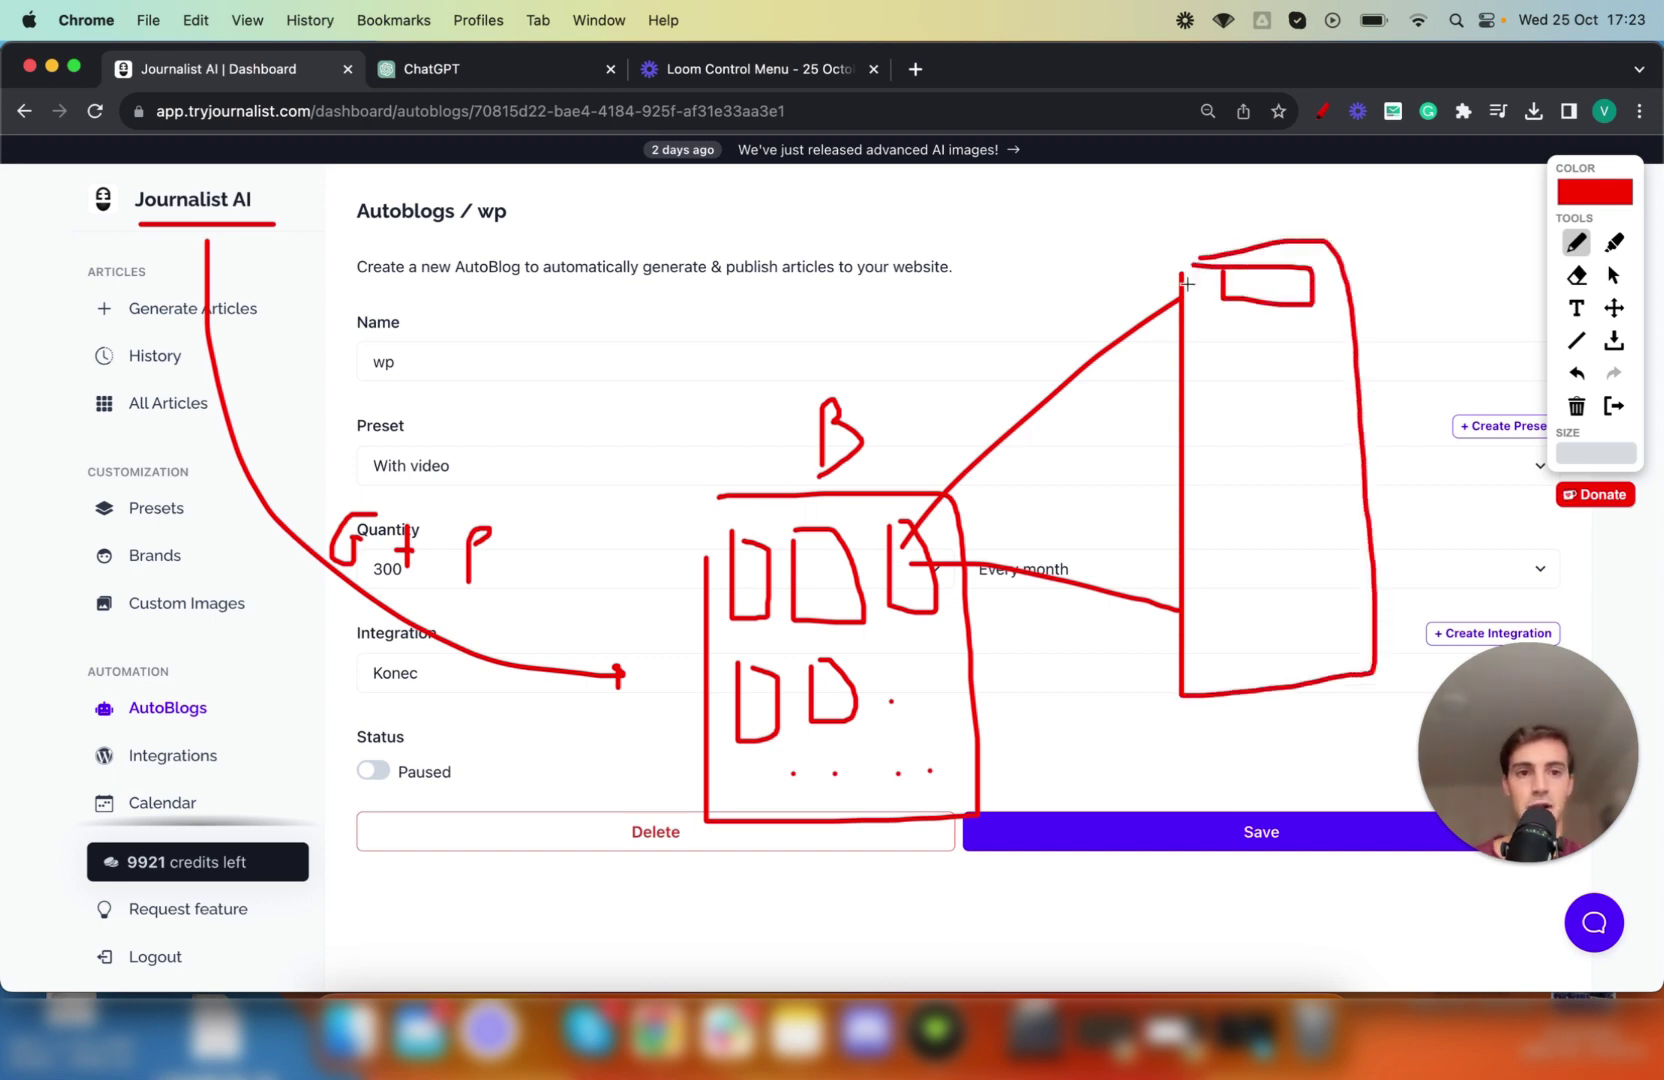
Fill the tall page with lines and marks, linking a lower window to it.
drag(1195, 327, 1327, 327)
drag(1208, 407, 1264, 463)
mouse_move(1223, 563)
mouse_down()
mouse_move(1288, 565)
mouse_move(1048, 657)
mouse_move(842, 674)
mouse_up()
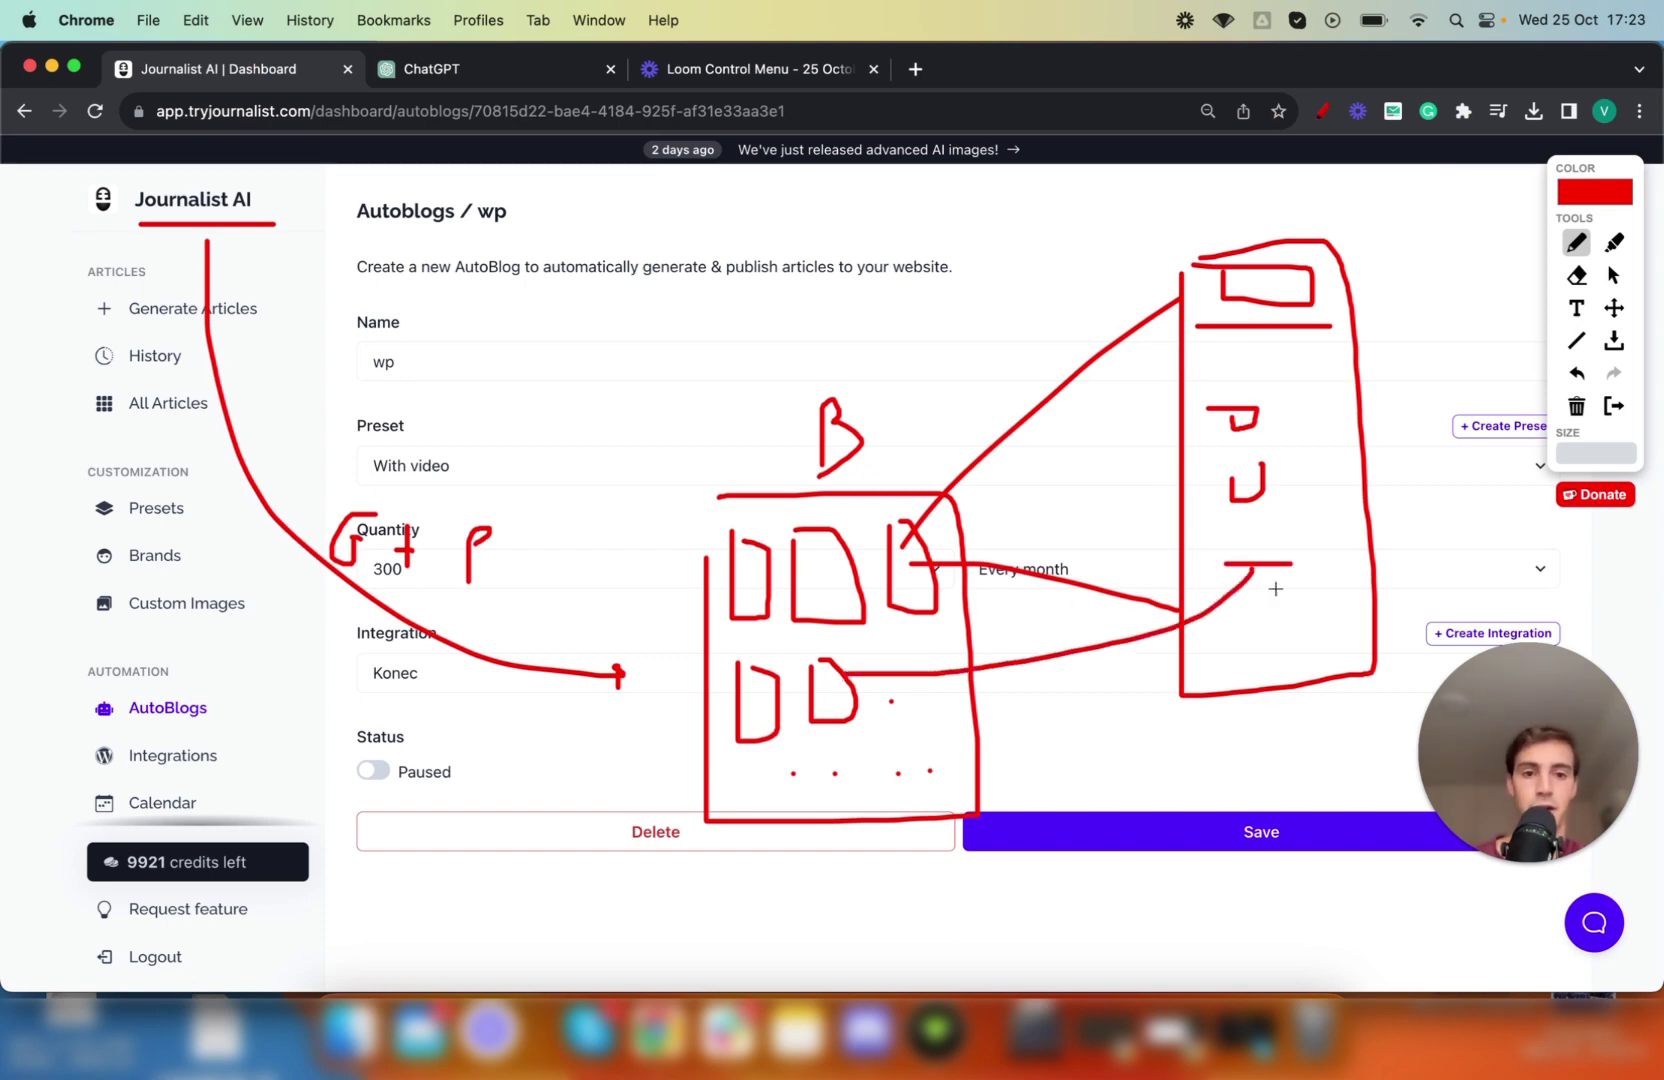
mouse_move(1235, 657)
mouse_down()
mouse_move(1372, 657)
mouse_move(1106, 726)
mouse_up()
mouse_move(1284, 600)
mouse_down()
mouse_move(1386, 600)
mouse_move(1465, 414)
mouse_up()
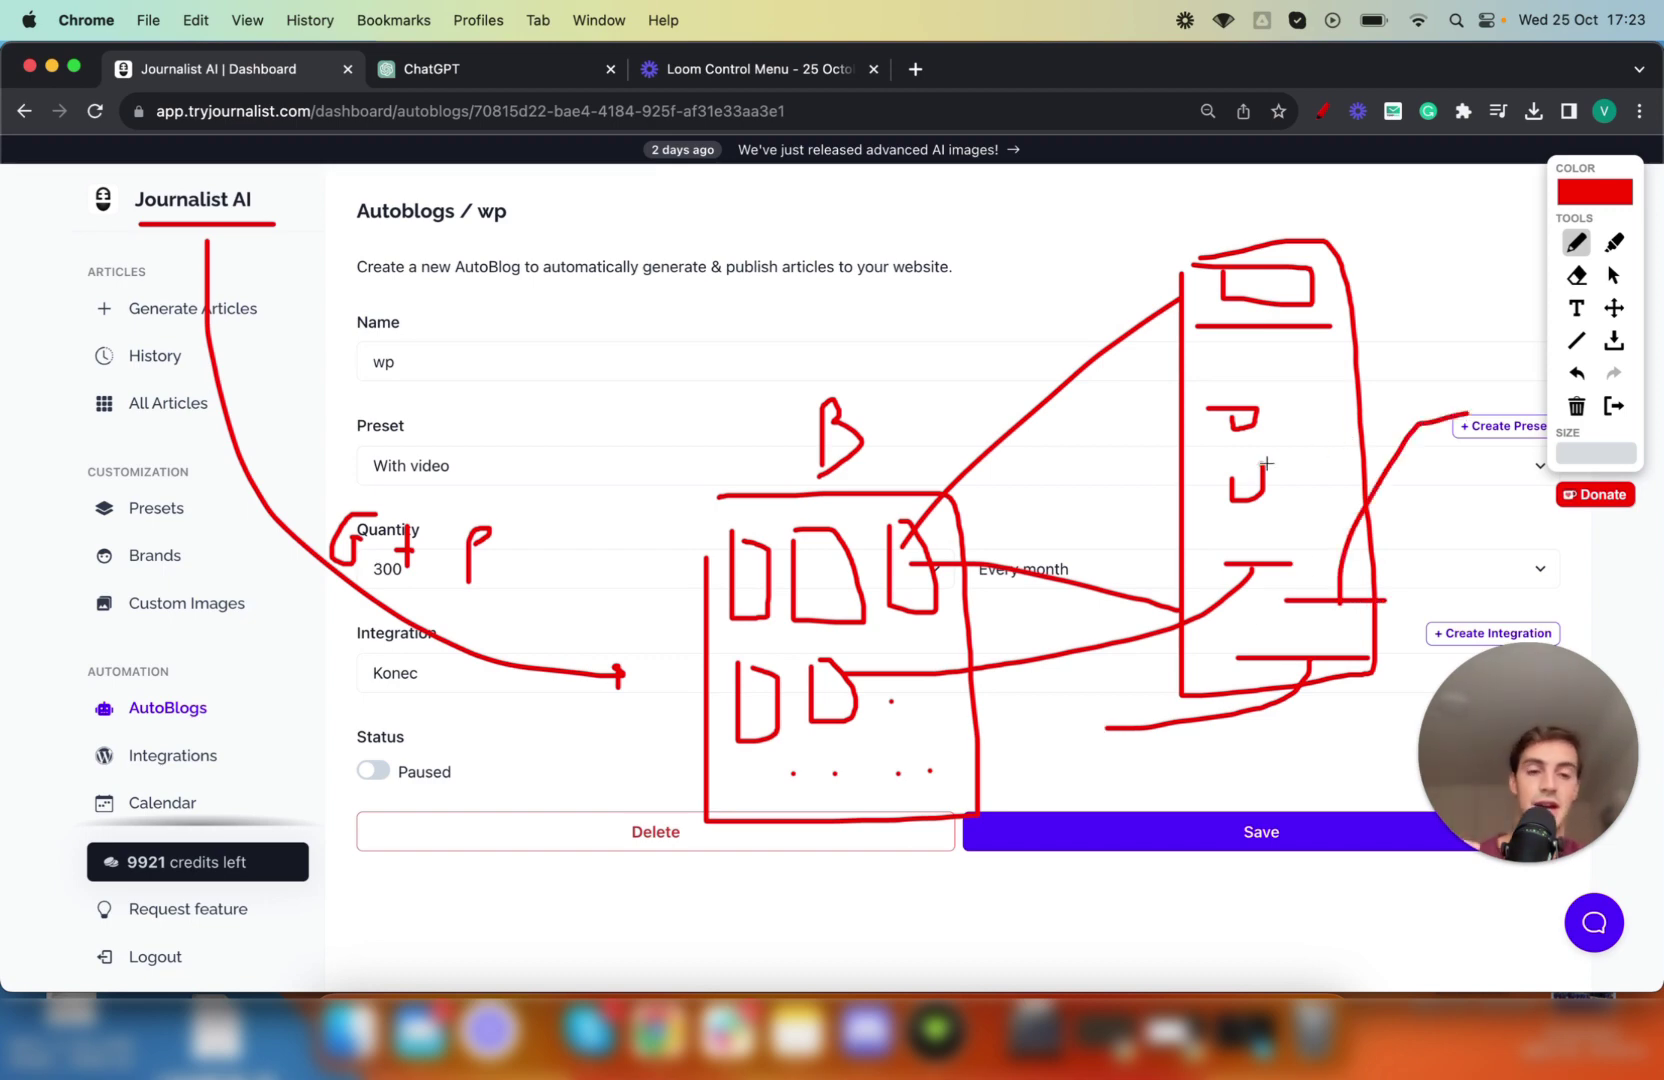
mouse_move(1284, 366)
mouse_down()
mouse_move(1339, 366)
mouse_move(1313, 411)
mouse_up()
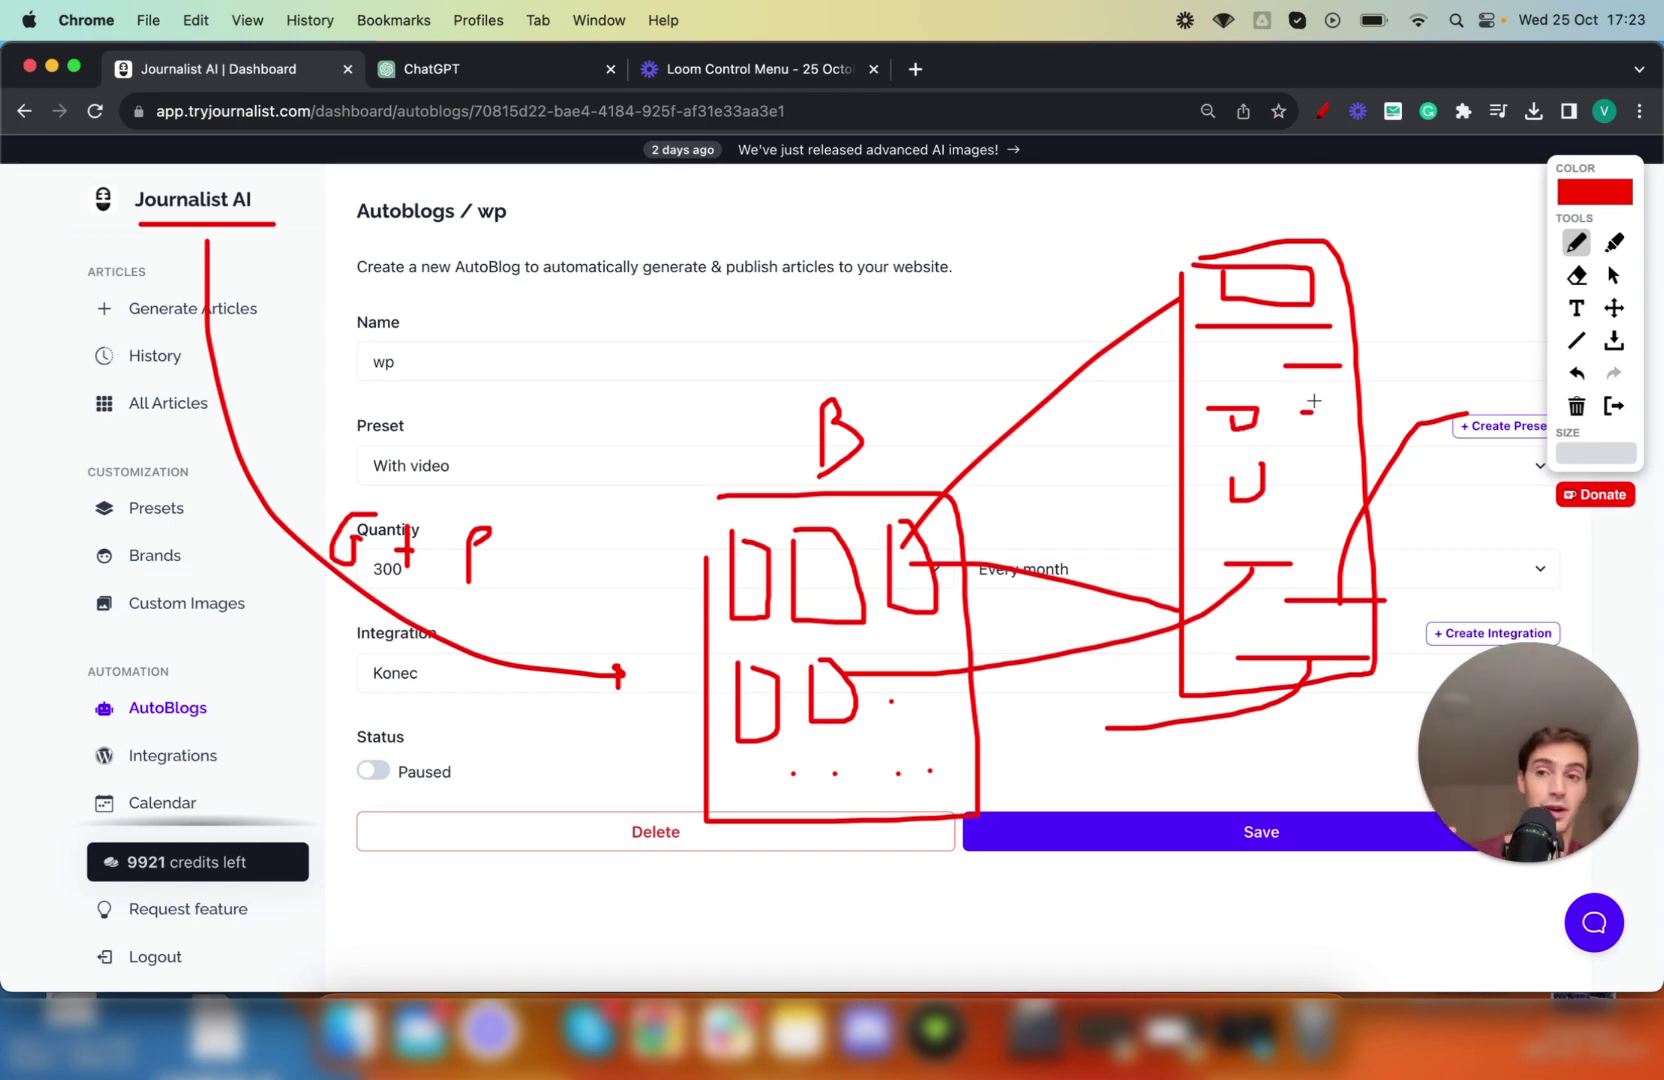
Circle Brands in red, clear the sketch, and open the Brands page.
drag(96, 573, 87, 566)
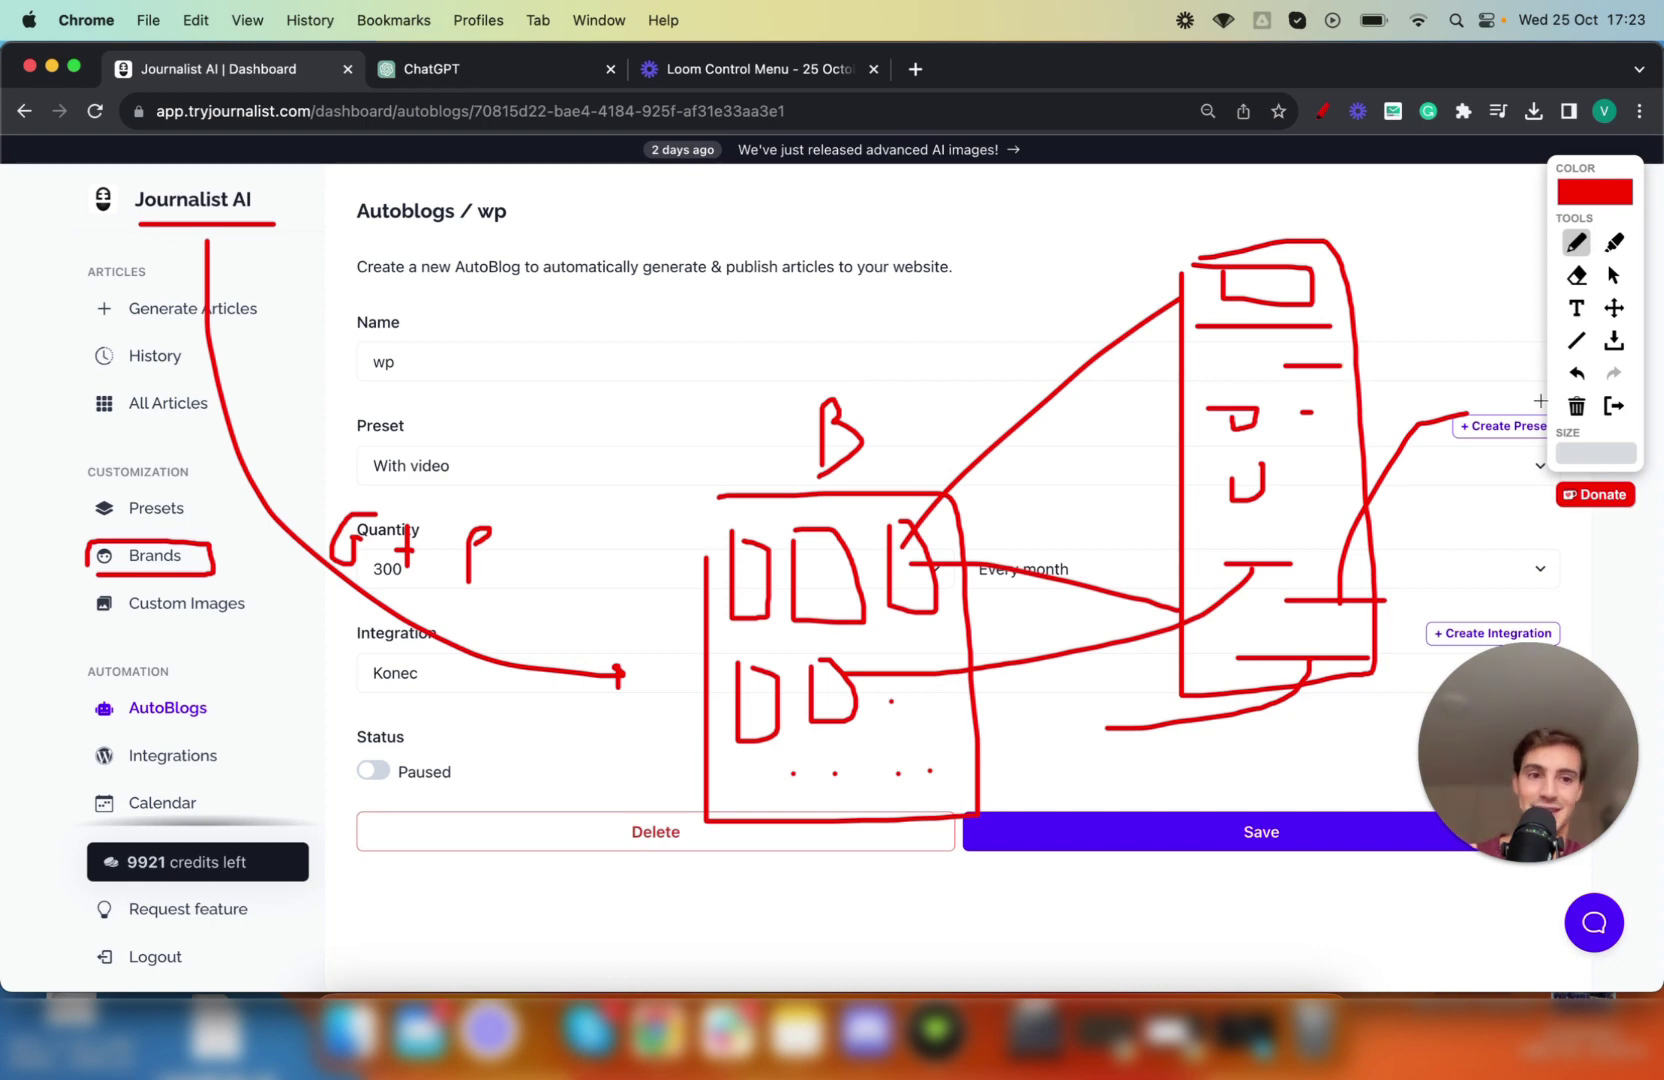
click(1612, 406)
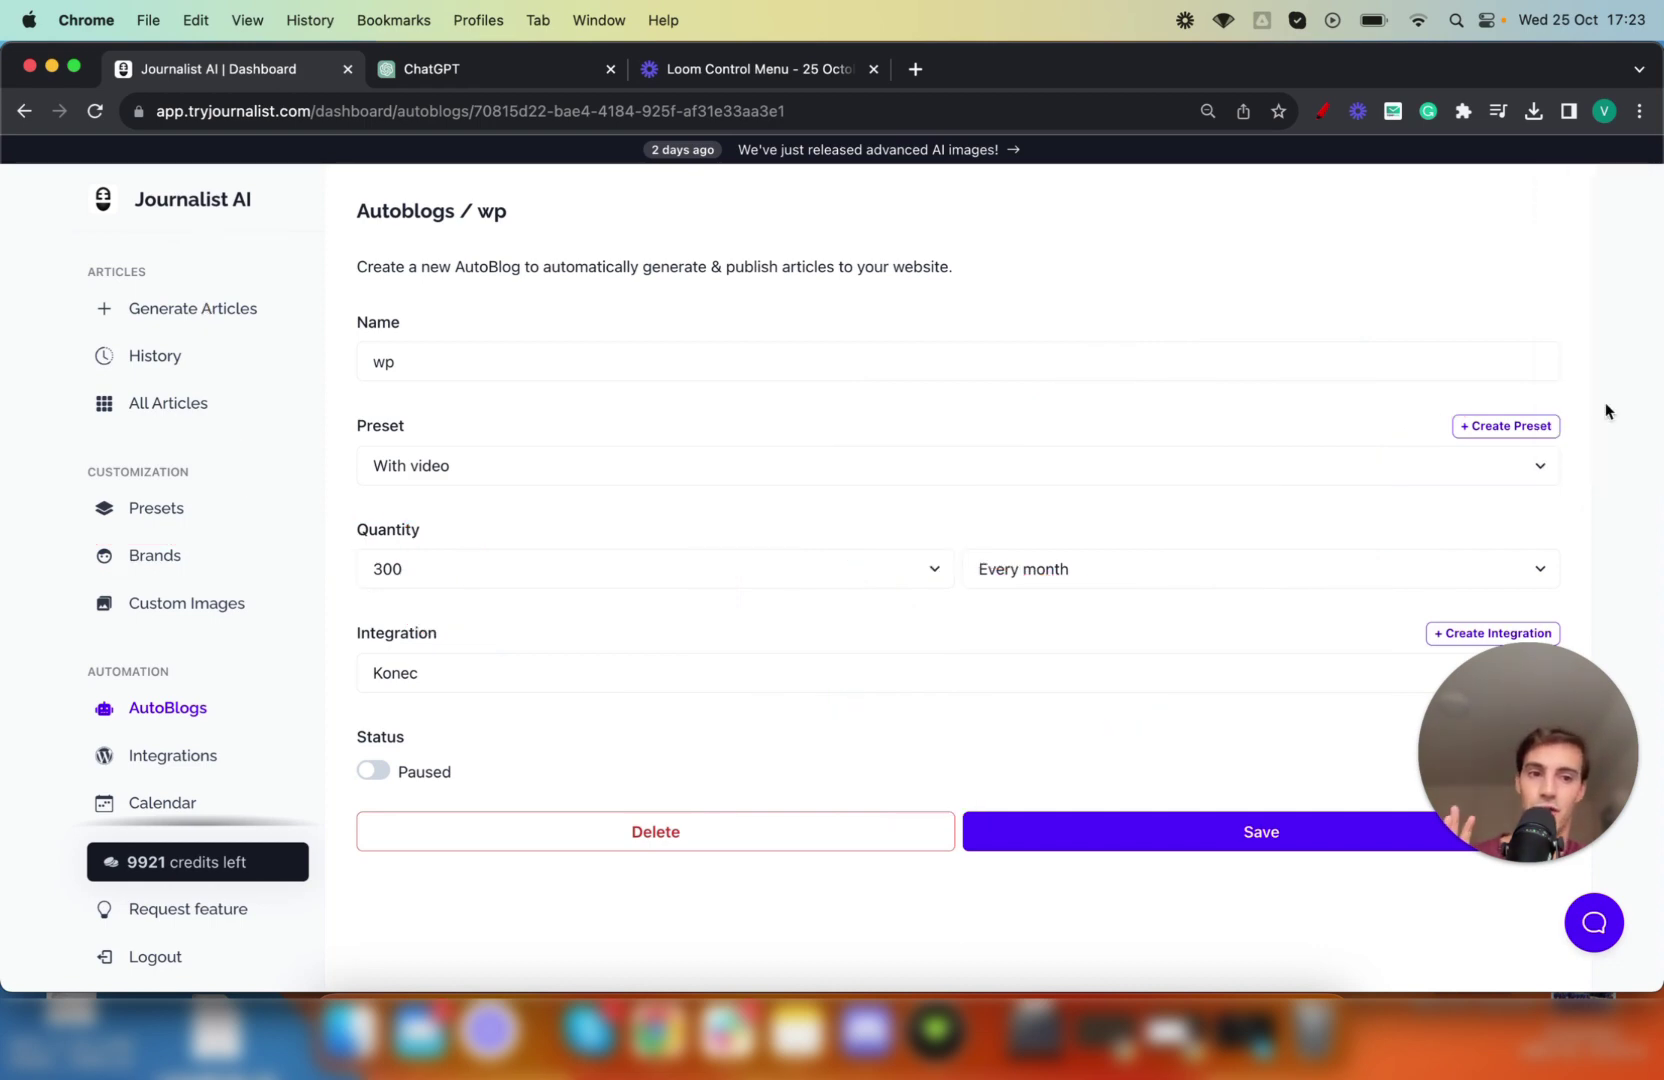
click(183, 552)
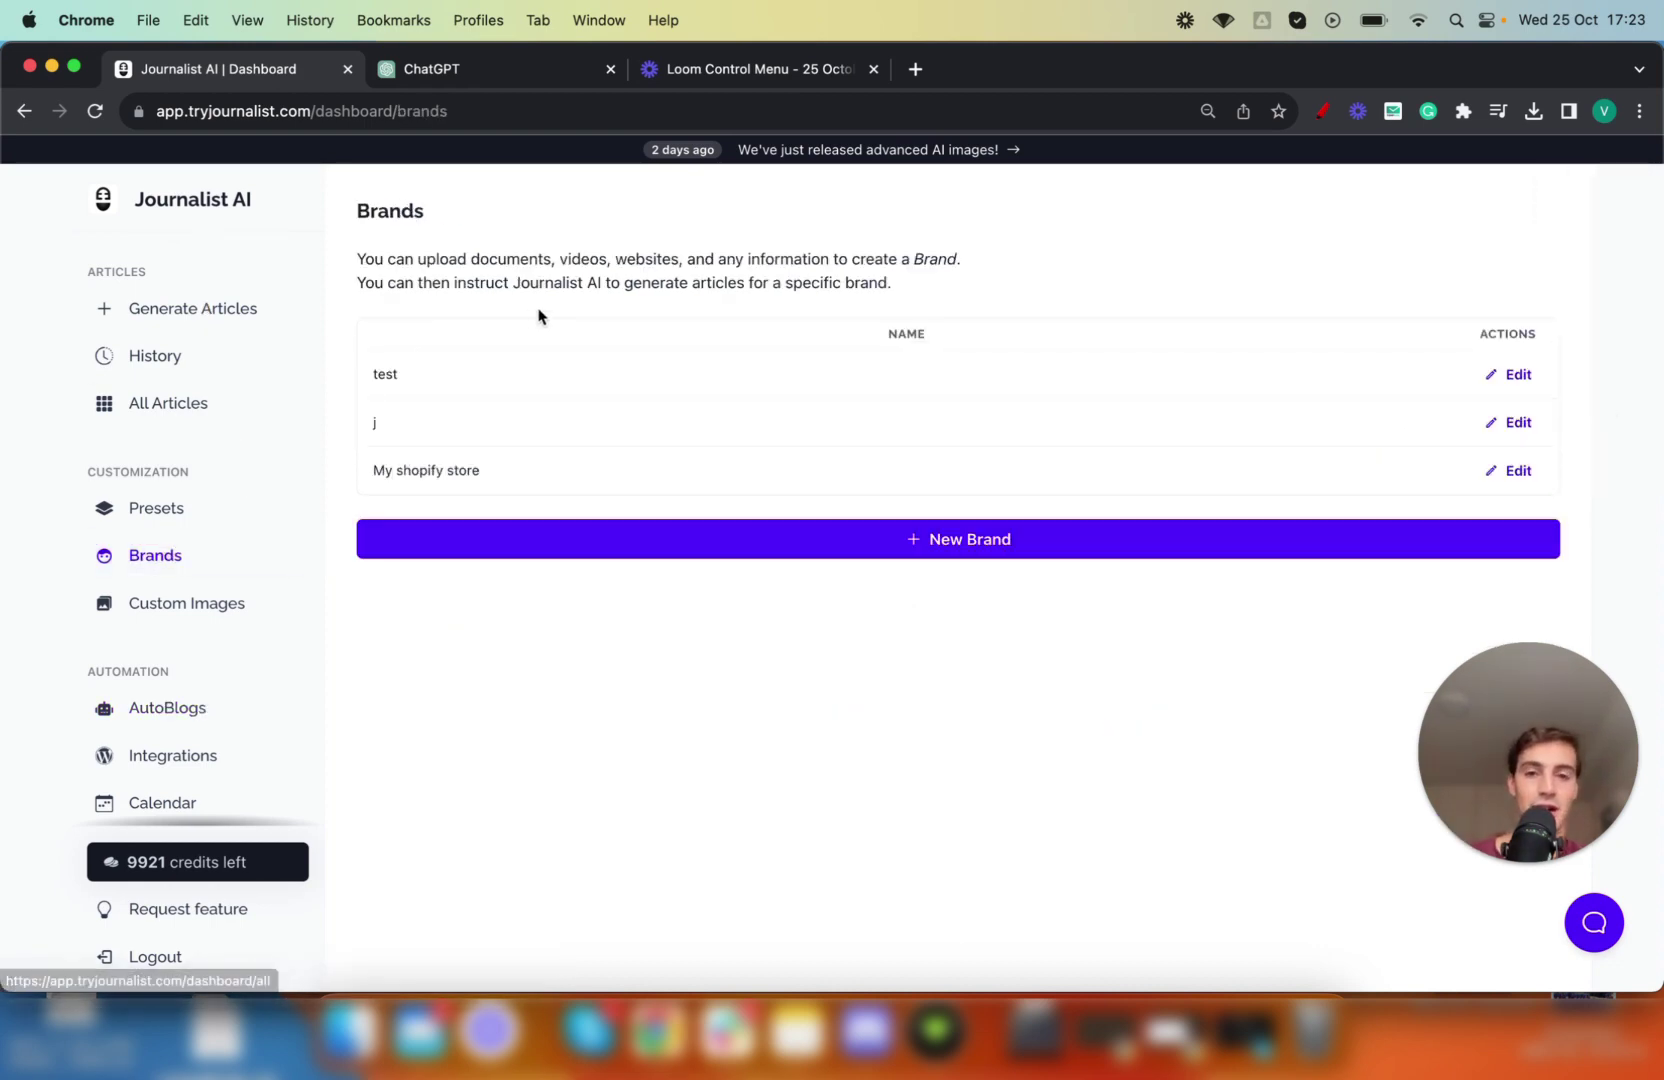
click(1322, 111)
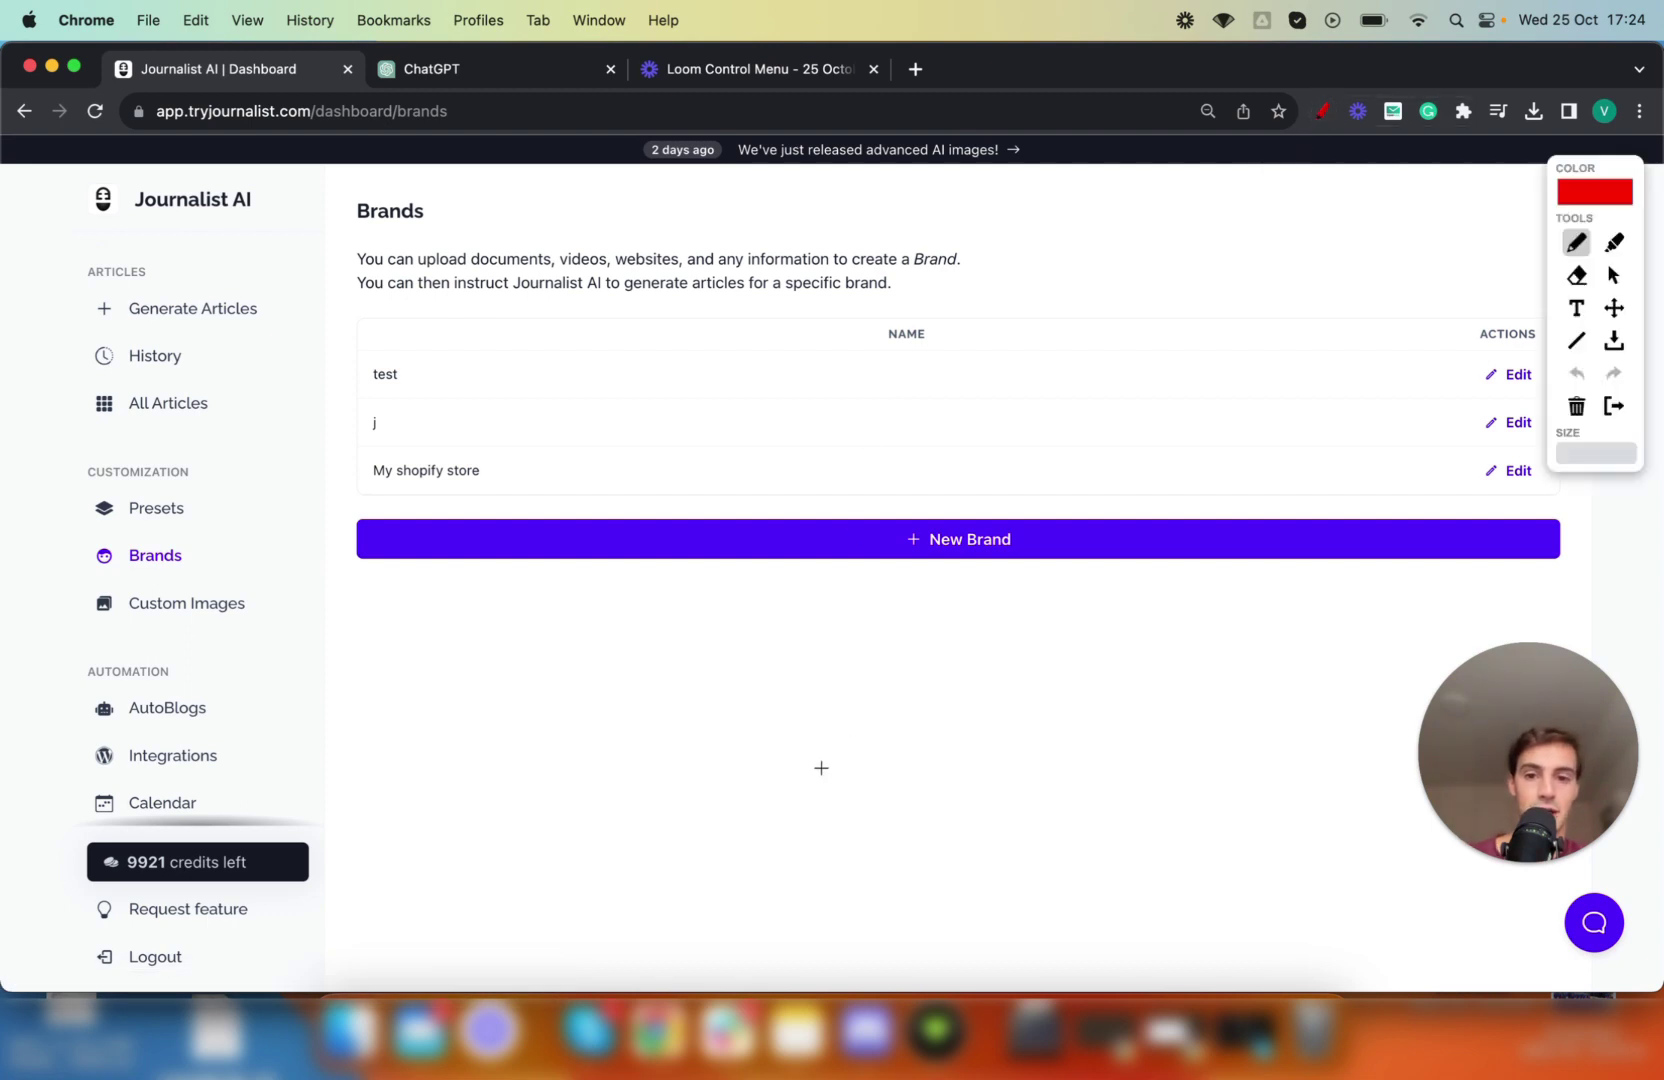
drag(823, 768, 229, 221)
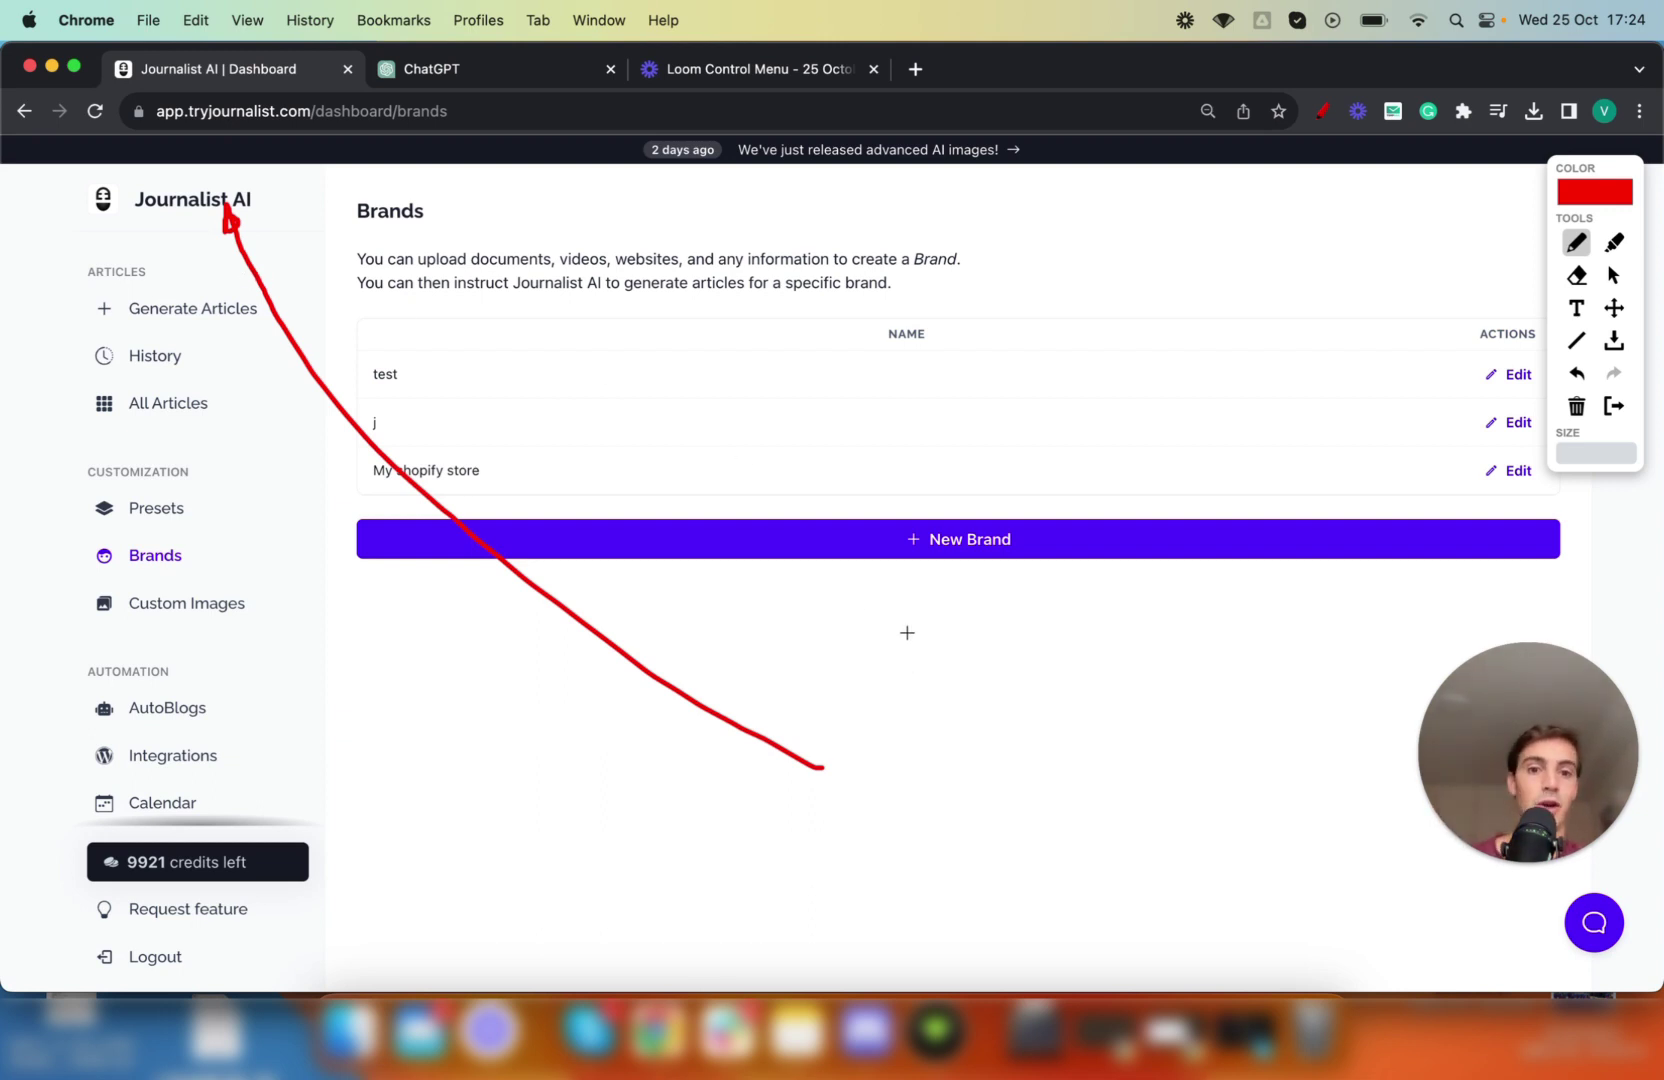
drag(933, 606, 881, 656)
mouse_move(984, 592)
mouse_down()
mouse_move(989, 661)
mouse_move(1069, 601)
mouse_up()
mouse_move(1040, 617)
mouse_down()
mouse_move(1123, 612)
mouse_move(1117, 670)
mouse_up()
mouse_move(936, 717)
mouse_down()
mouse_move(1034, 833)
mouse_move(1053, 716)
mouse_up()
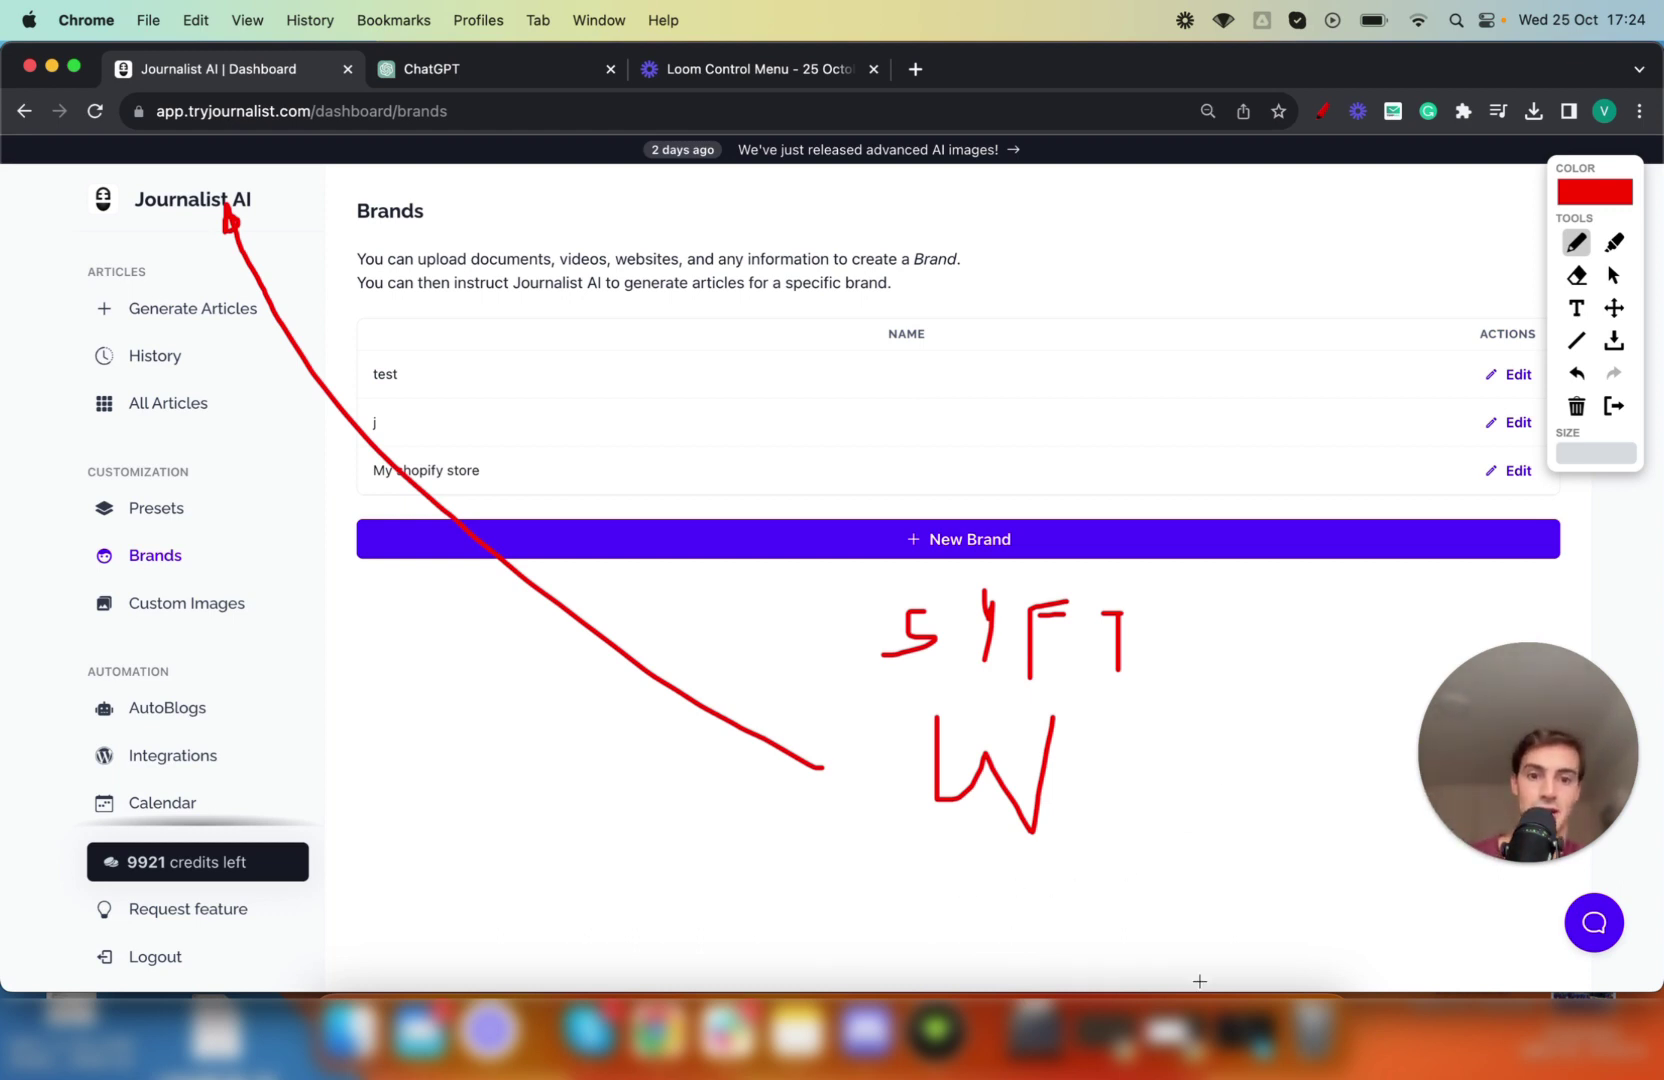
mouse_move(1141, 911)
mouse_down()
mouse_move(1262, 744)
mouse_move(846, 733)
mouse_move(1031, 872)
mouse_up()
mouse_move(1336, 627)
mouse_down()
mouse_move(1378, 560)
mouse_move(1420, 605)
mouse_move(1288, 579)
mouse_up()
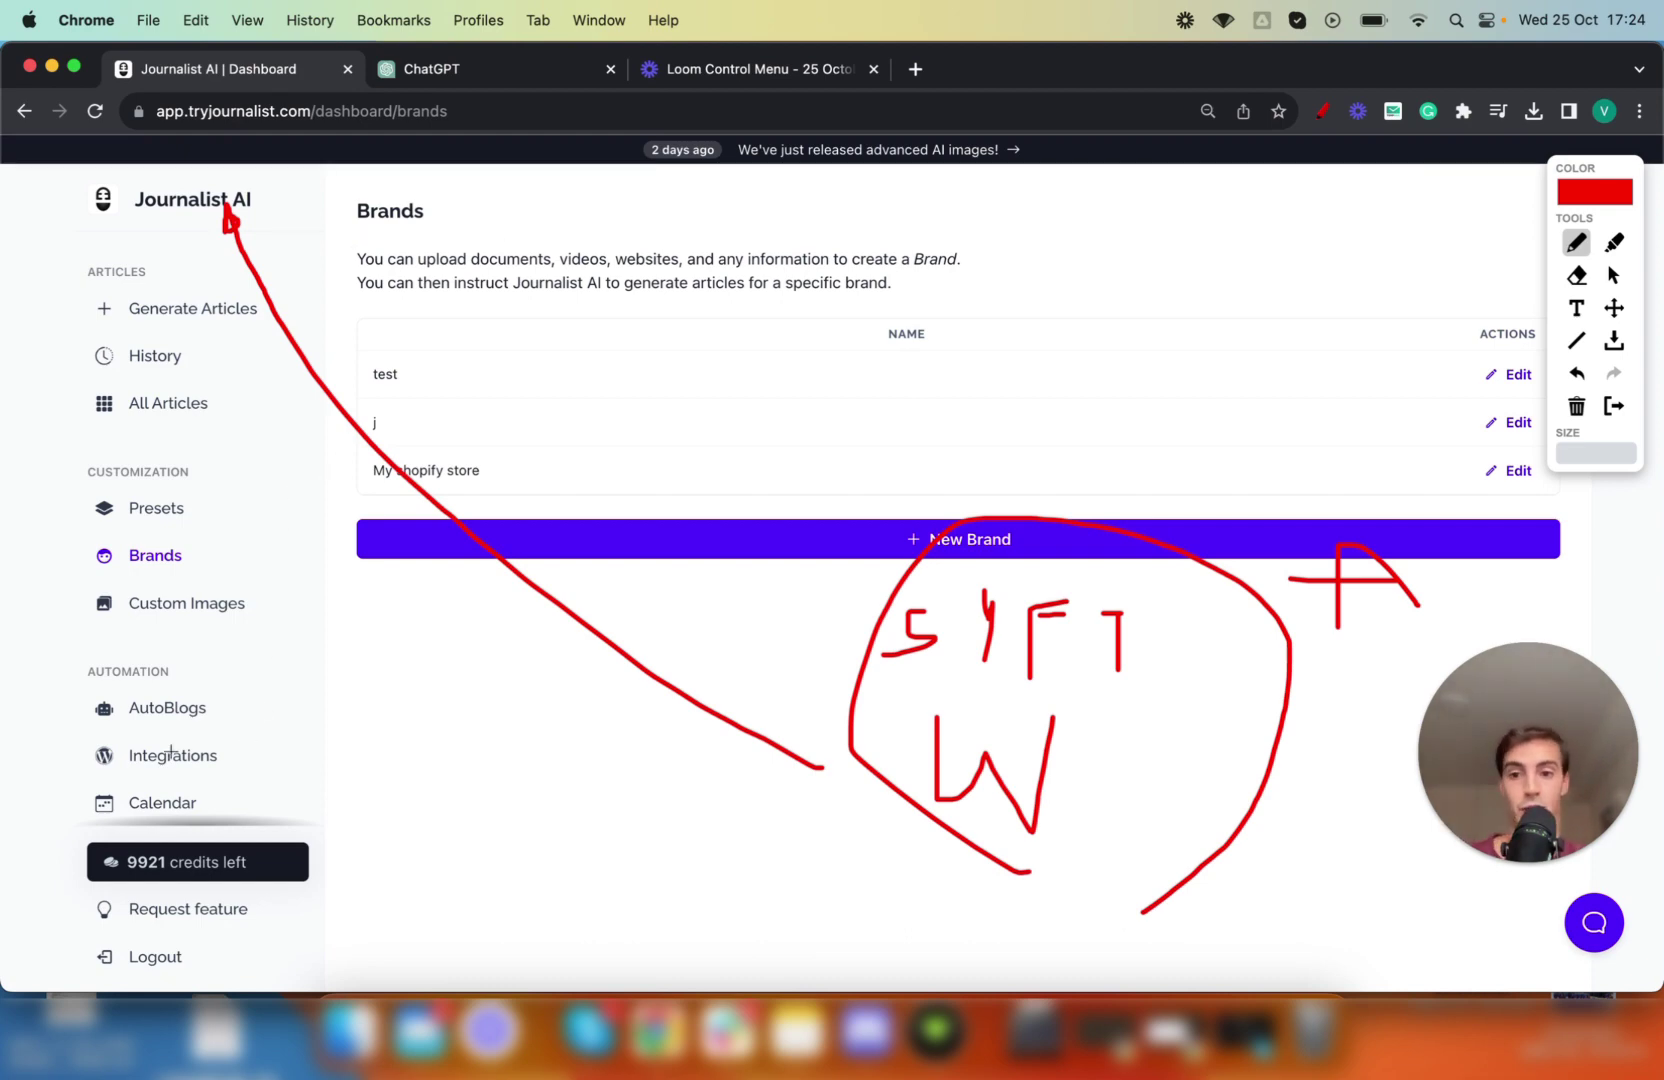
drag(116, 729, 226, 729)
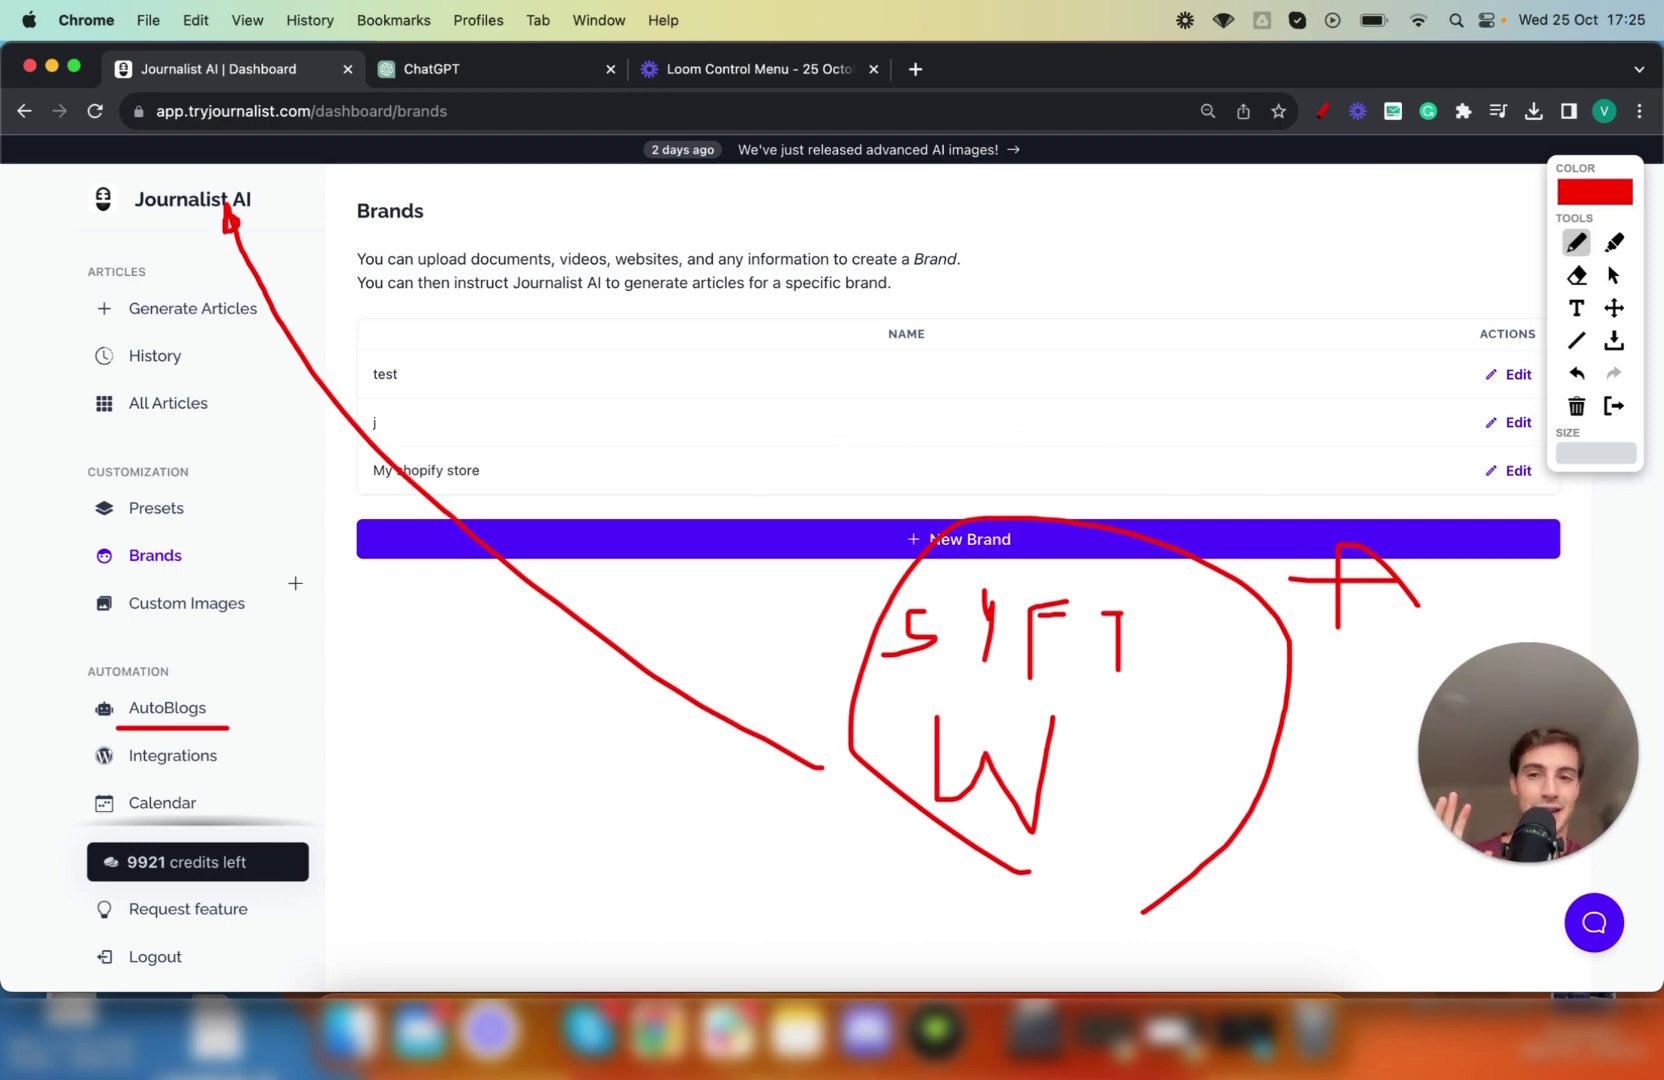
drag(296, 582, 204, 562)
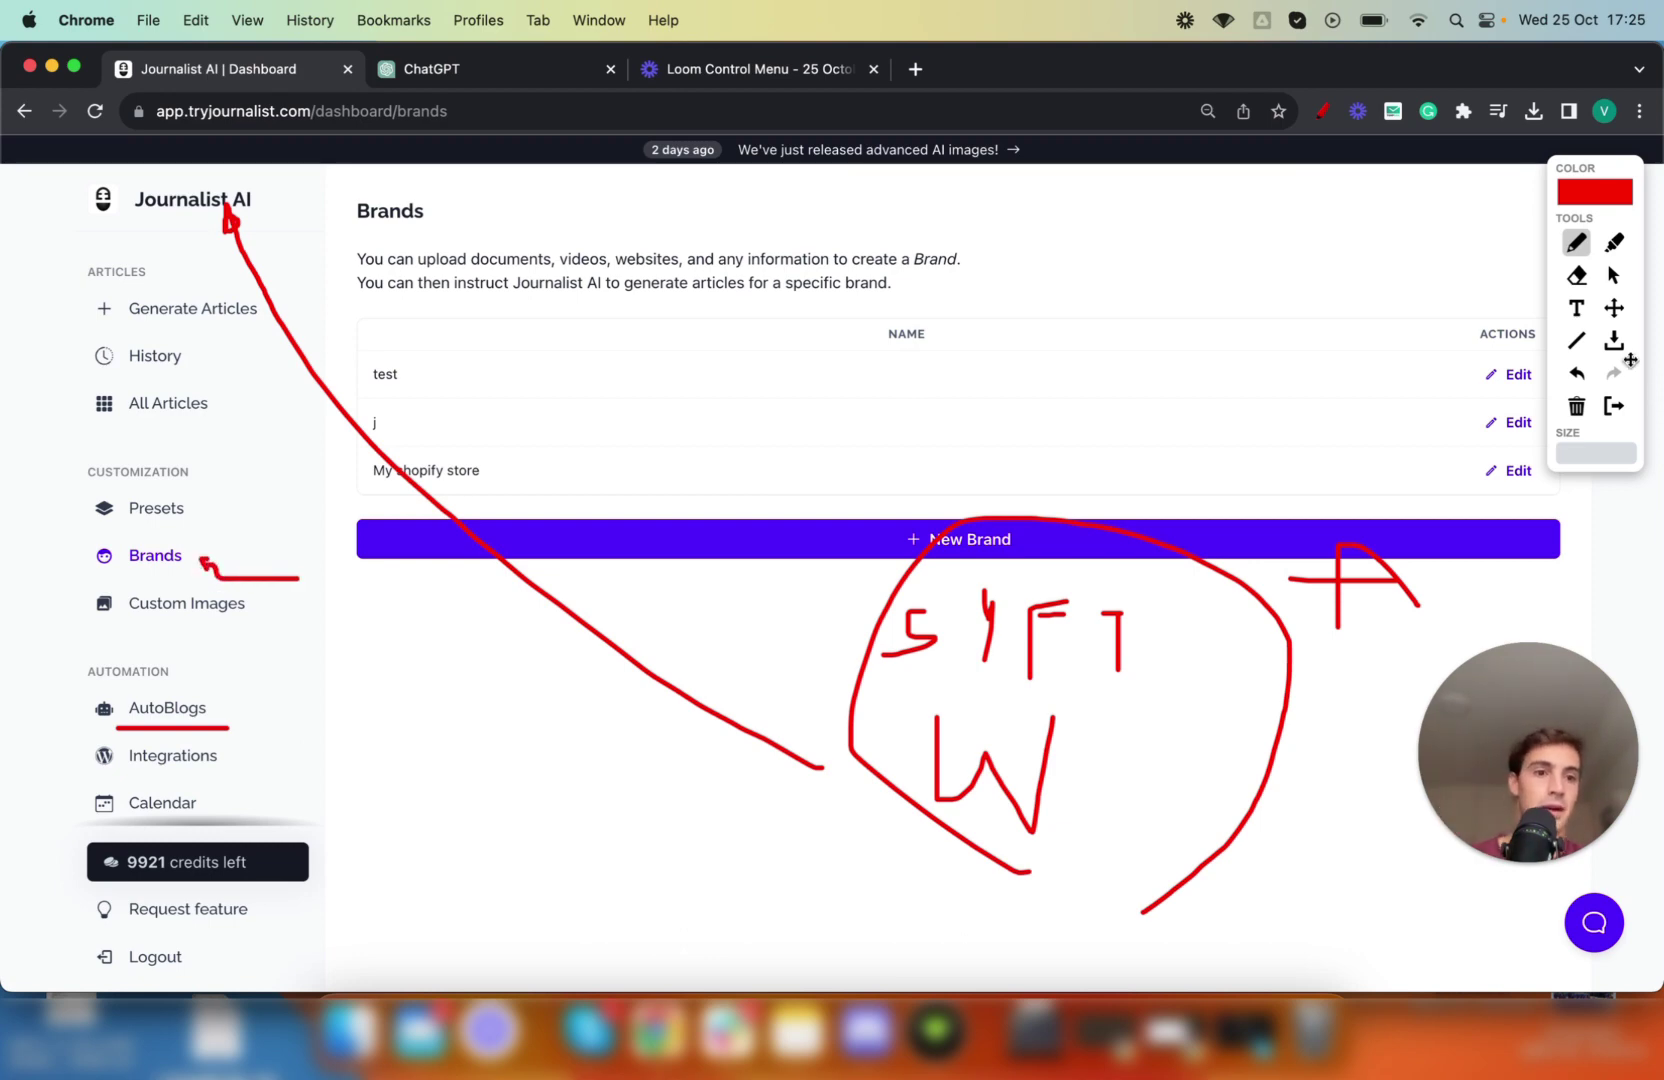
click(1613, 406)
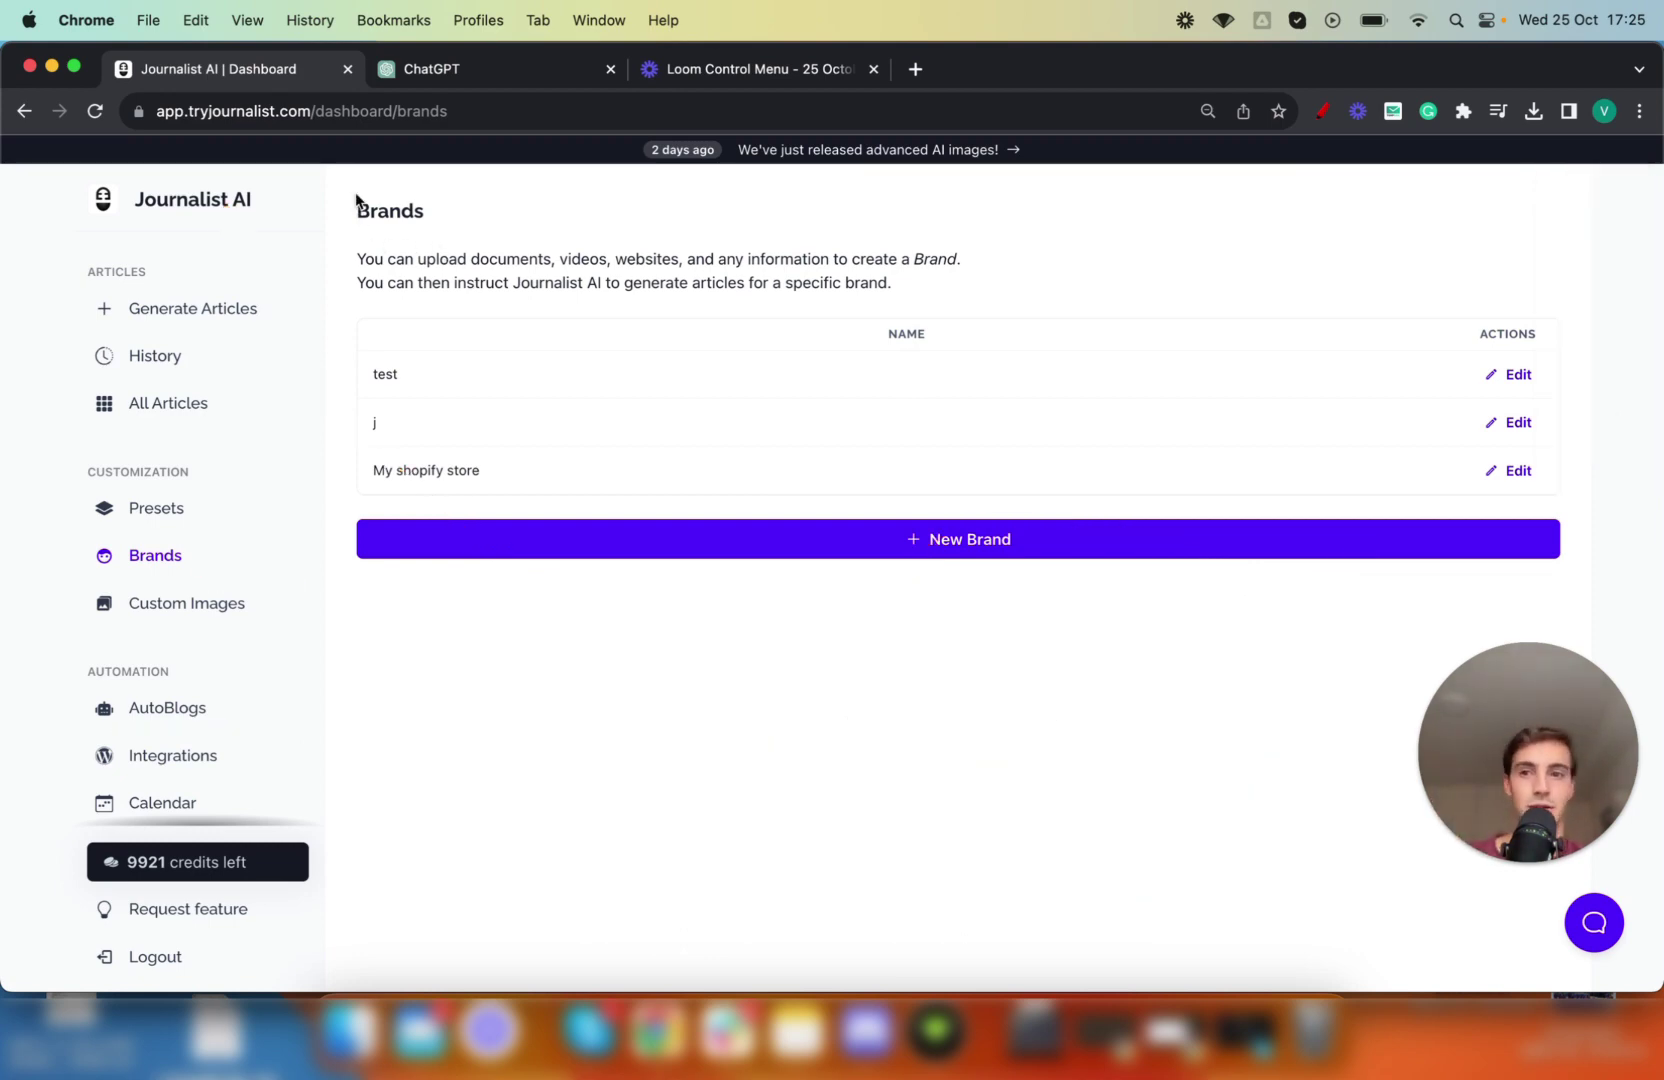
Flip to ChatGPT and back, then open the Autoblogs page.
click(443, 78)
click(266, 74)
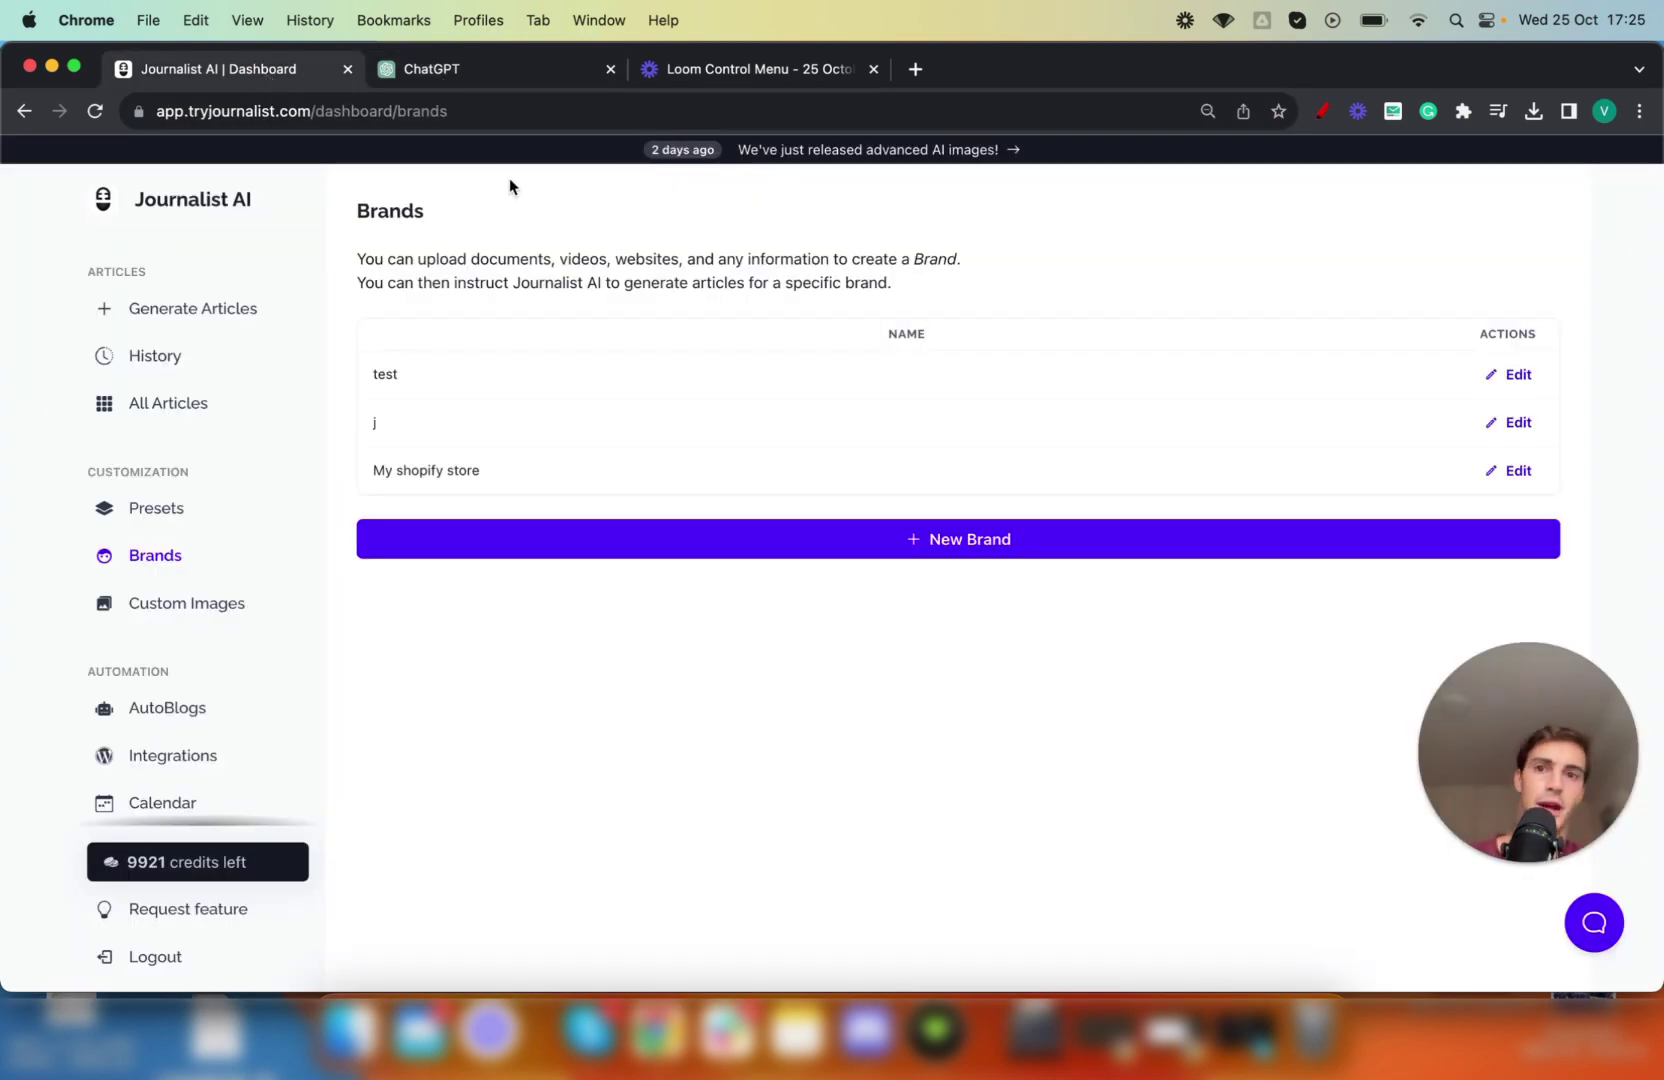
click(213, 722)
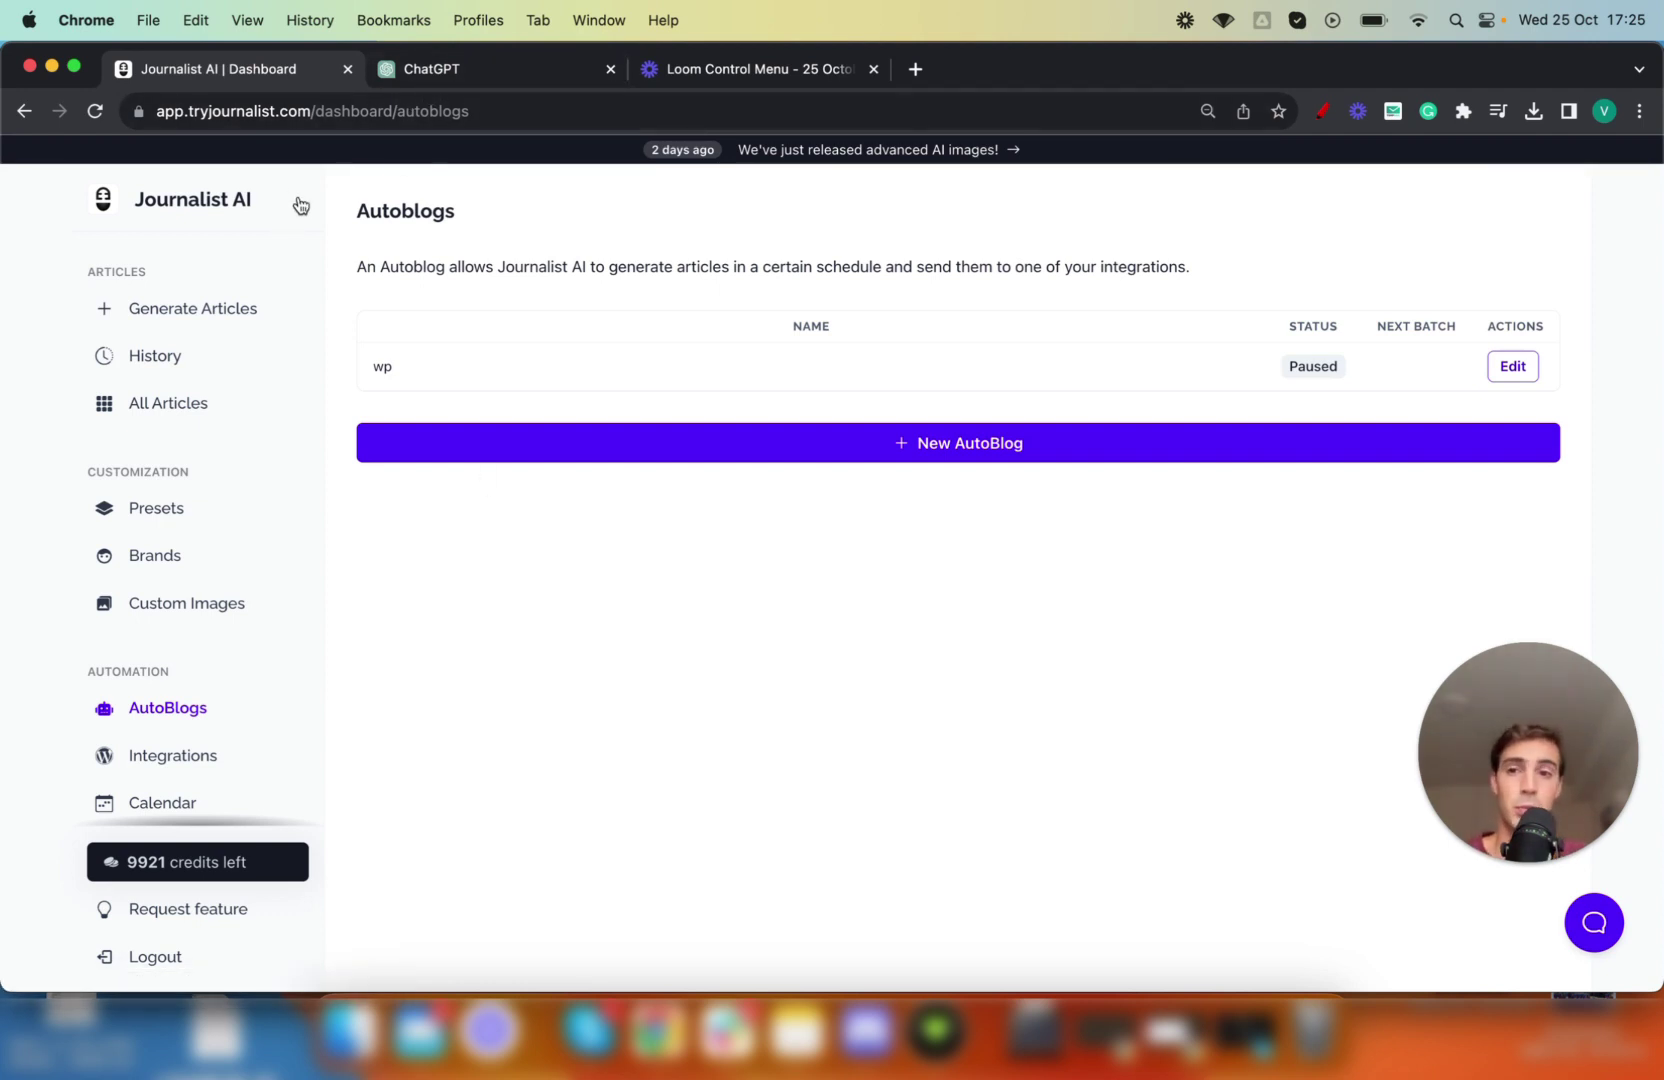
double_click(247, 111)
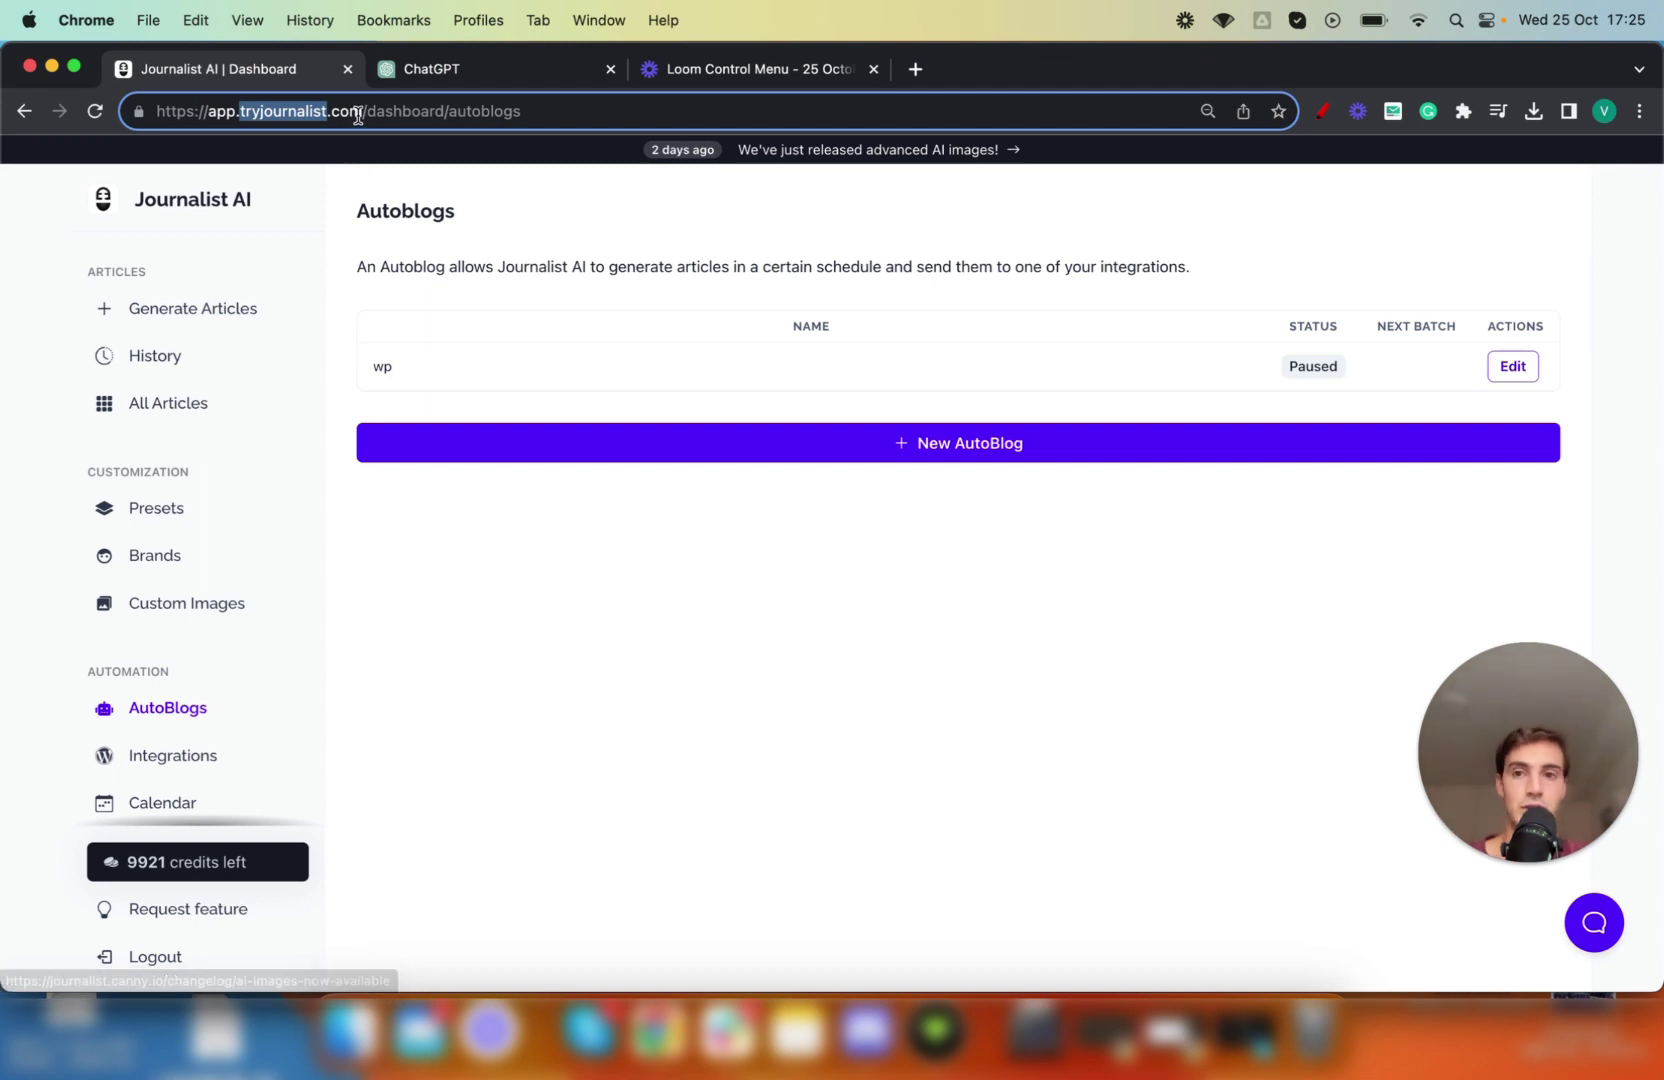
drag(364, 111, 240, 111)
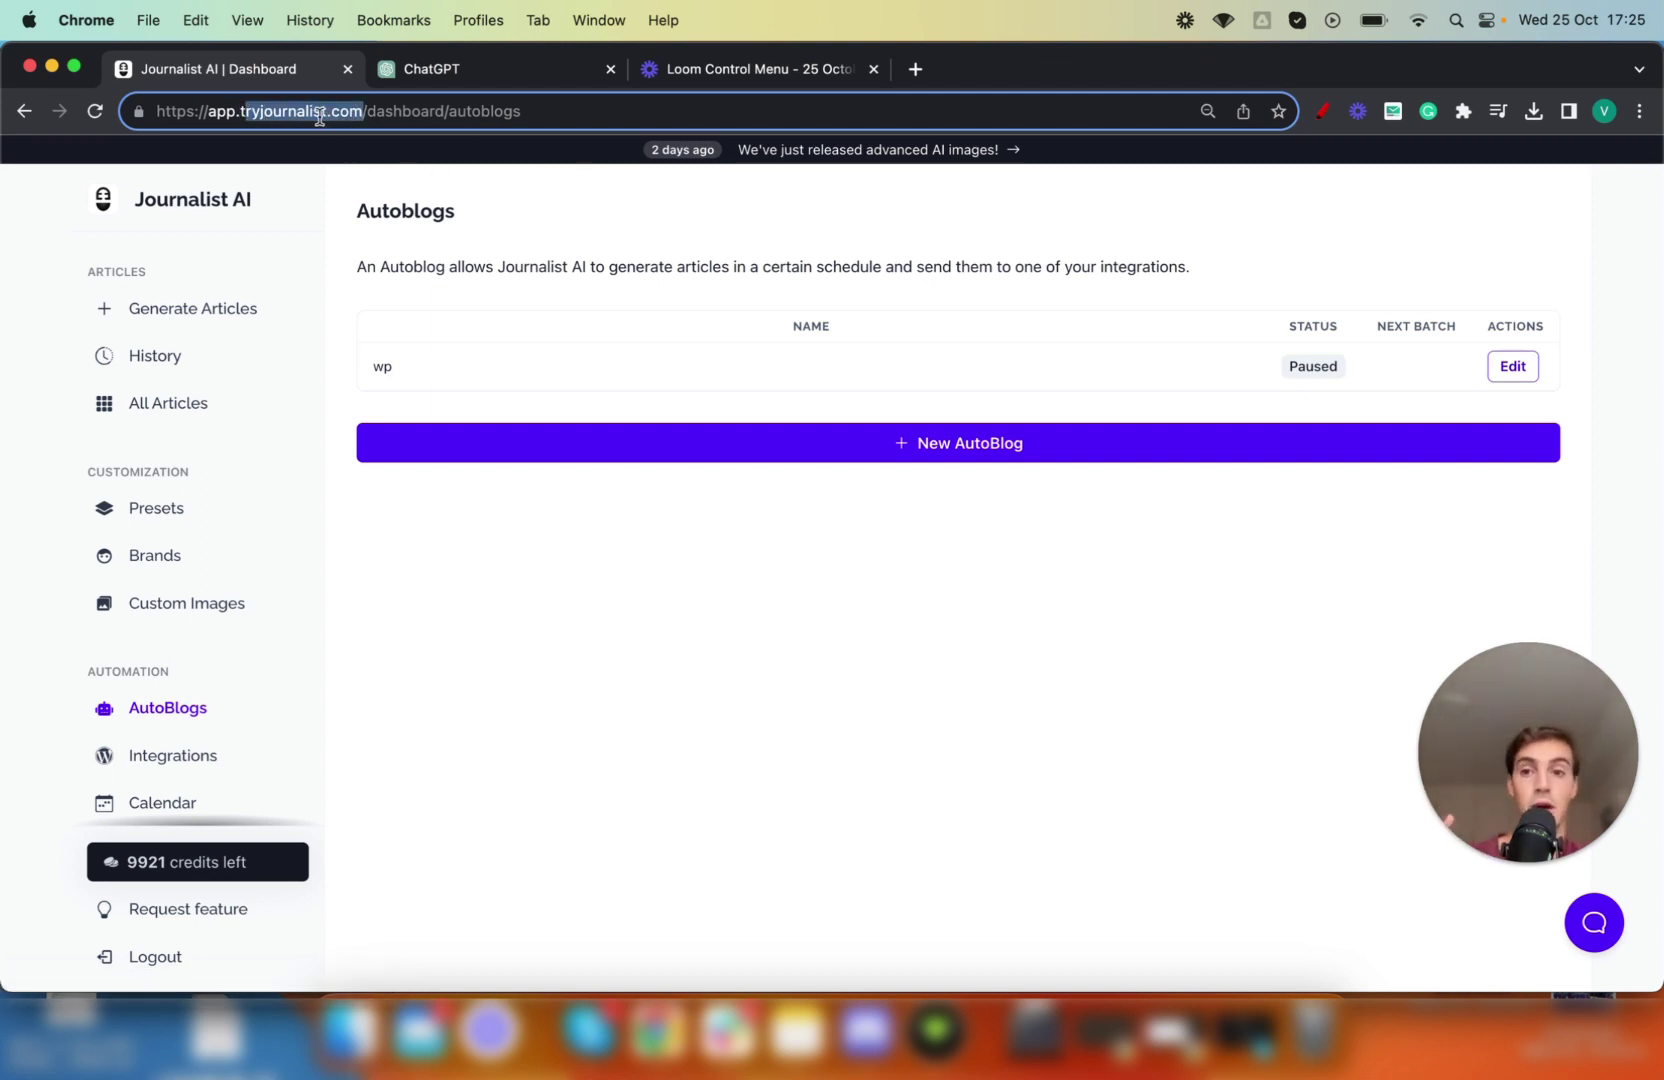
drag(328, 111, 247, 115)
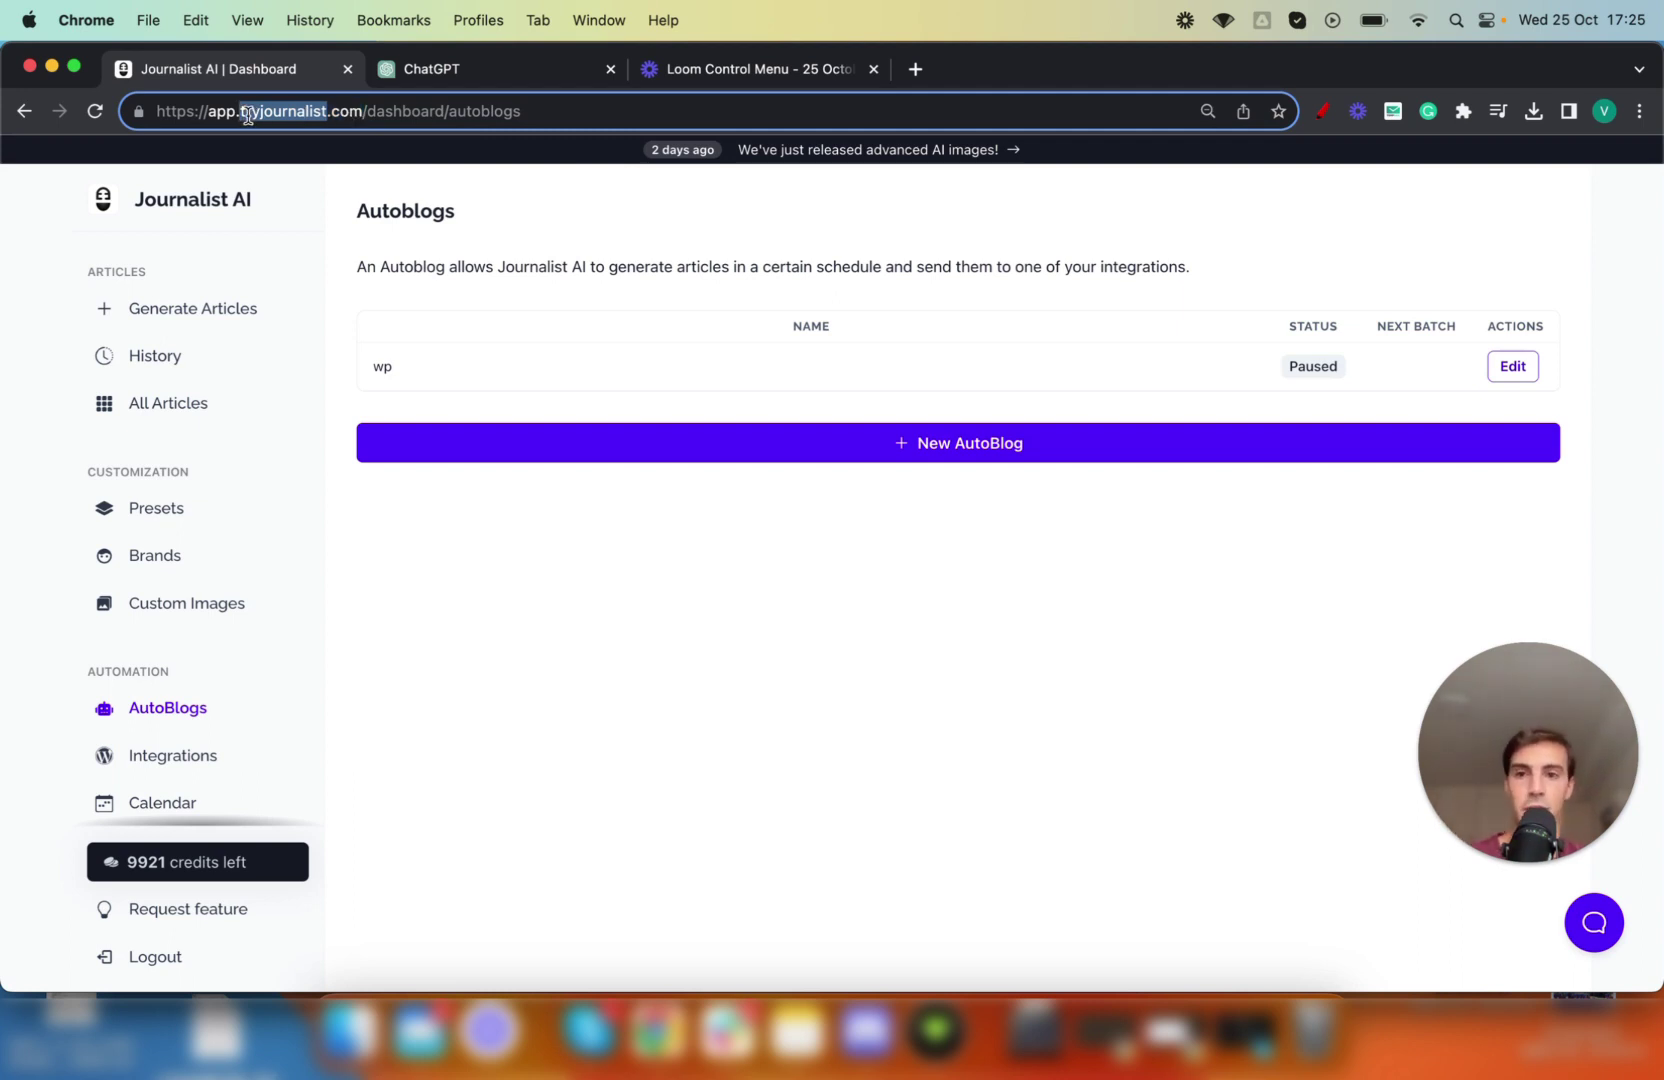
key(Left)
key(BackSpace)
key(BackSpace)
key(BackSpace)
key(BackSpace)
key(BackSpace)
key(BackSpace)
key(BackSpace)
drag(298, 113, 604, 112)
key(BackSpace)
Load tryjournalist.com, jump to Pricing, and highlight the AutoBlog $39 / month plan.
key(Return)
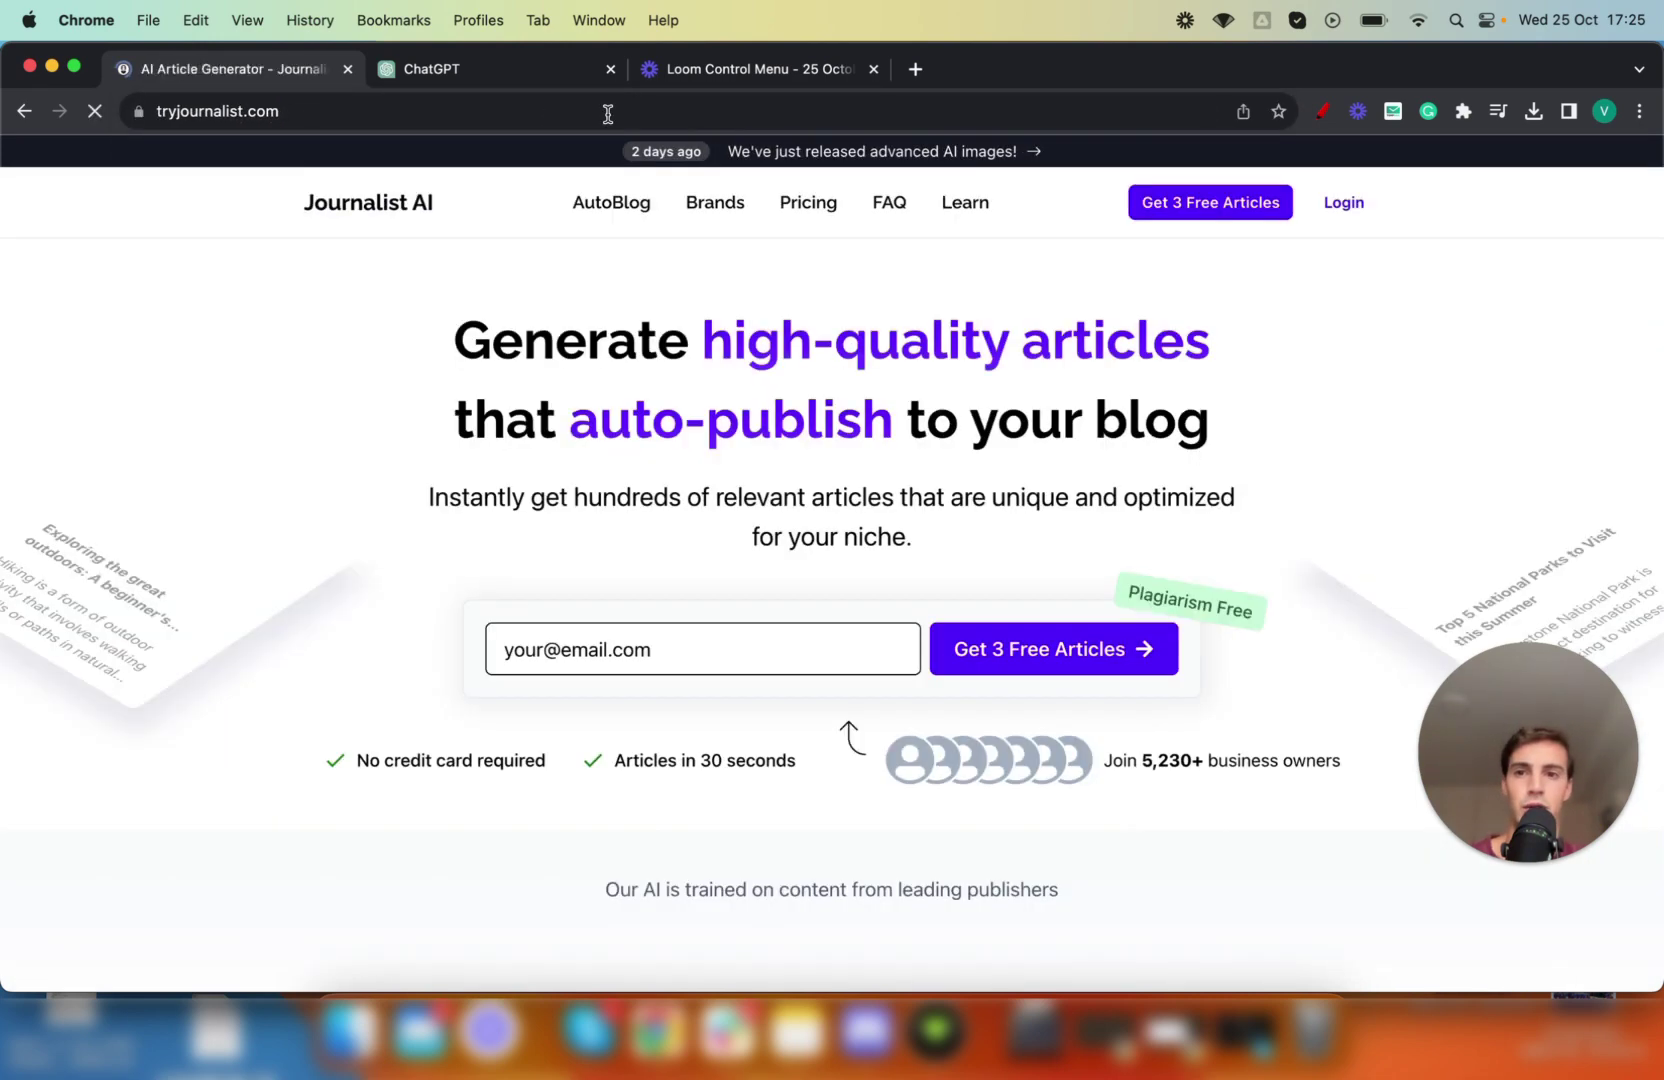
click(884, 202)
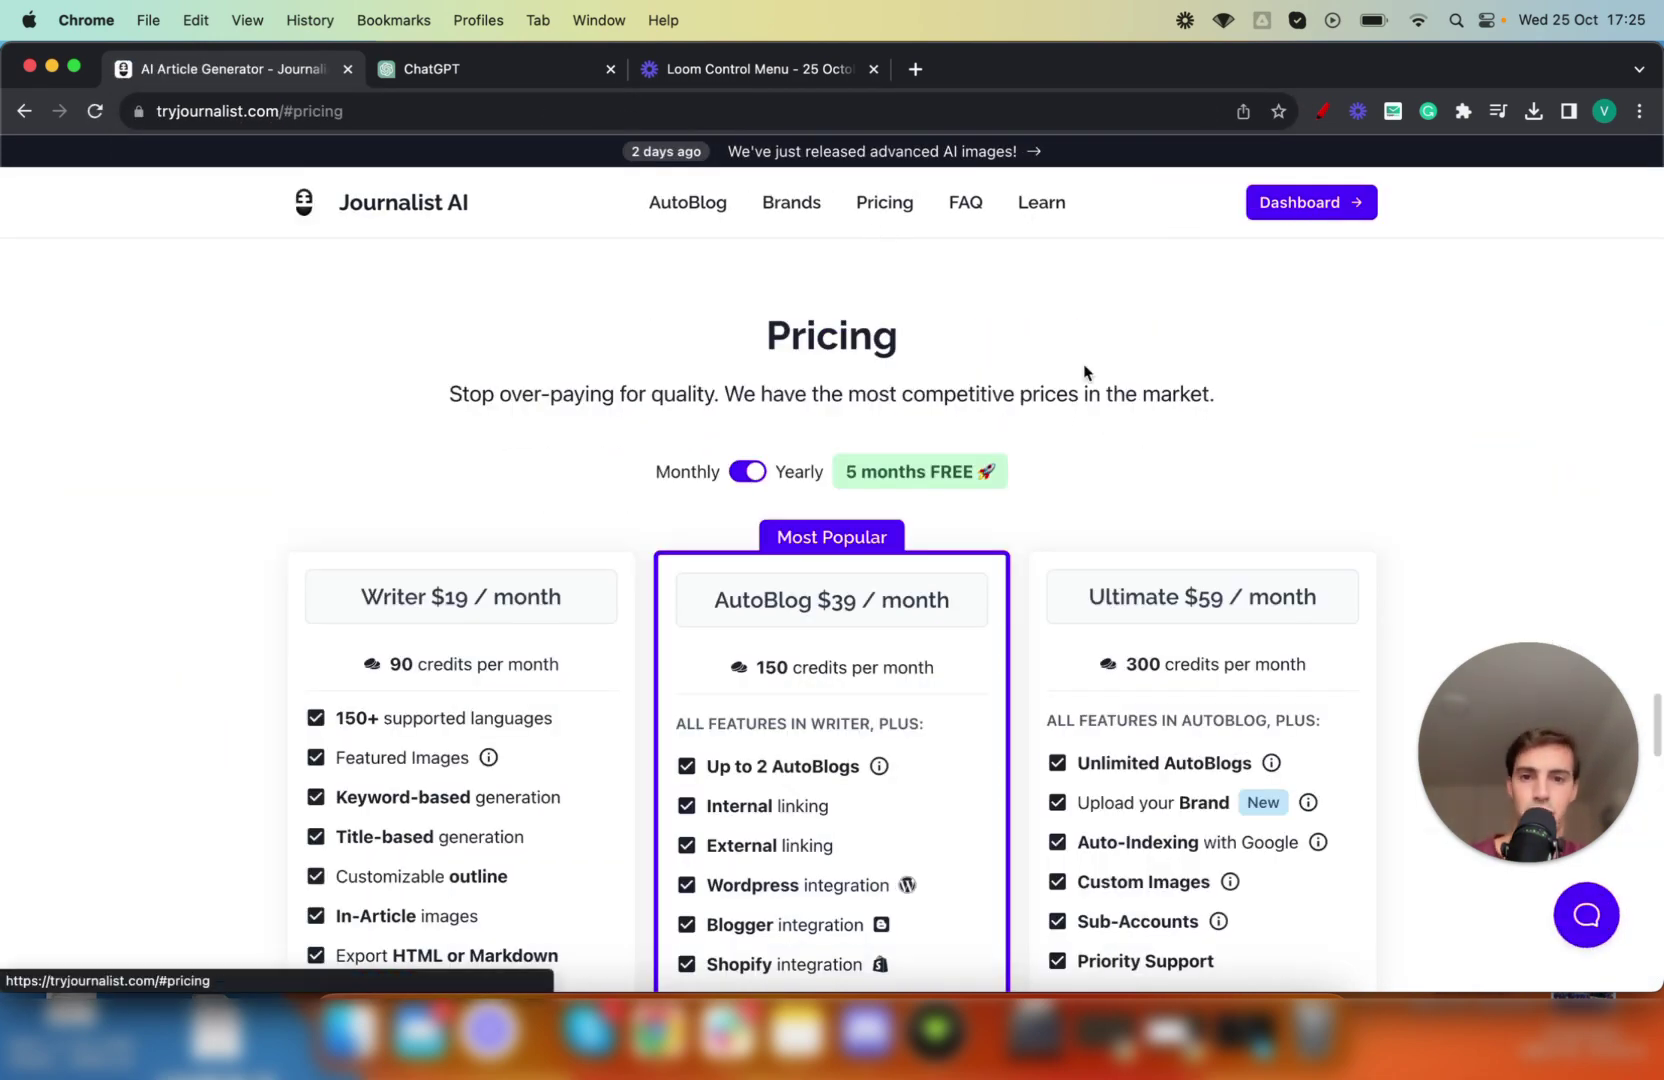
scroll(1148, 427, down, 1)
scroll(1148, 427, down, 1)
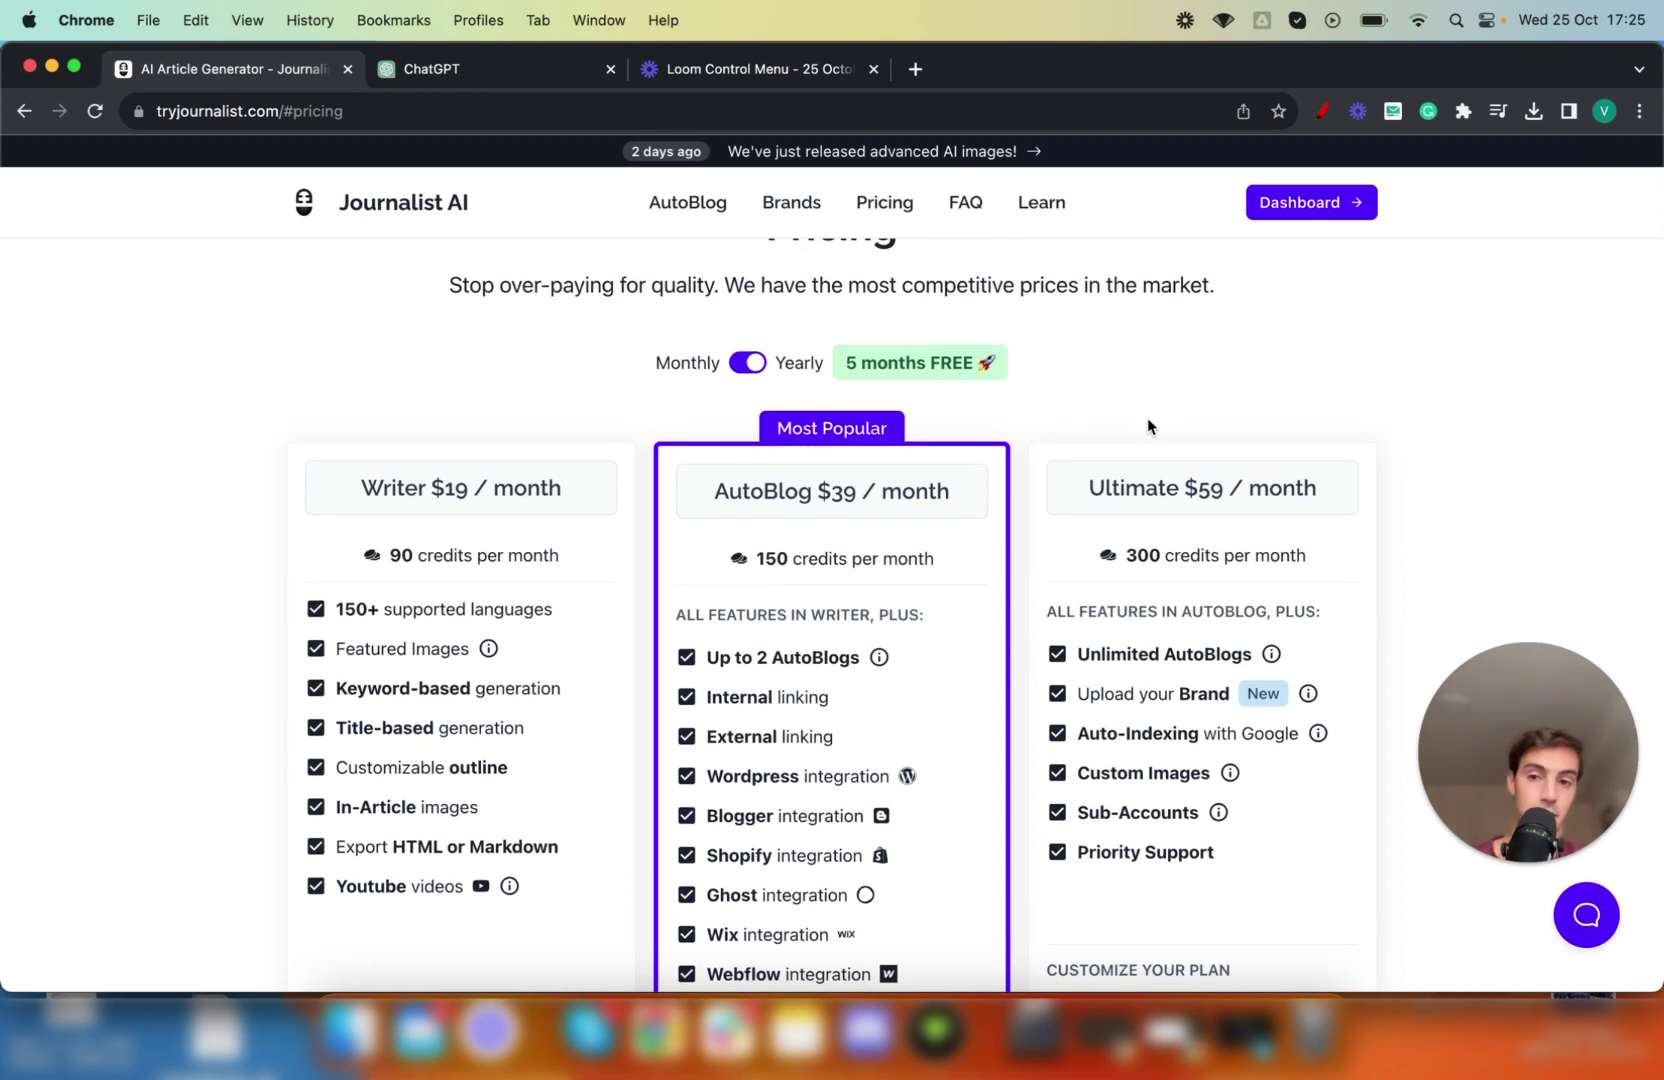
scroll(1058, 425, down, 1)
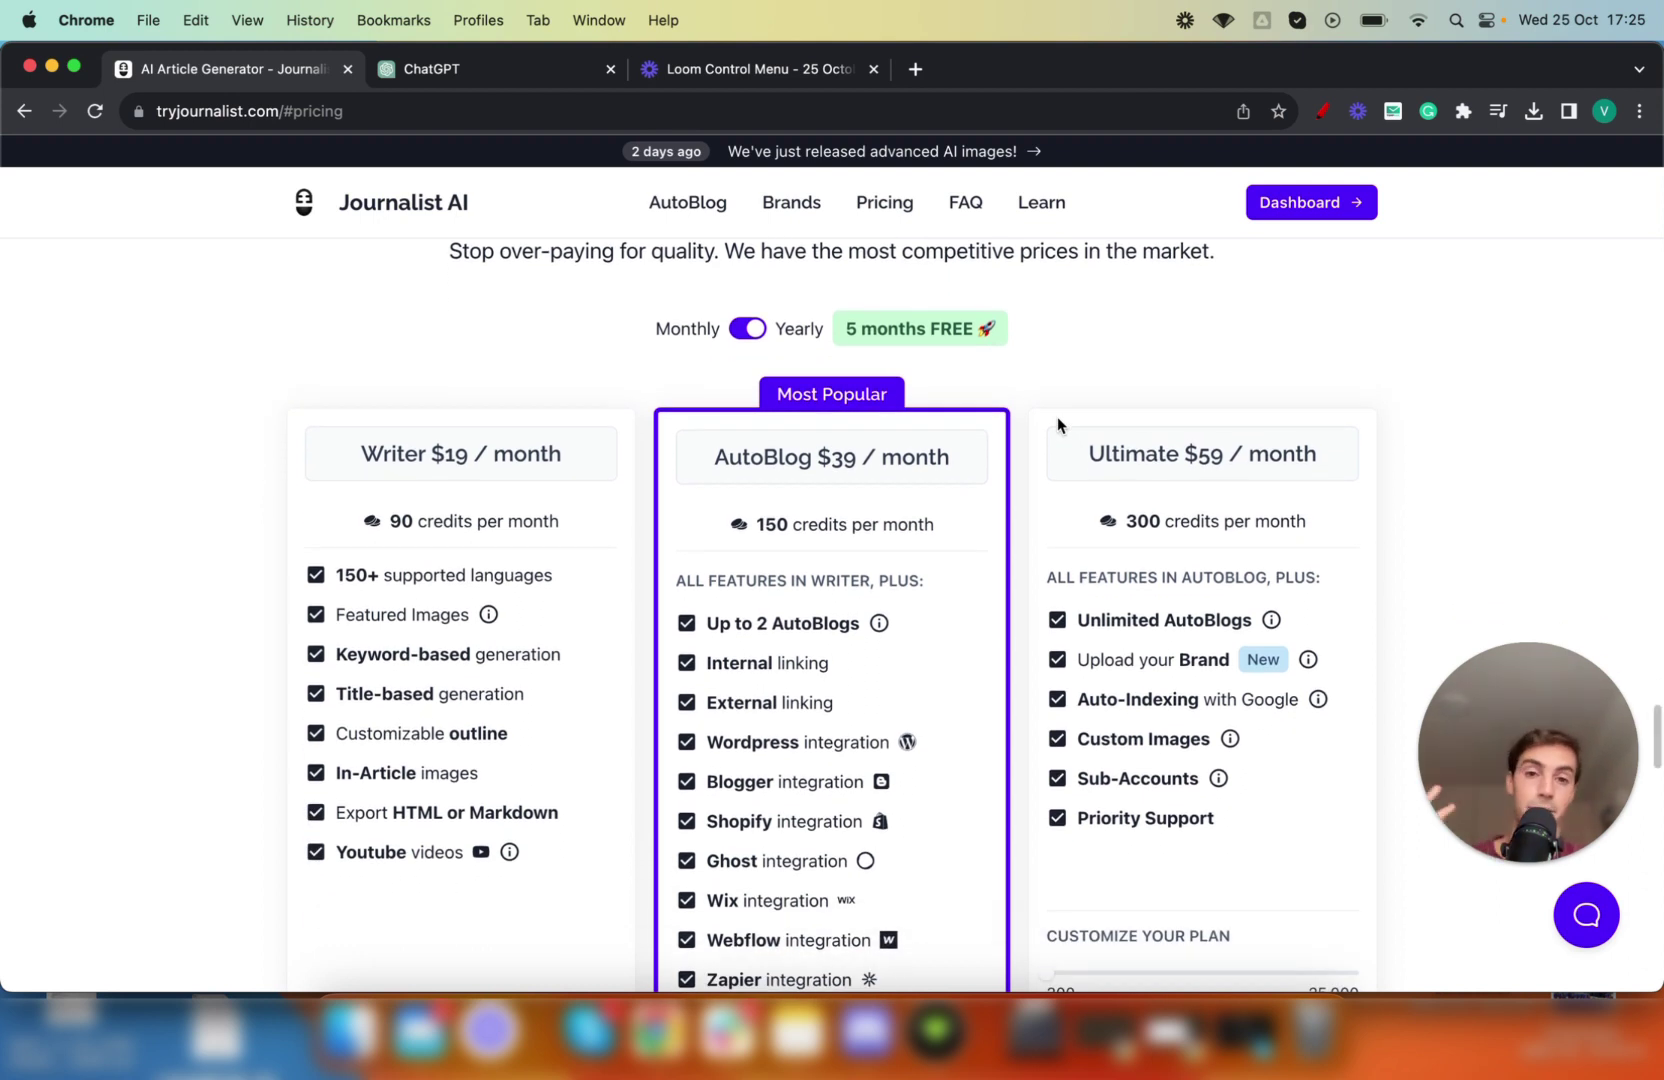
drag(842, 328, 1083, 334)
click(1082, 334)
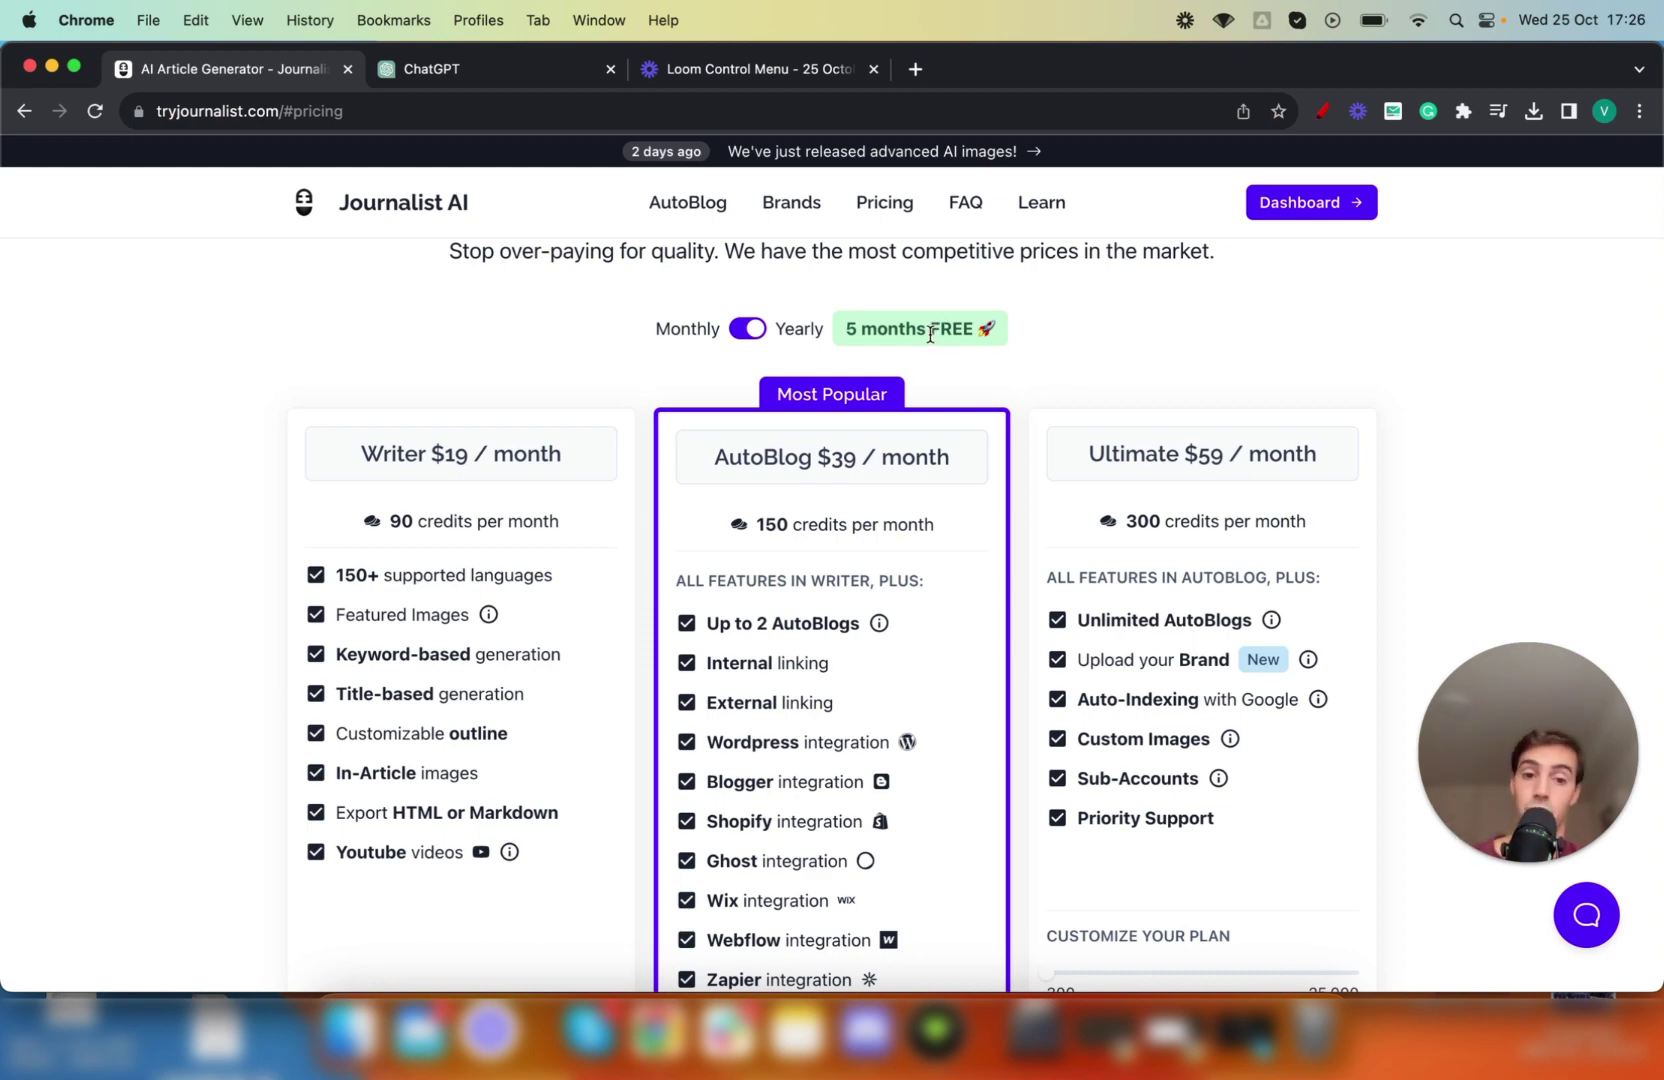
scroll(930, 338, down, 1)
scroll(930, 338, down, 1)
scroll(1032, 439, down, 1)
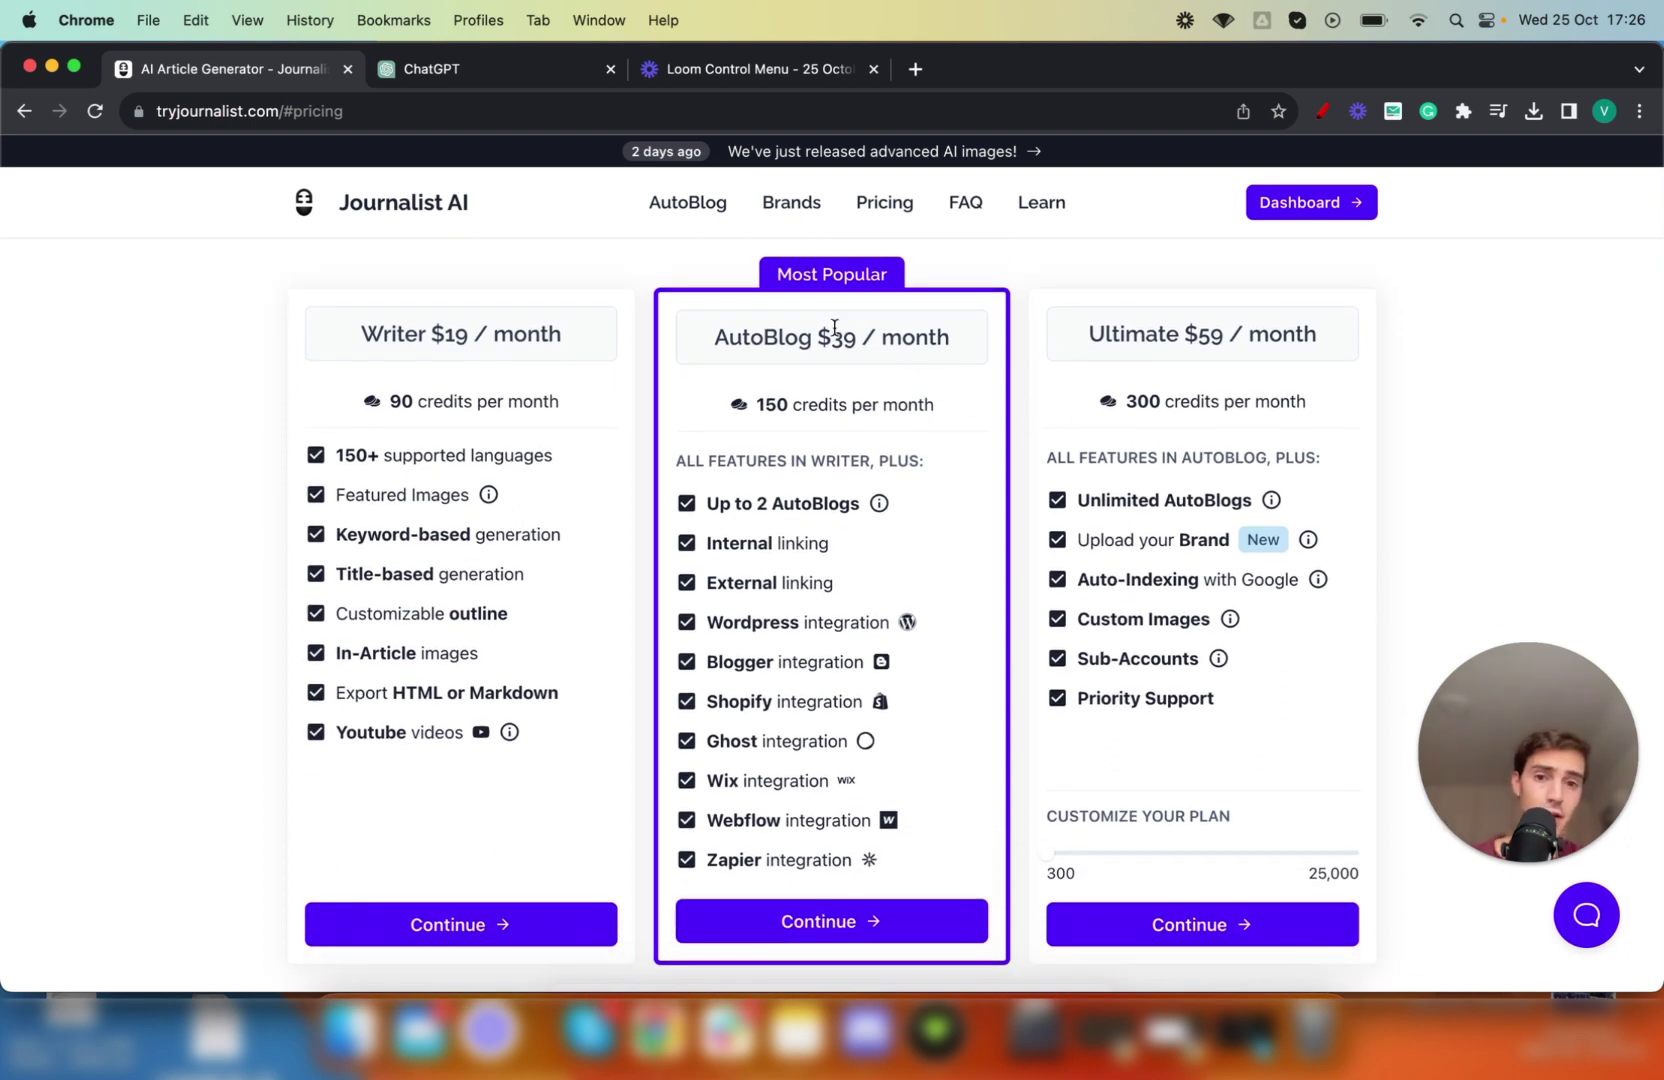
drag(703, 338, 914, 333)
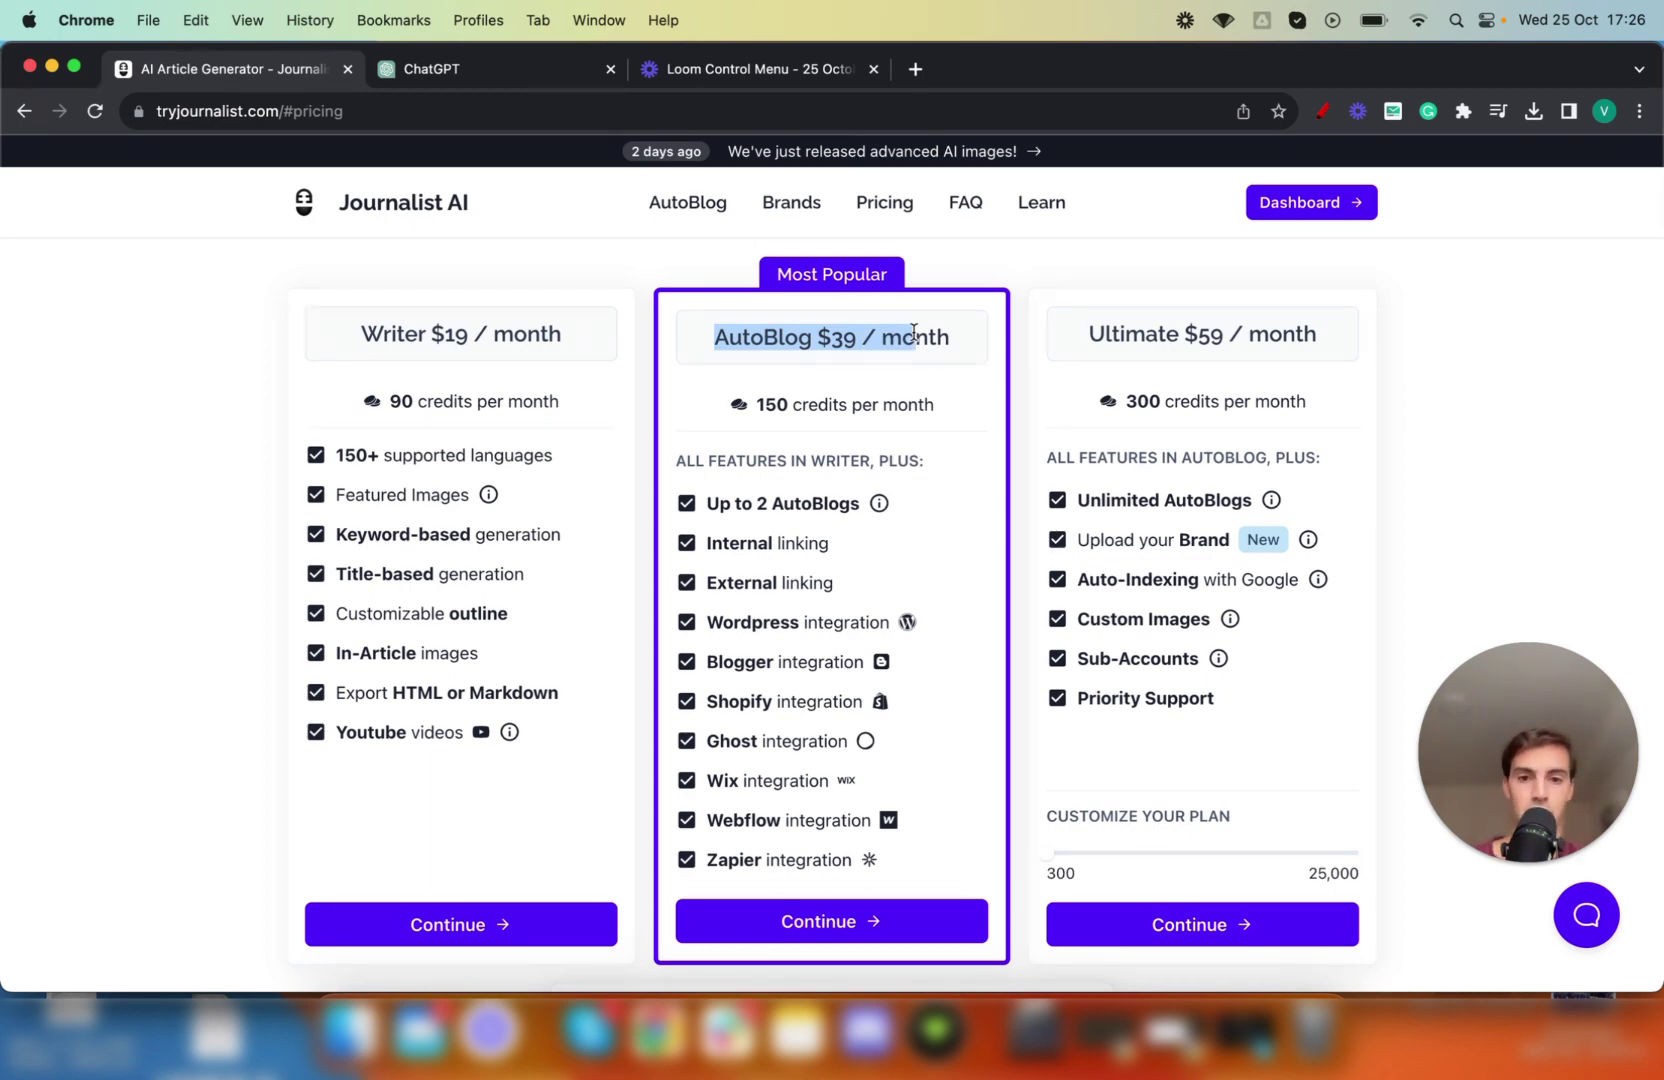
scroll(914, 333, down, 1)
drag(940, 803, 816, 478)
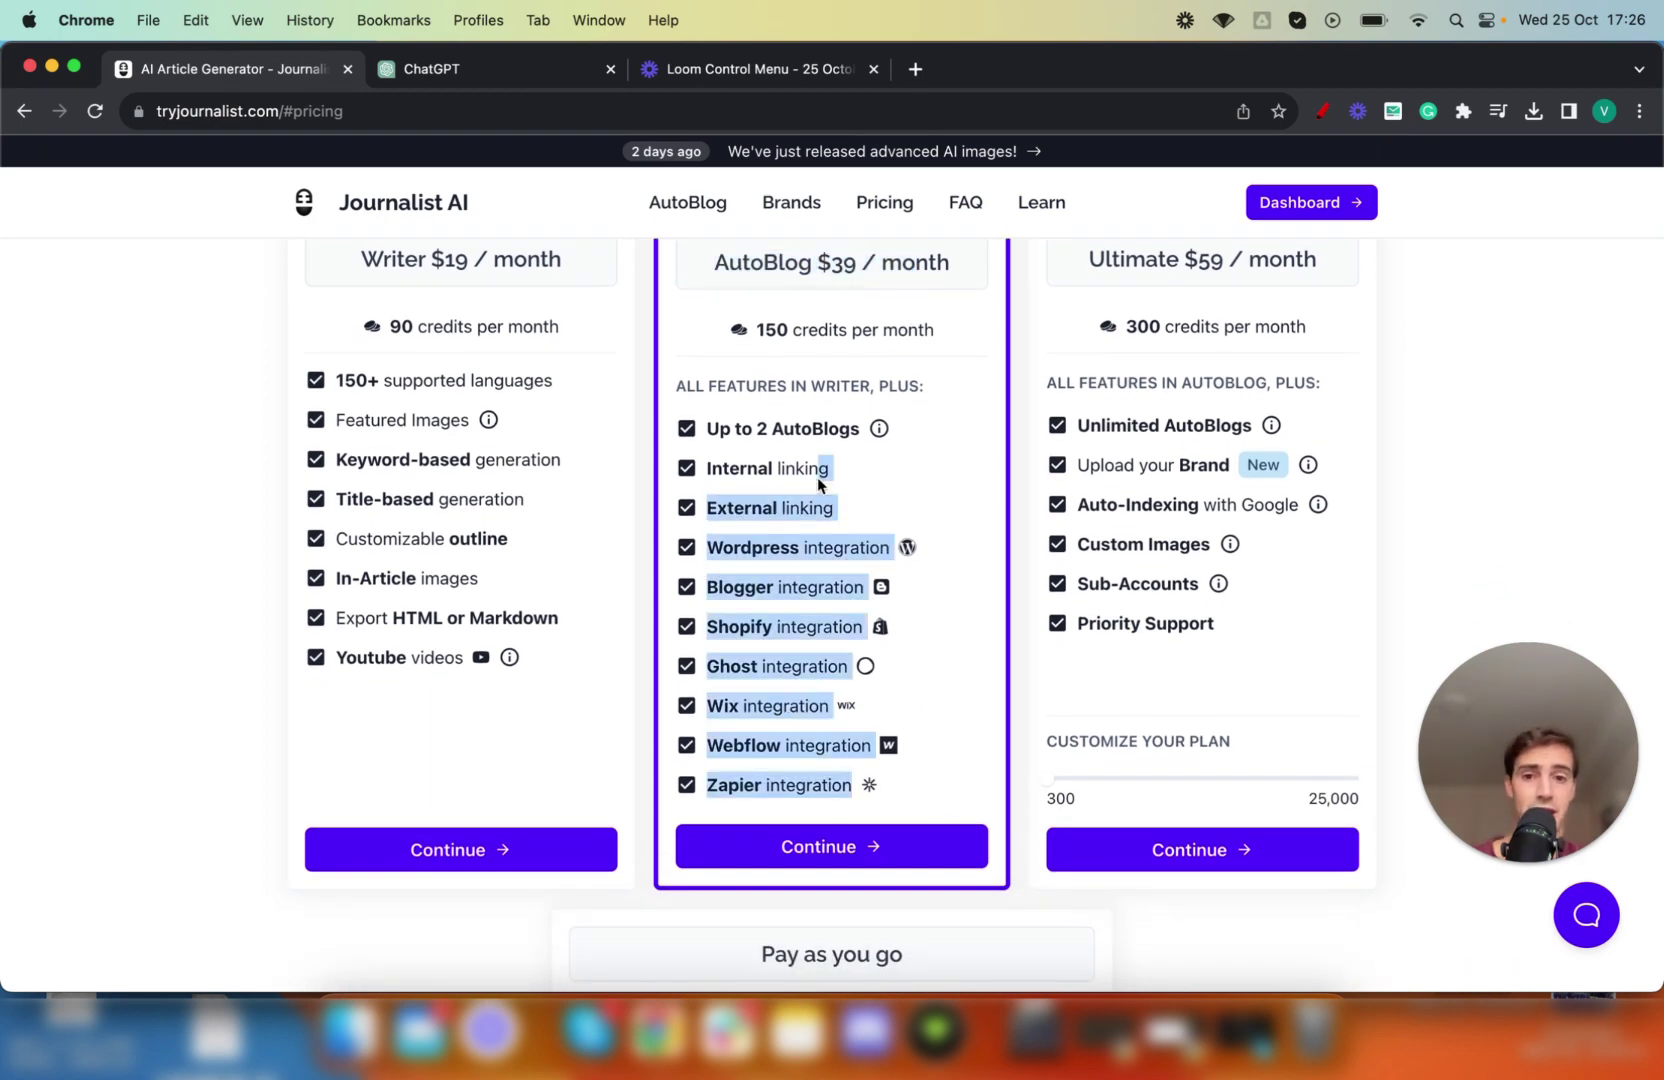
Clear the highlight, then flip to ChatGPT and back to the pricing page.
click(1404, 471)
scroll(775, 314, up, 1)
click(526, 72)
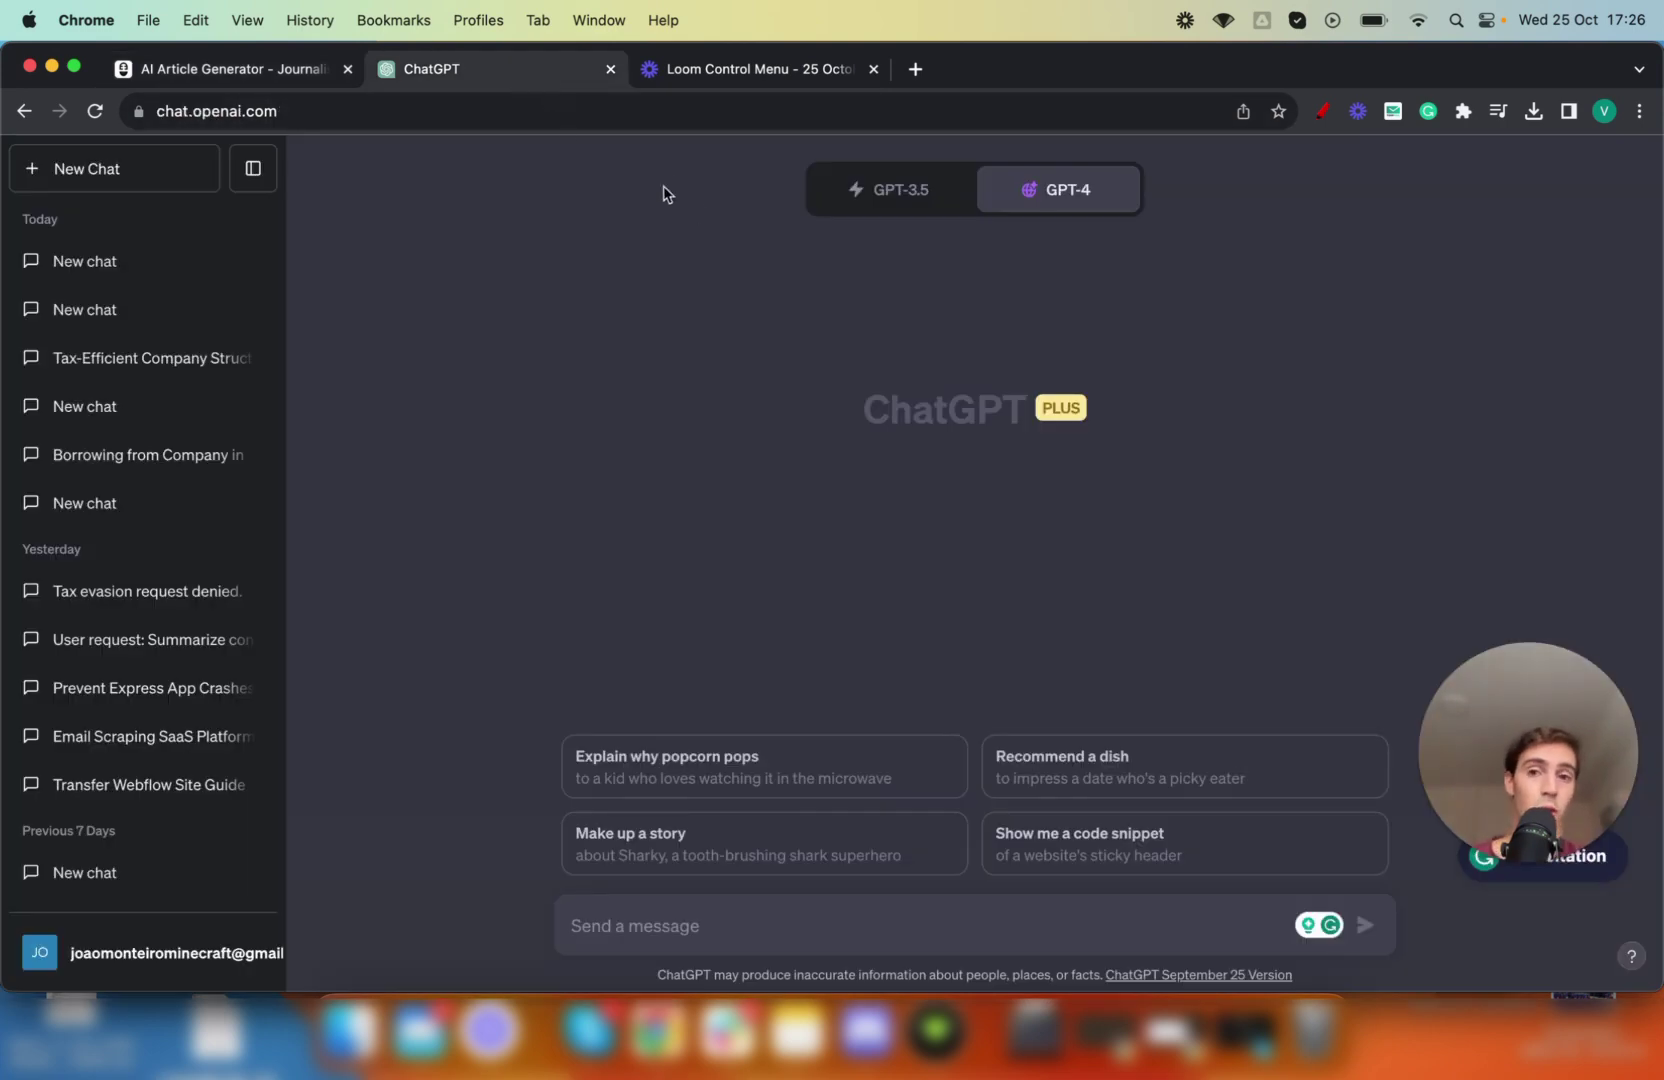
click(290, 75)
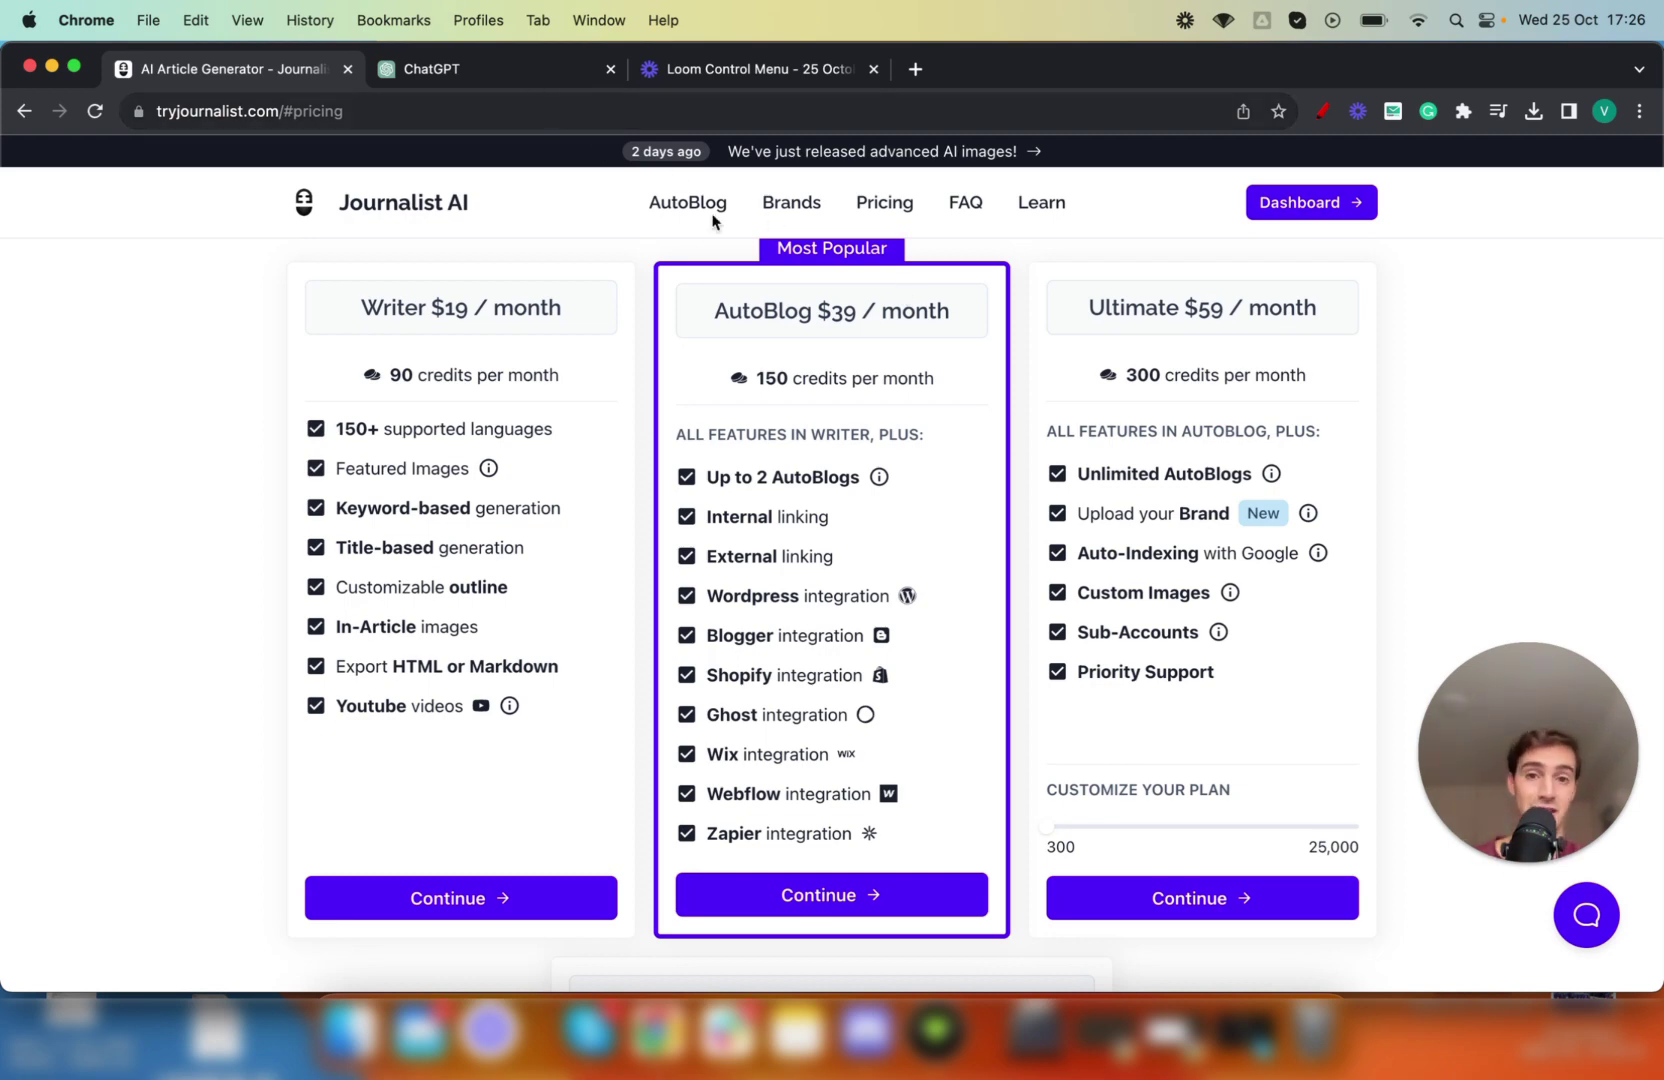
scroll(1339, 398, up, 1)
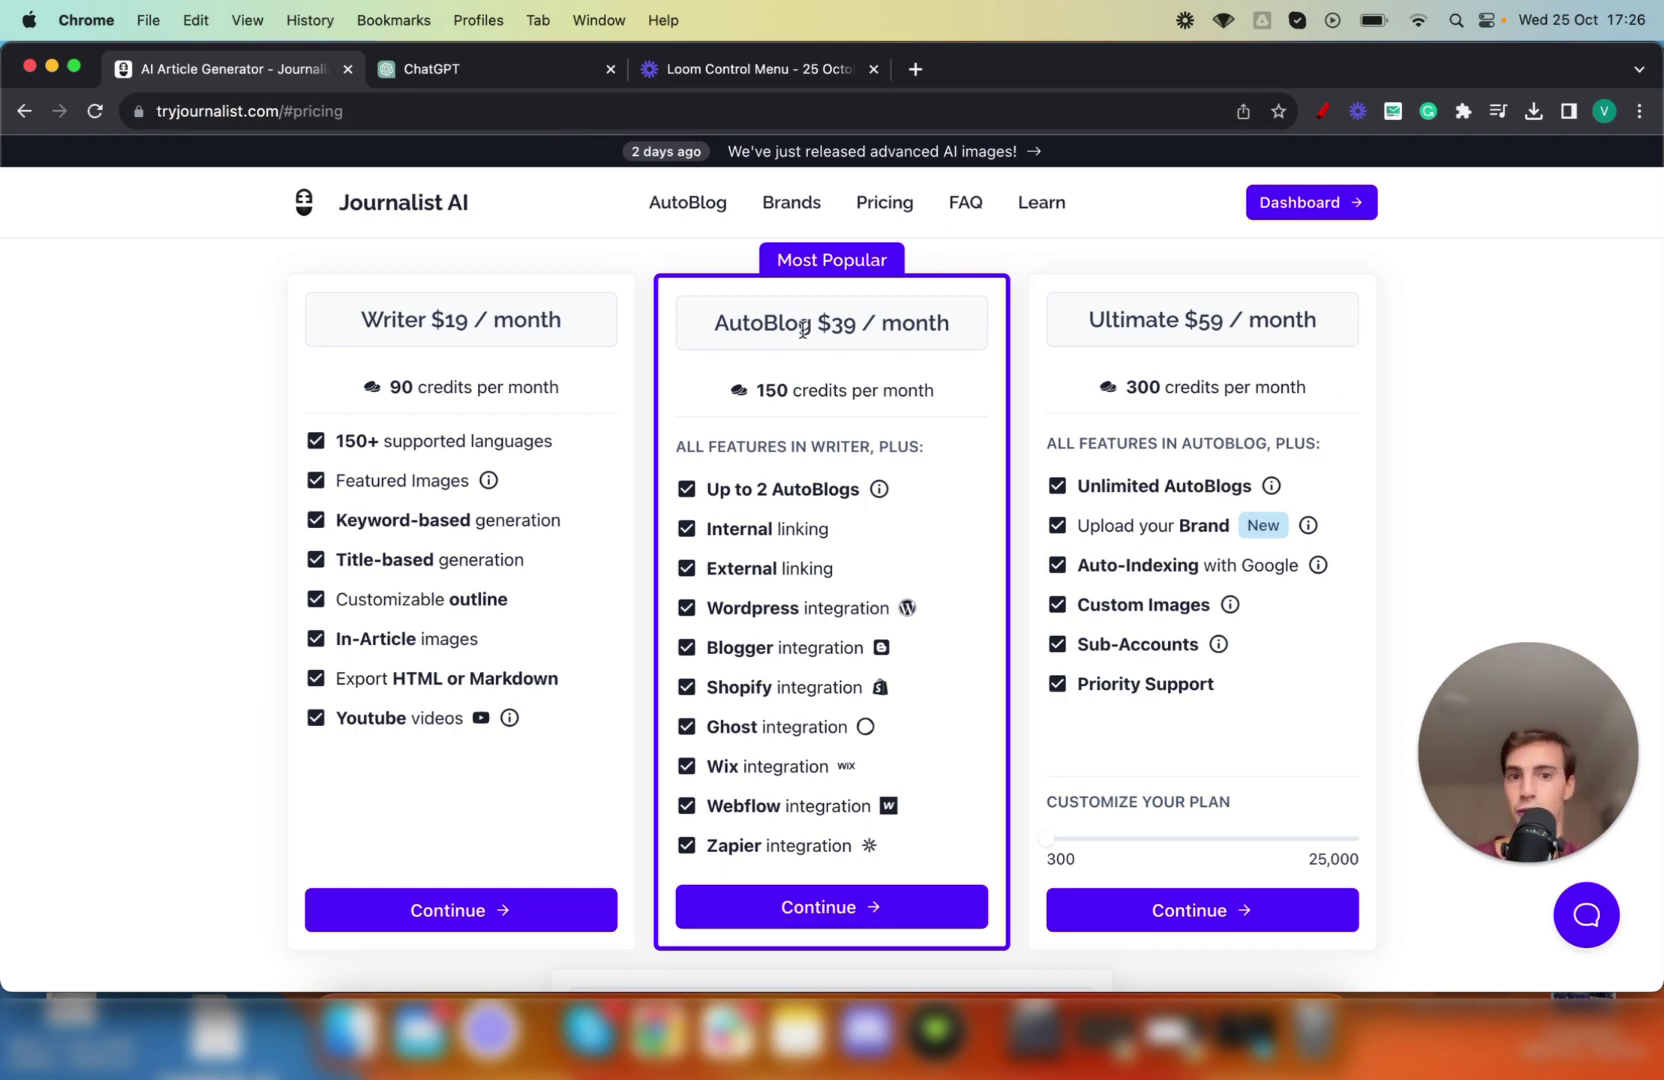
scroll(803, 328, up, 2)
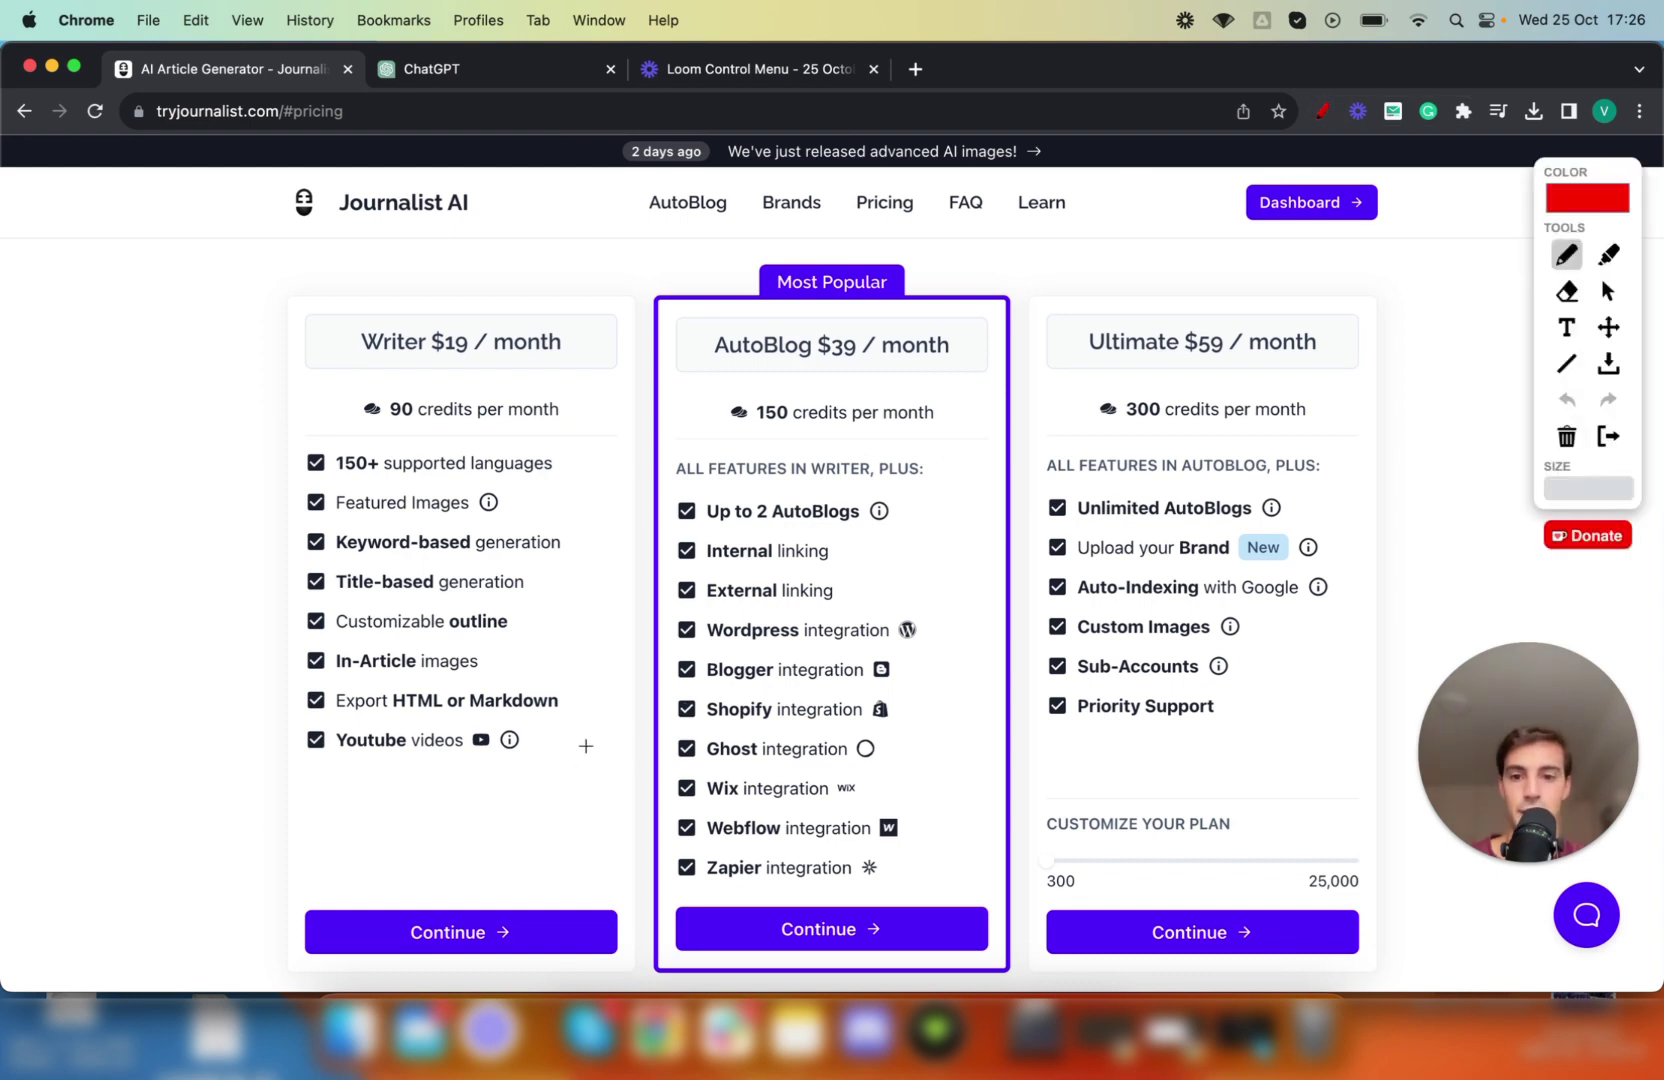
drag(510, 865, 686, 713)
scroll(1032, 428, up, 15)
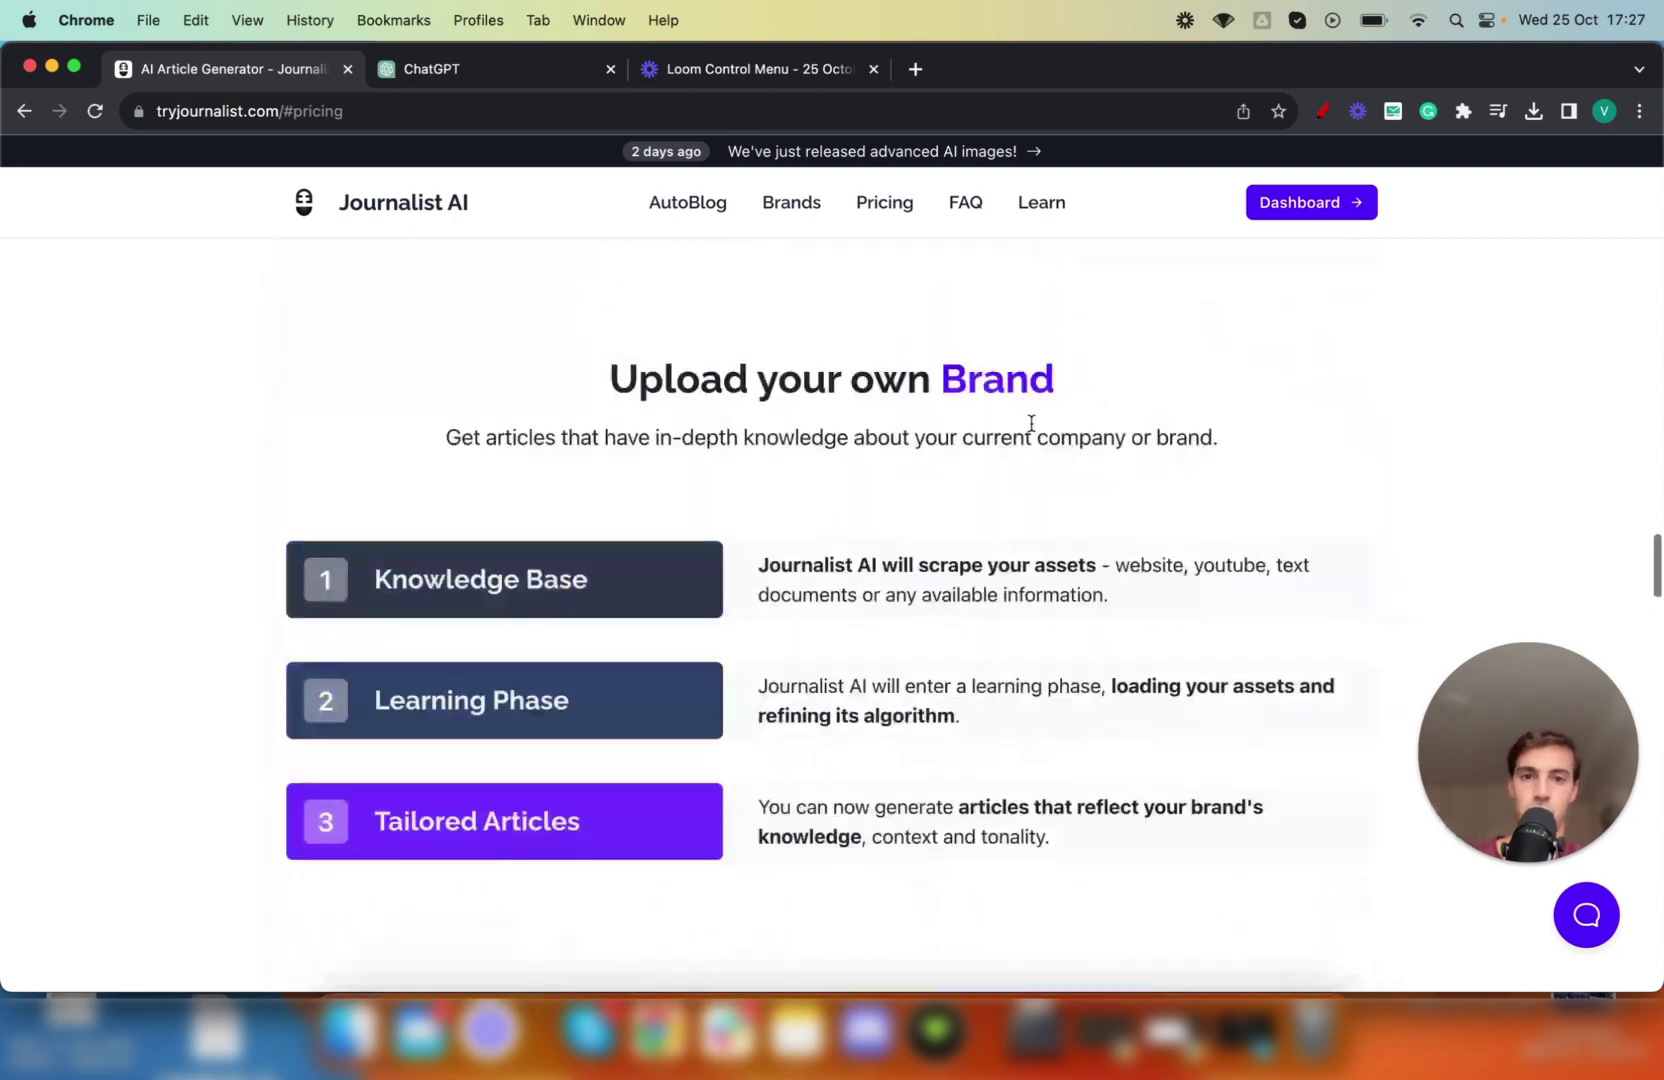
Draw a red staircase up from Automatic Posting and underline Journalist AI.
click(1322, 111)
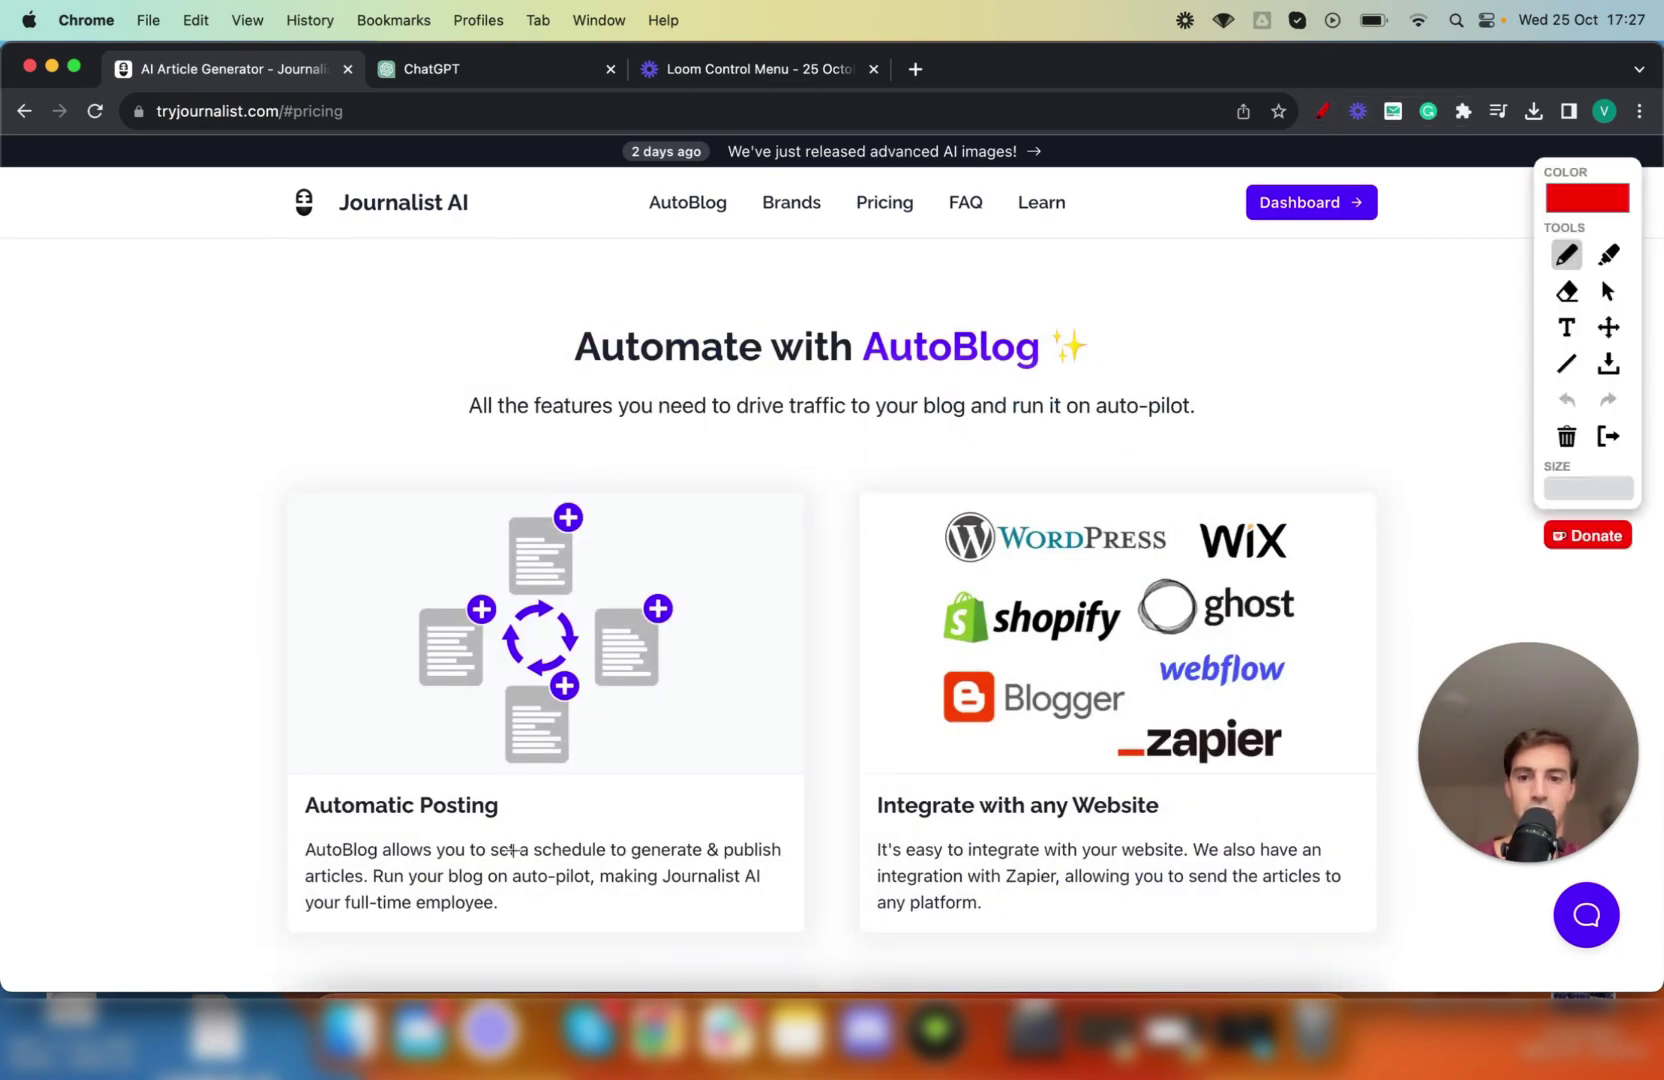
mouse_move(514, 878)
mouse_down()
mouse_move(684, 695)
mouse_move(684, 513)
mouse_move(1013, 393)
mouse_move(1200, 232)
mouse_move(1208, 200)
mouse_move(1167, 229)
mouse_move(1219, 224)
mouse_move(1188, 242)
mouse_up()
drag(1204, 174, 1204, 278)
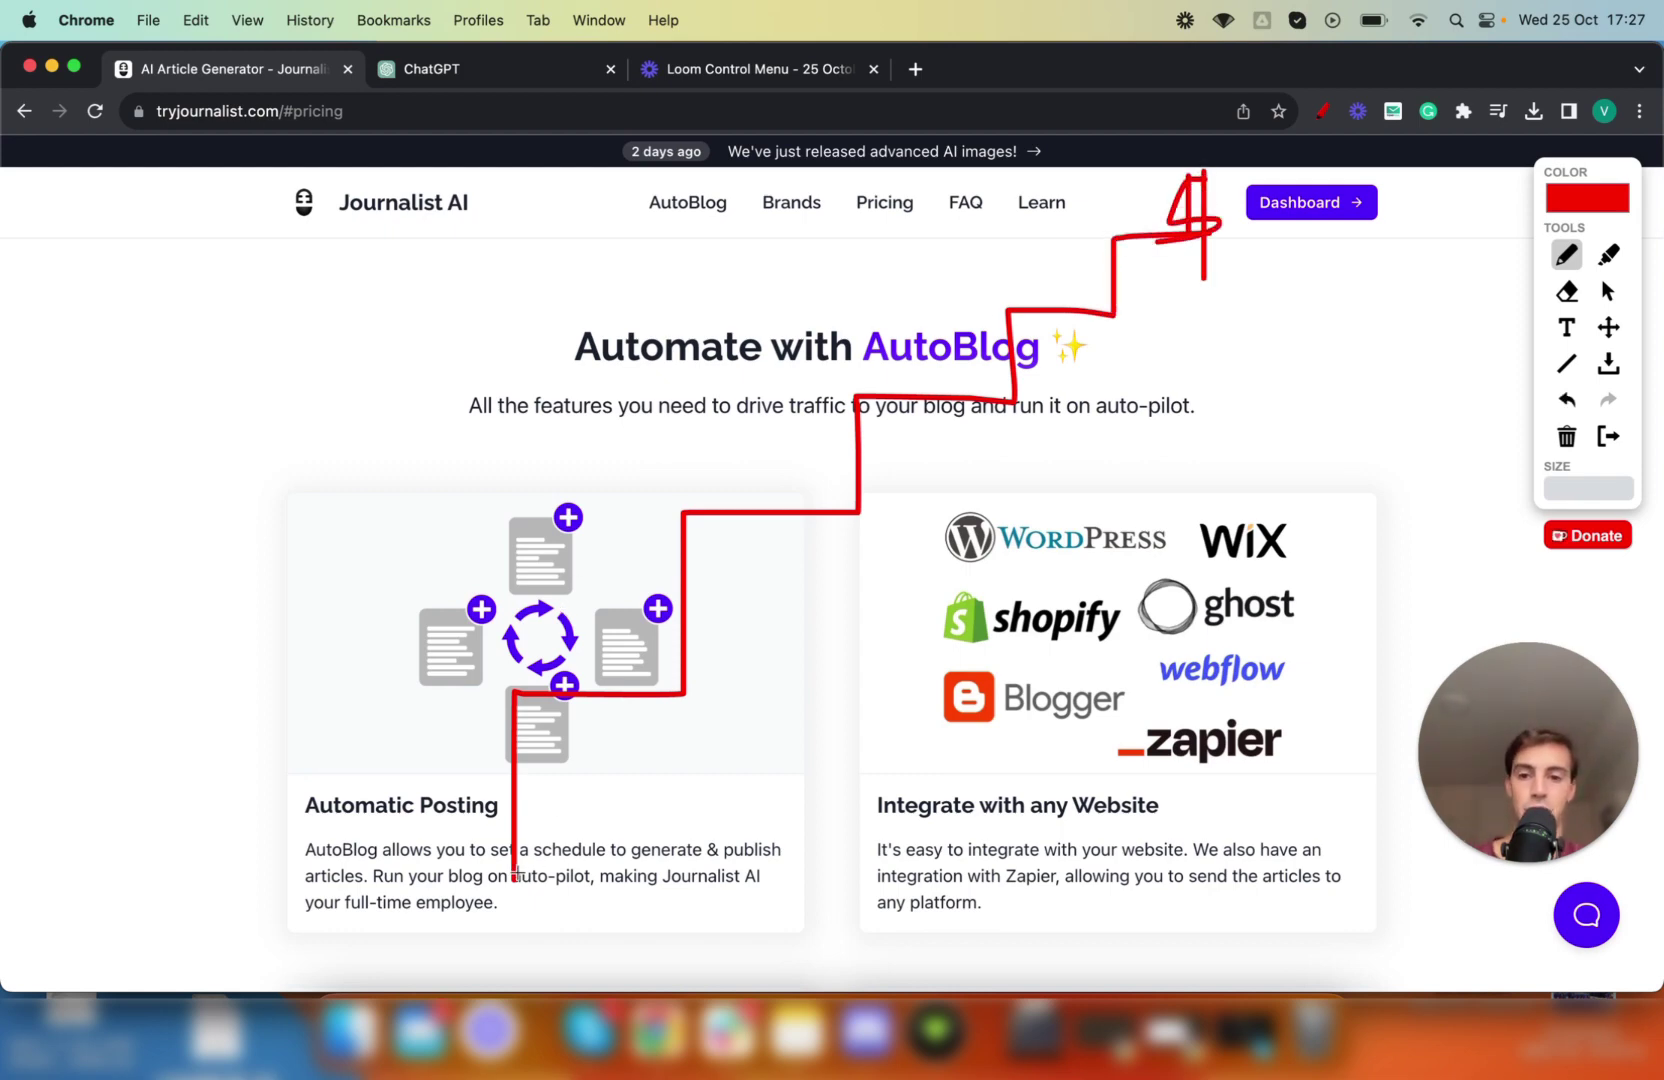
mouse_move(515, 874)
mouse_down()
mouse_move(364, 876)
mouse_move(364, 932)
mouse_up()
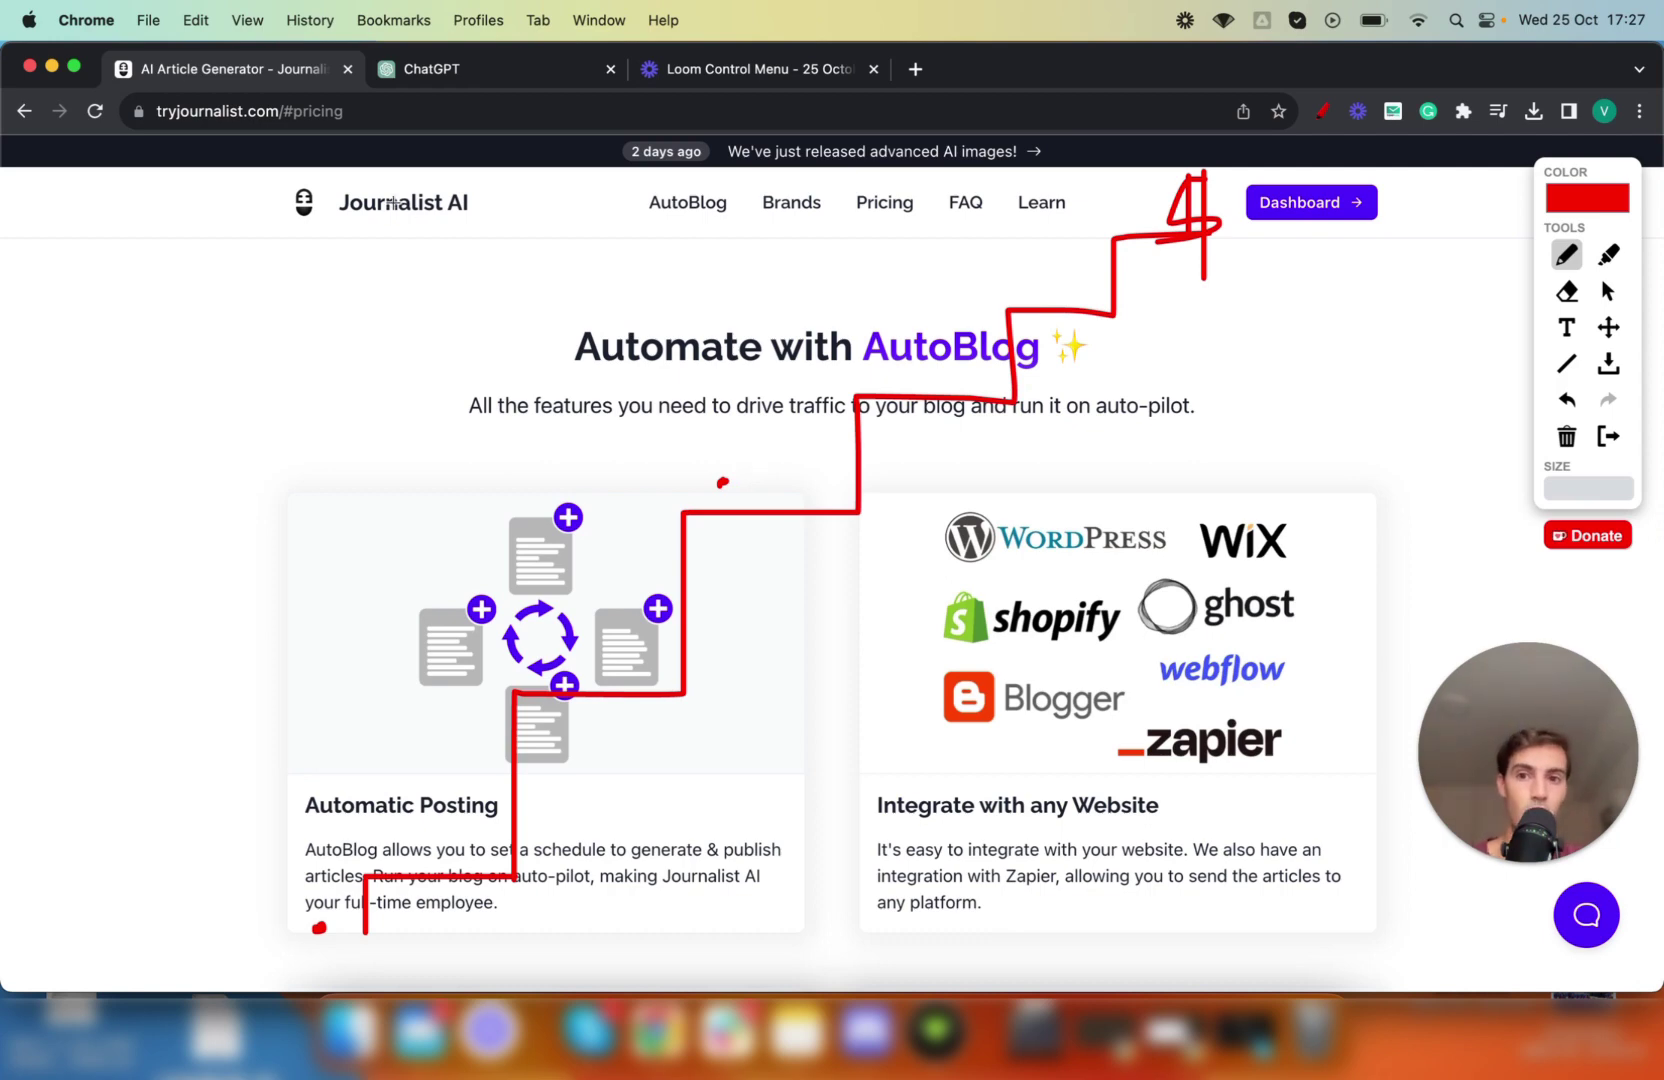
drag(325, 221, 537, 224)
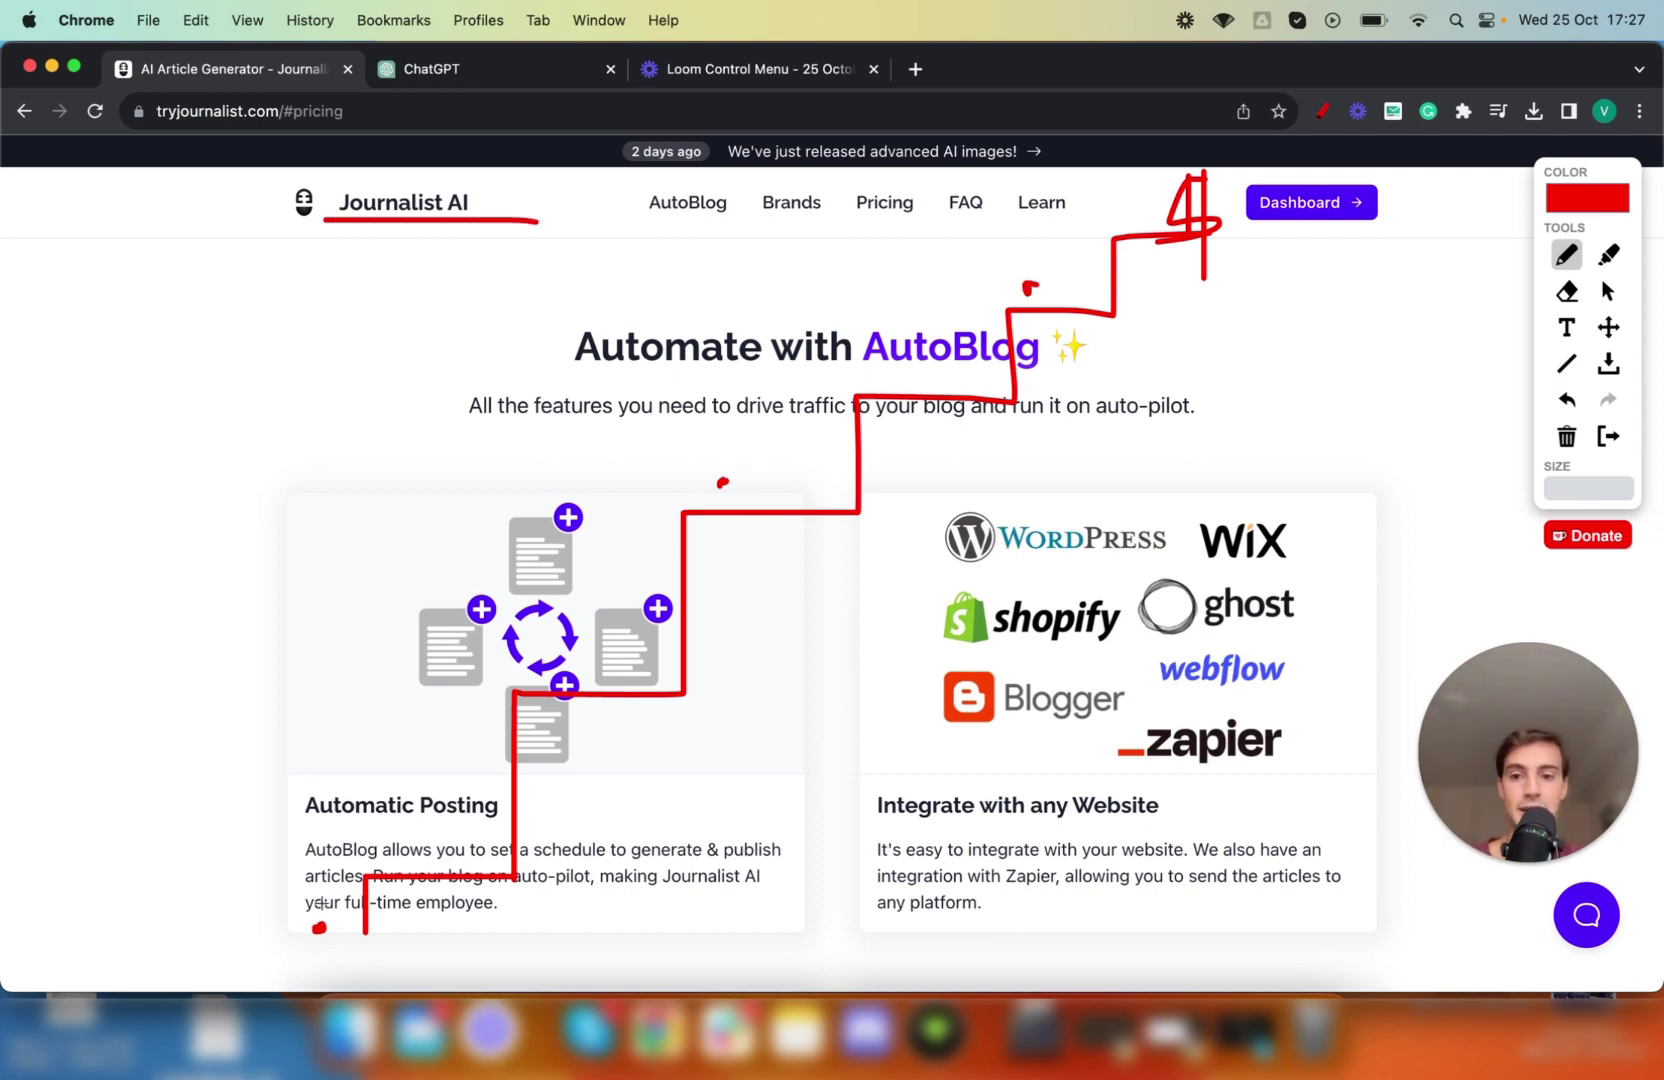
Add red arcs, arrowheads and looping hops climbing the staircase toward AutoBlog.
mouse_move(316, 904)
mouse_down()
mouse_move(436, 820)
mouse_move(615, 511)
mouse_move(751, 497)
mouse_move(785, 372)
mouse_move(832, 341)
mouse_move(897, 336)
mouse_move(928, 380)
mouse_move(959, 323)
mouse_up()
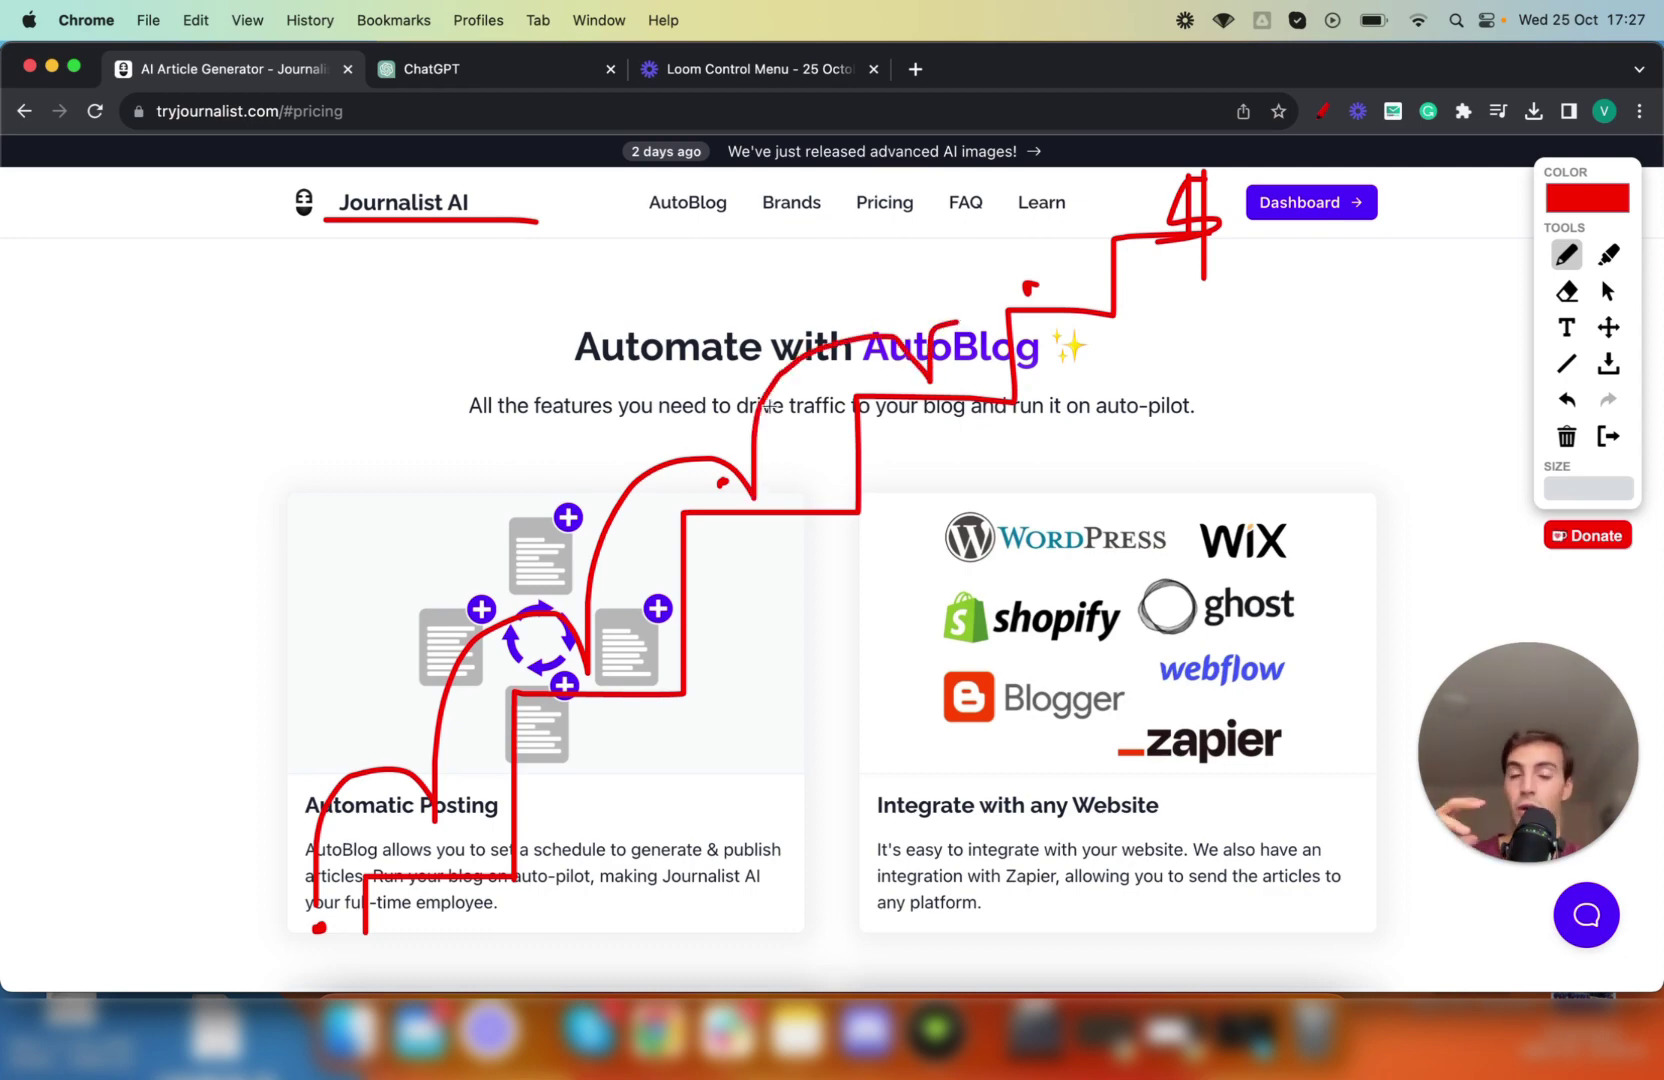
mouse_move(261, 919)
mouse_down()
mouse_move(341, 605)
mouse_move(997, 277)
mouse_move(1017, 312)
mouse_up()
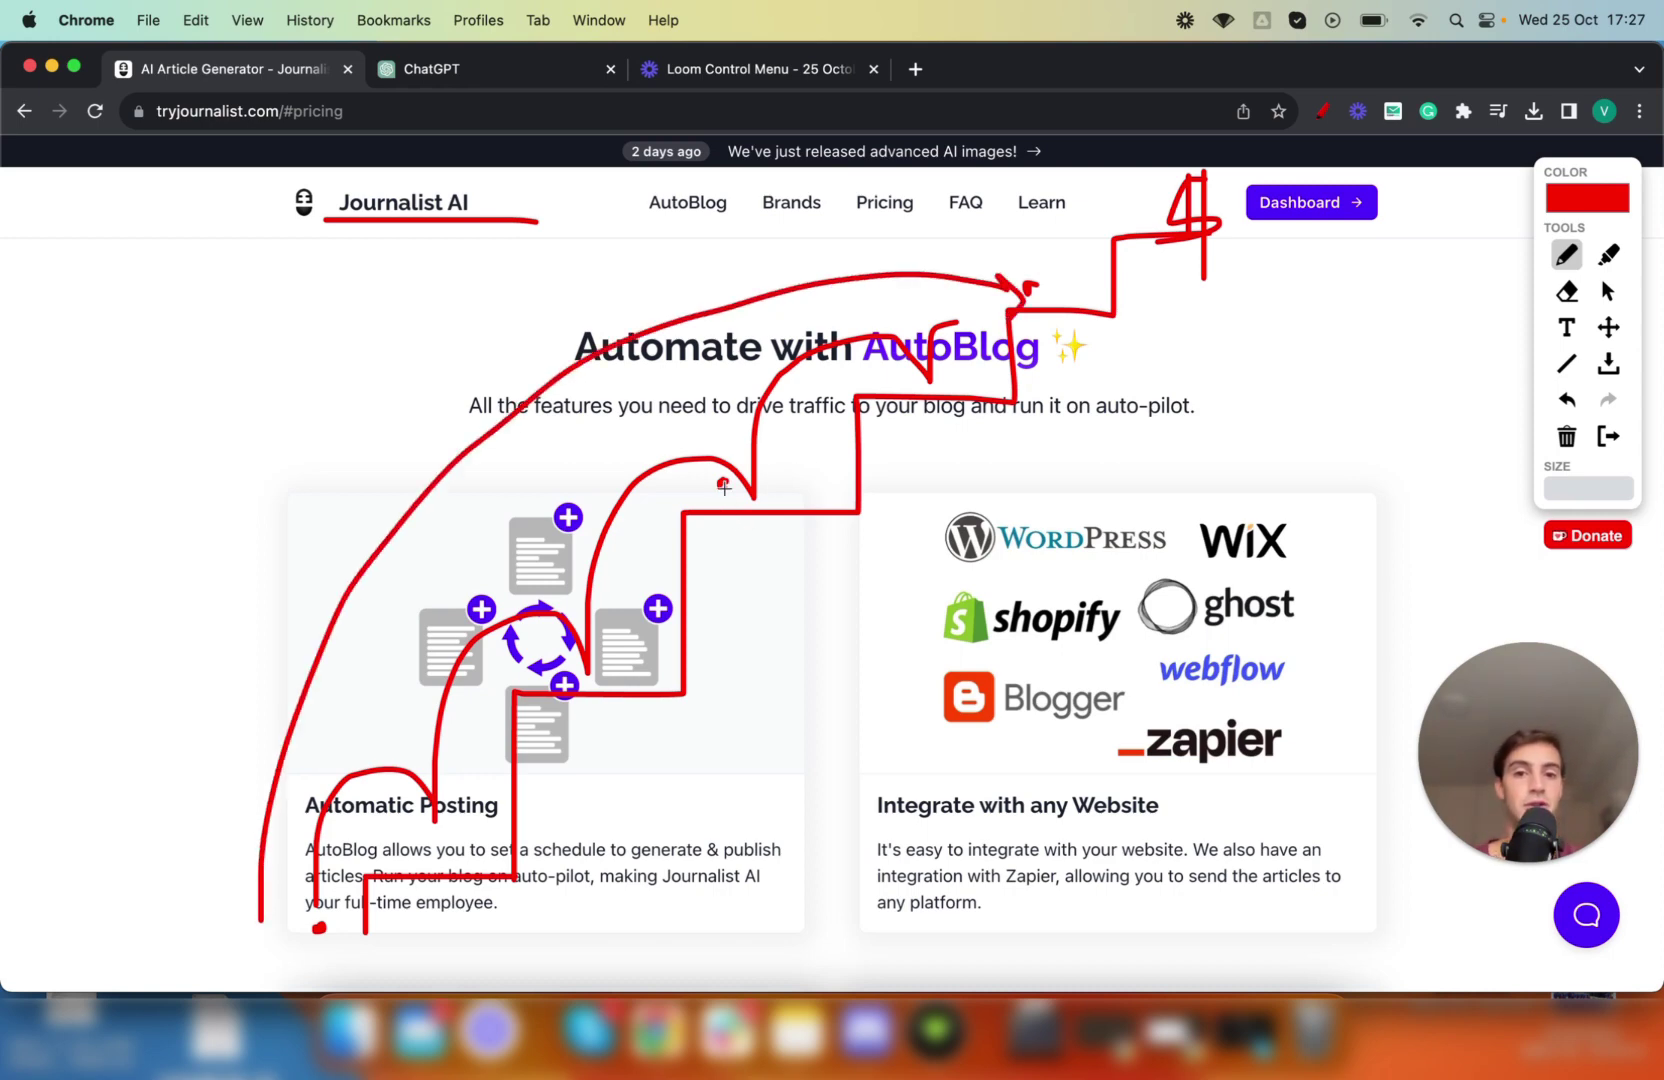
mouse_move(723, 450)
mouse_down()
mouse_move(751, 492)
mouse_move(731, 449)
mouse_up()
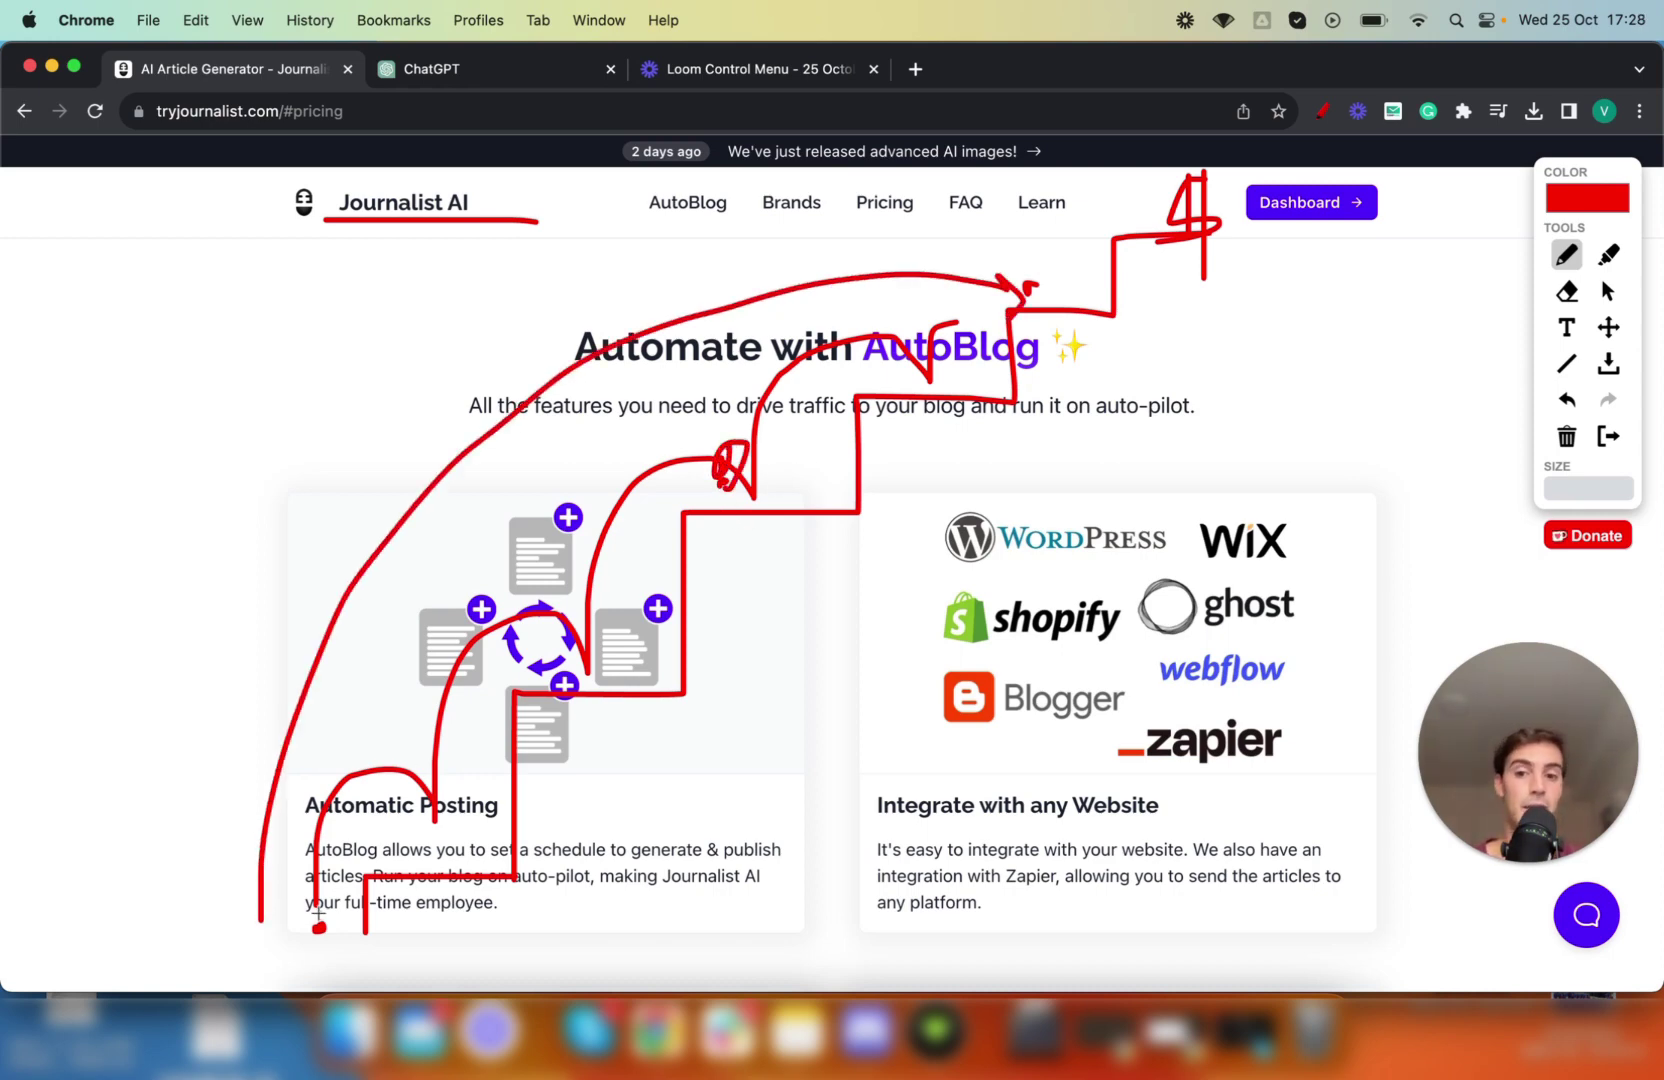
drag(296, 911, 317, 916)
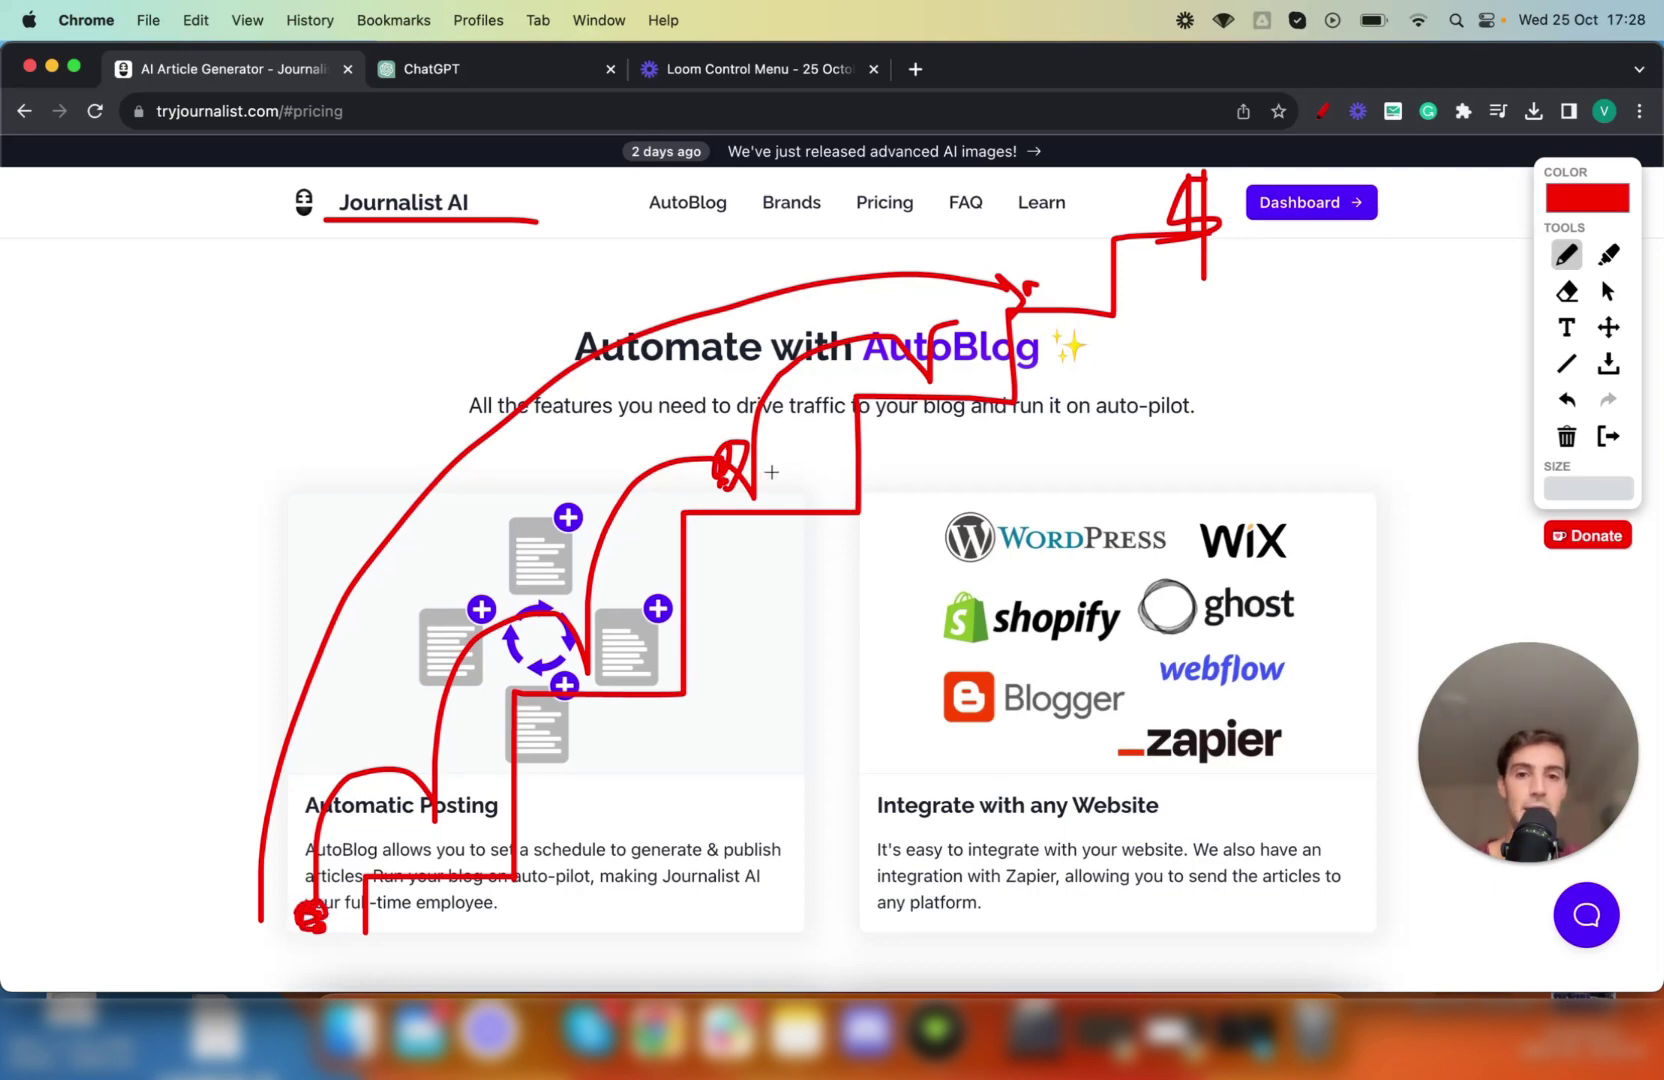
mouse_move(737, 471)
mouse_down()
mouse_move(759, 475)
mouse_move(793, 384)
mouse_move(928, 403)
mouse_move(994, 342)
mouse_up()
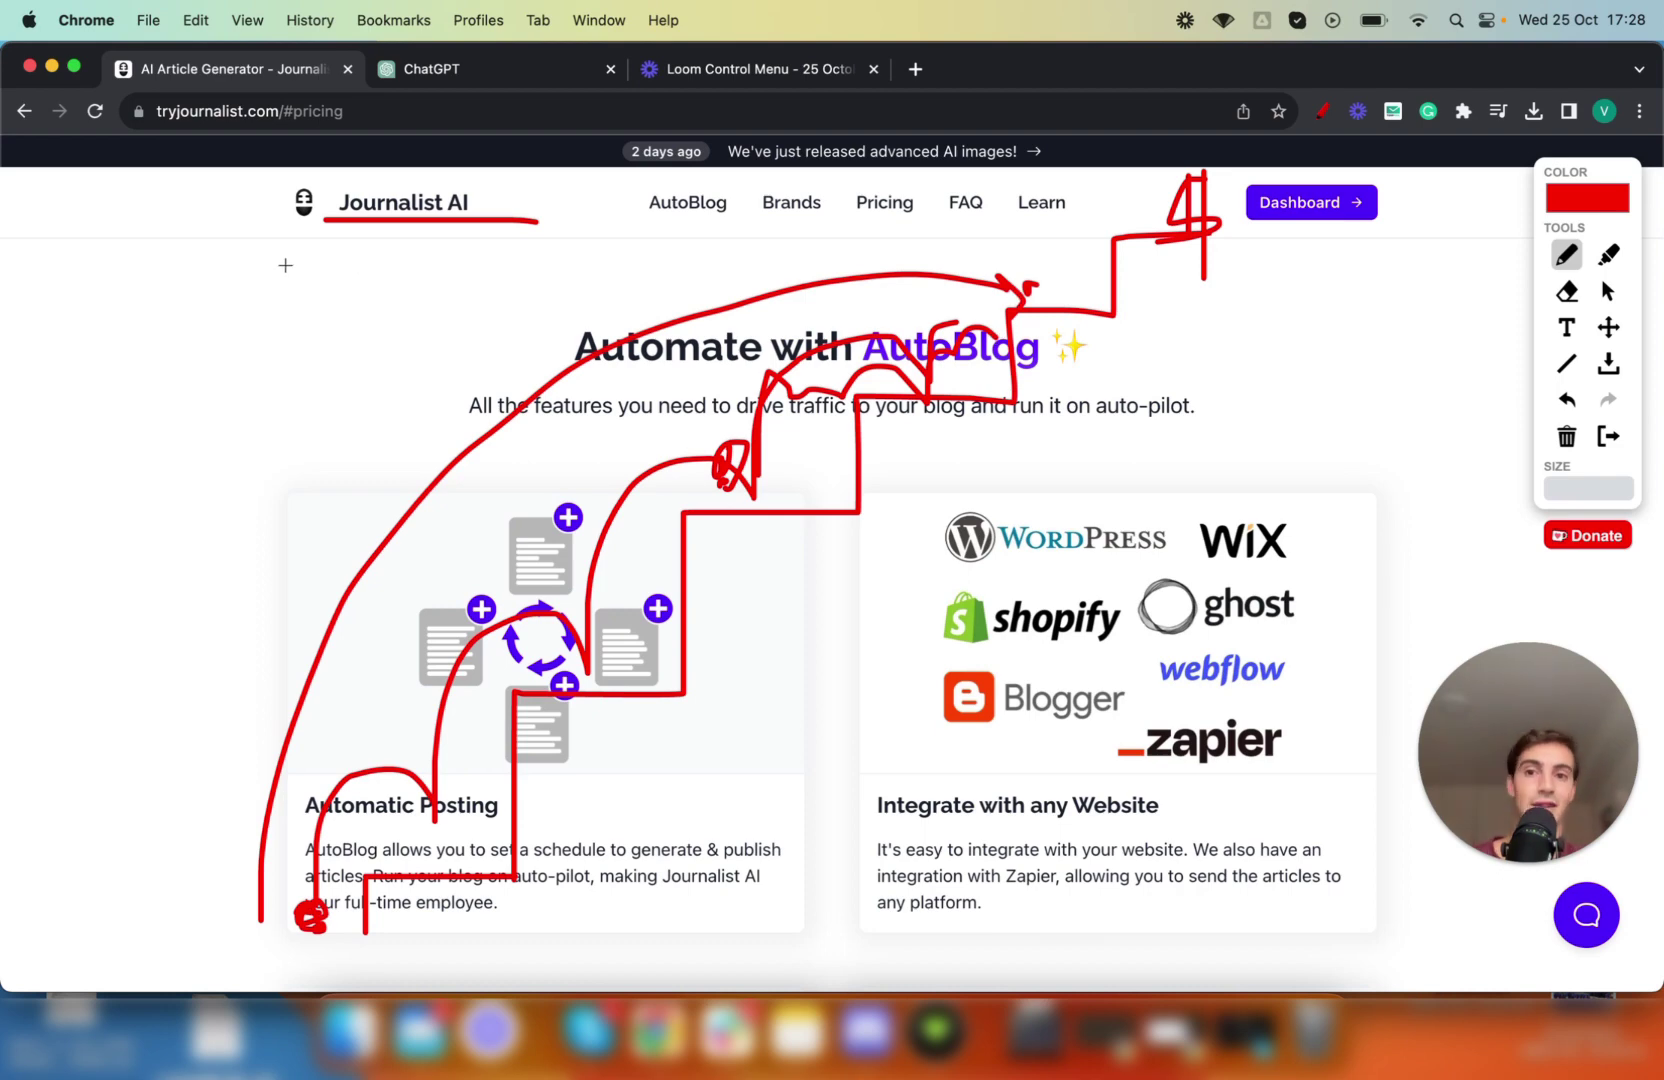
drag(313, 246, 508, 246)
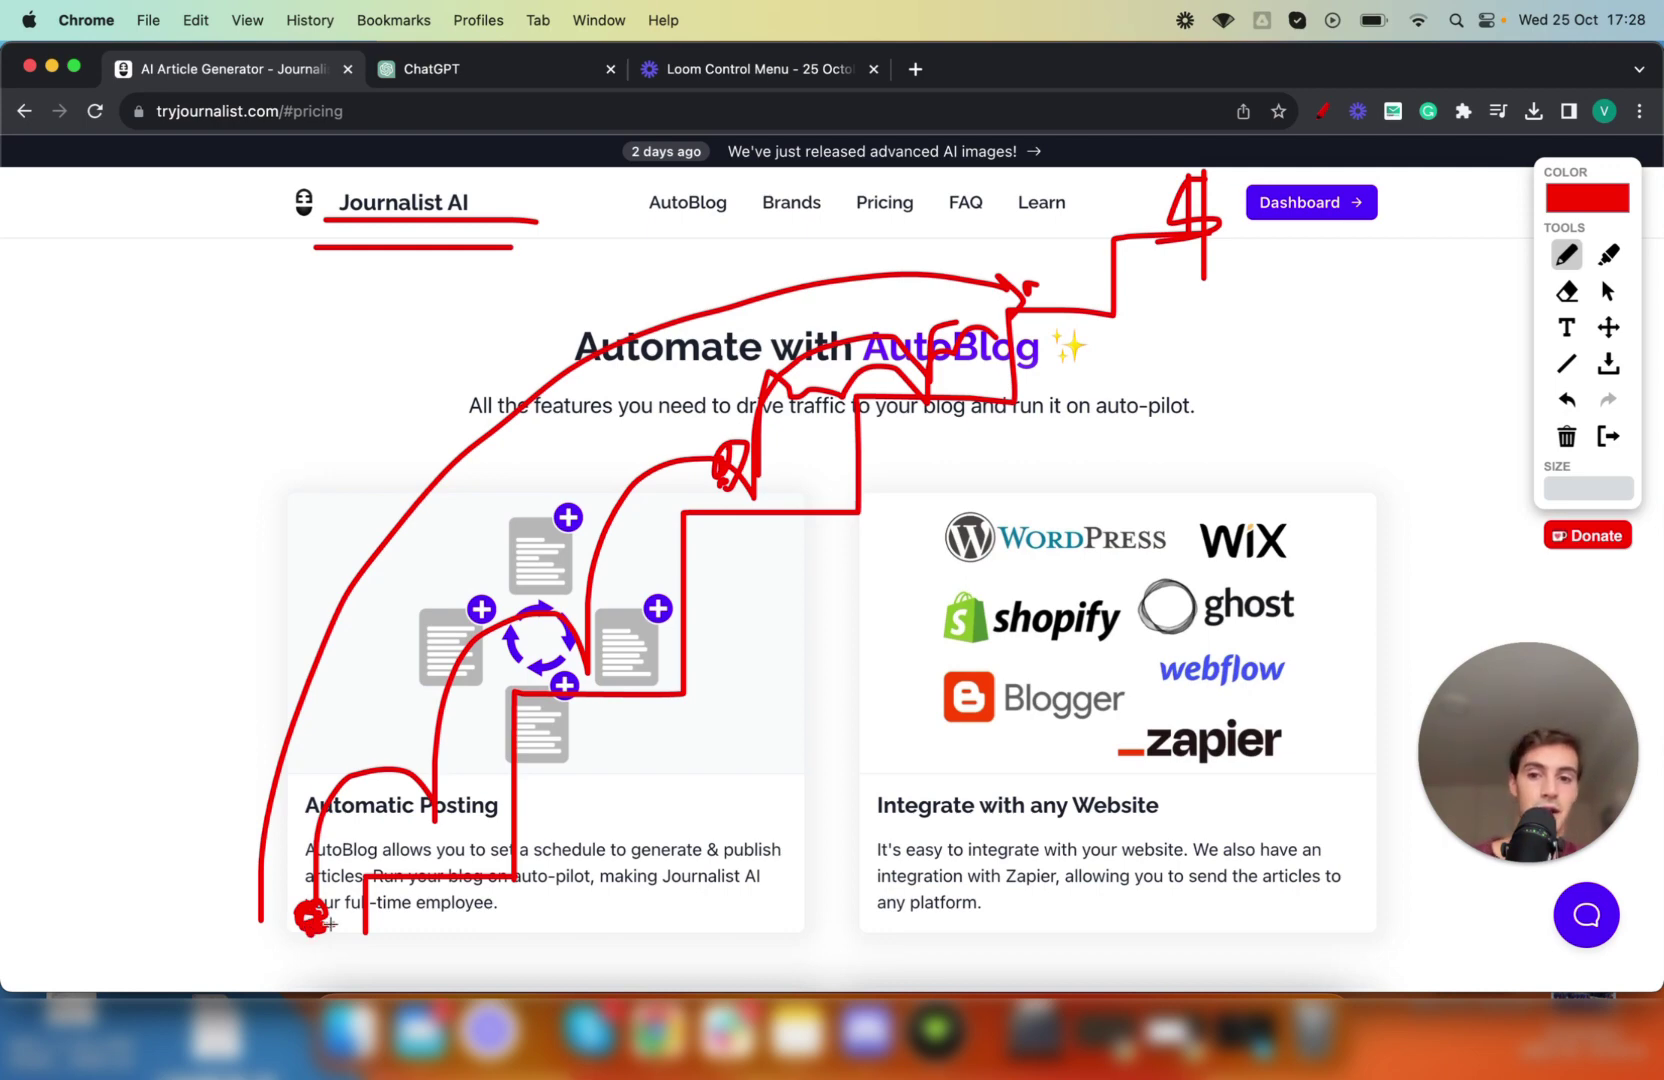
drag(322, 911, 779, 497)
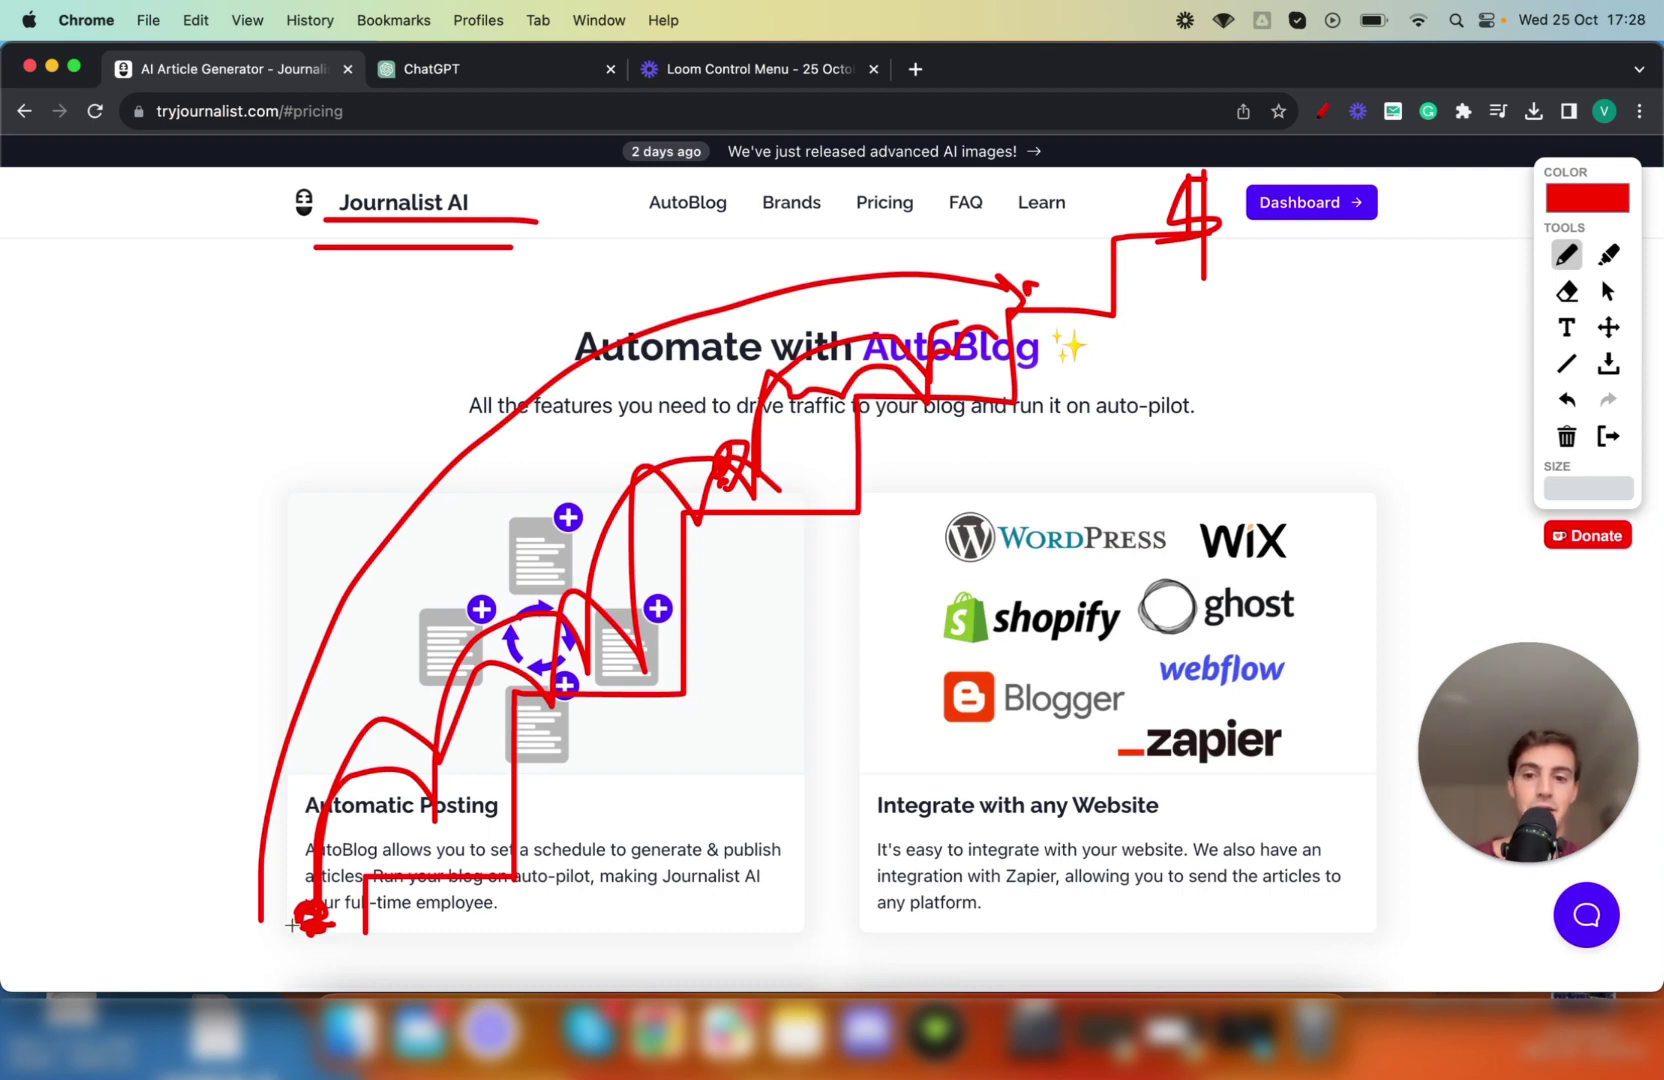
mouse_move(292, 924)
mouse_down()
mouse_move(554, 475)
mouse_move(803, 386)
mouse_move(1023, 354)
mouse_up()
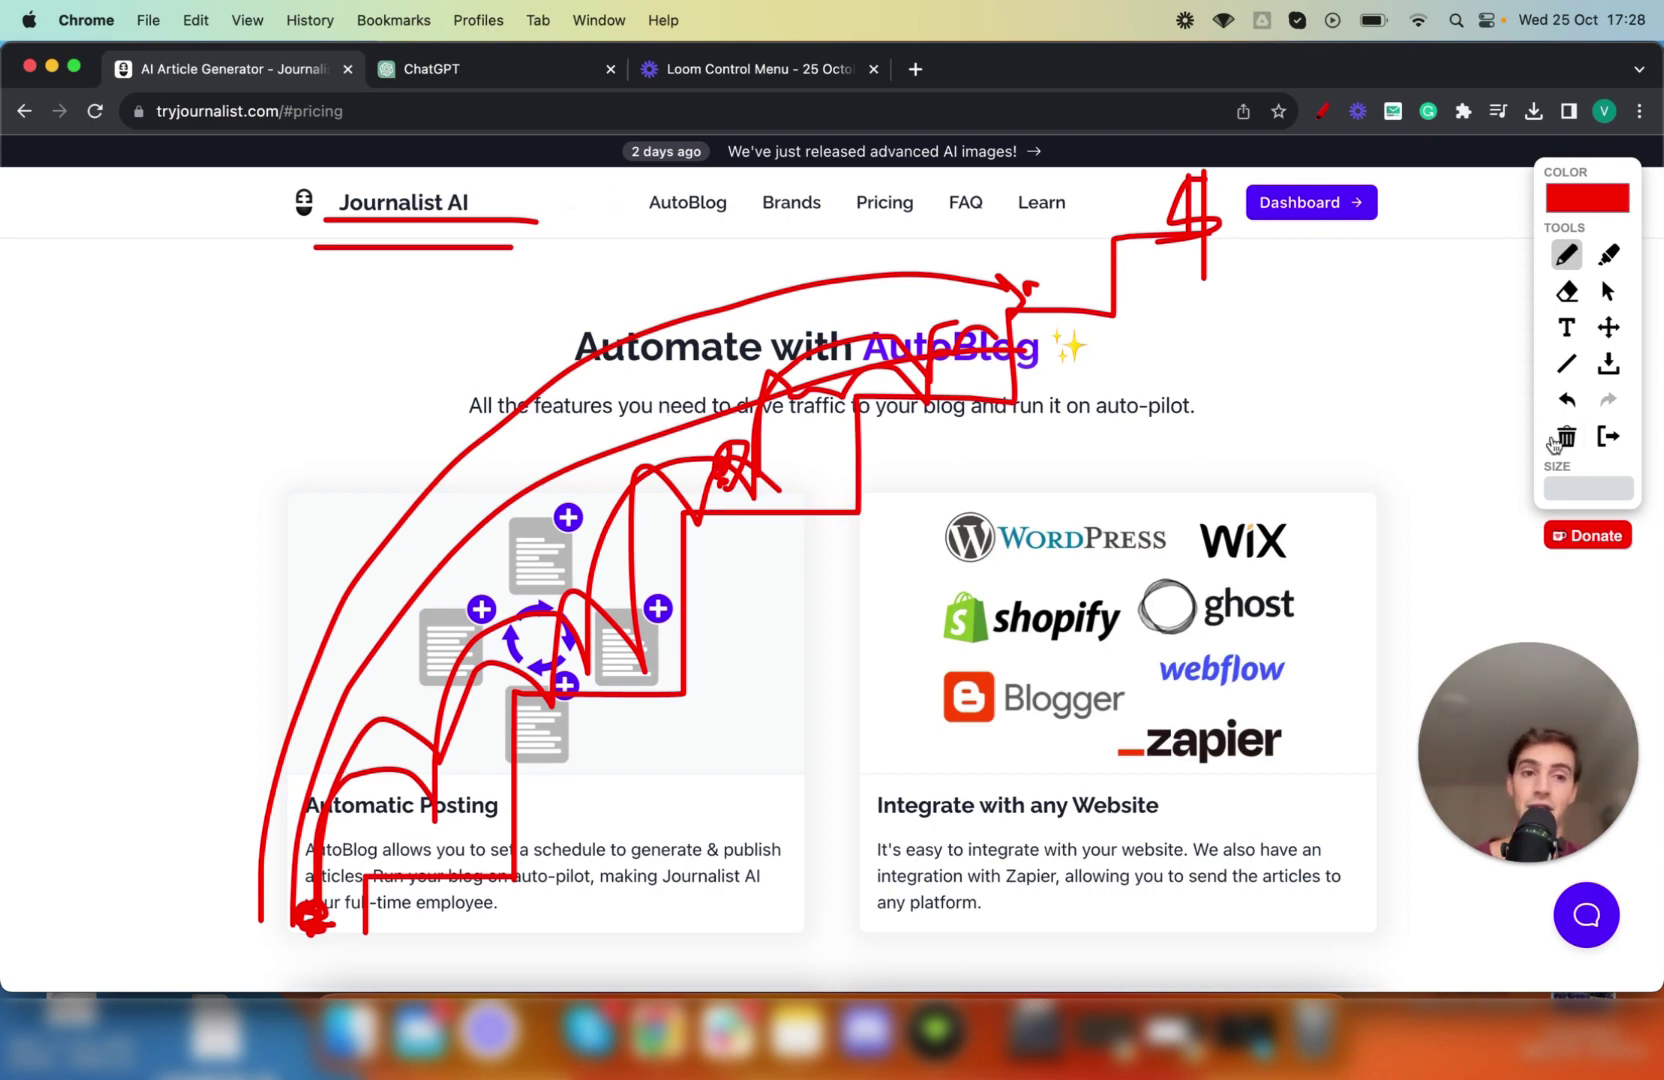
Clear the drawings, revisit the pricing section, and select the site's web address.
click(1612, 442)
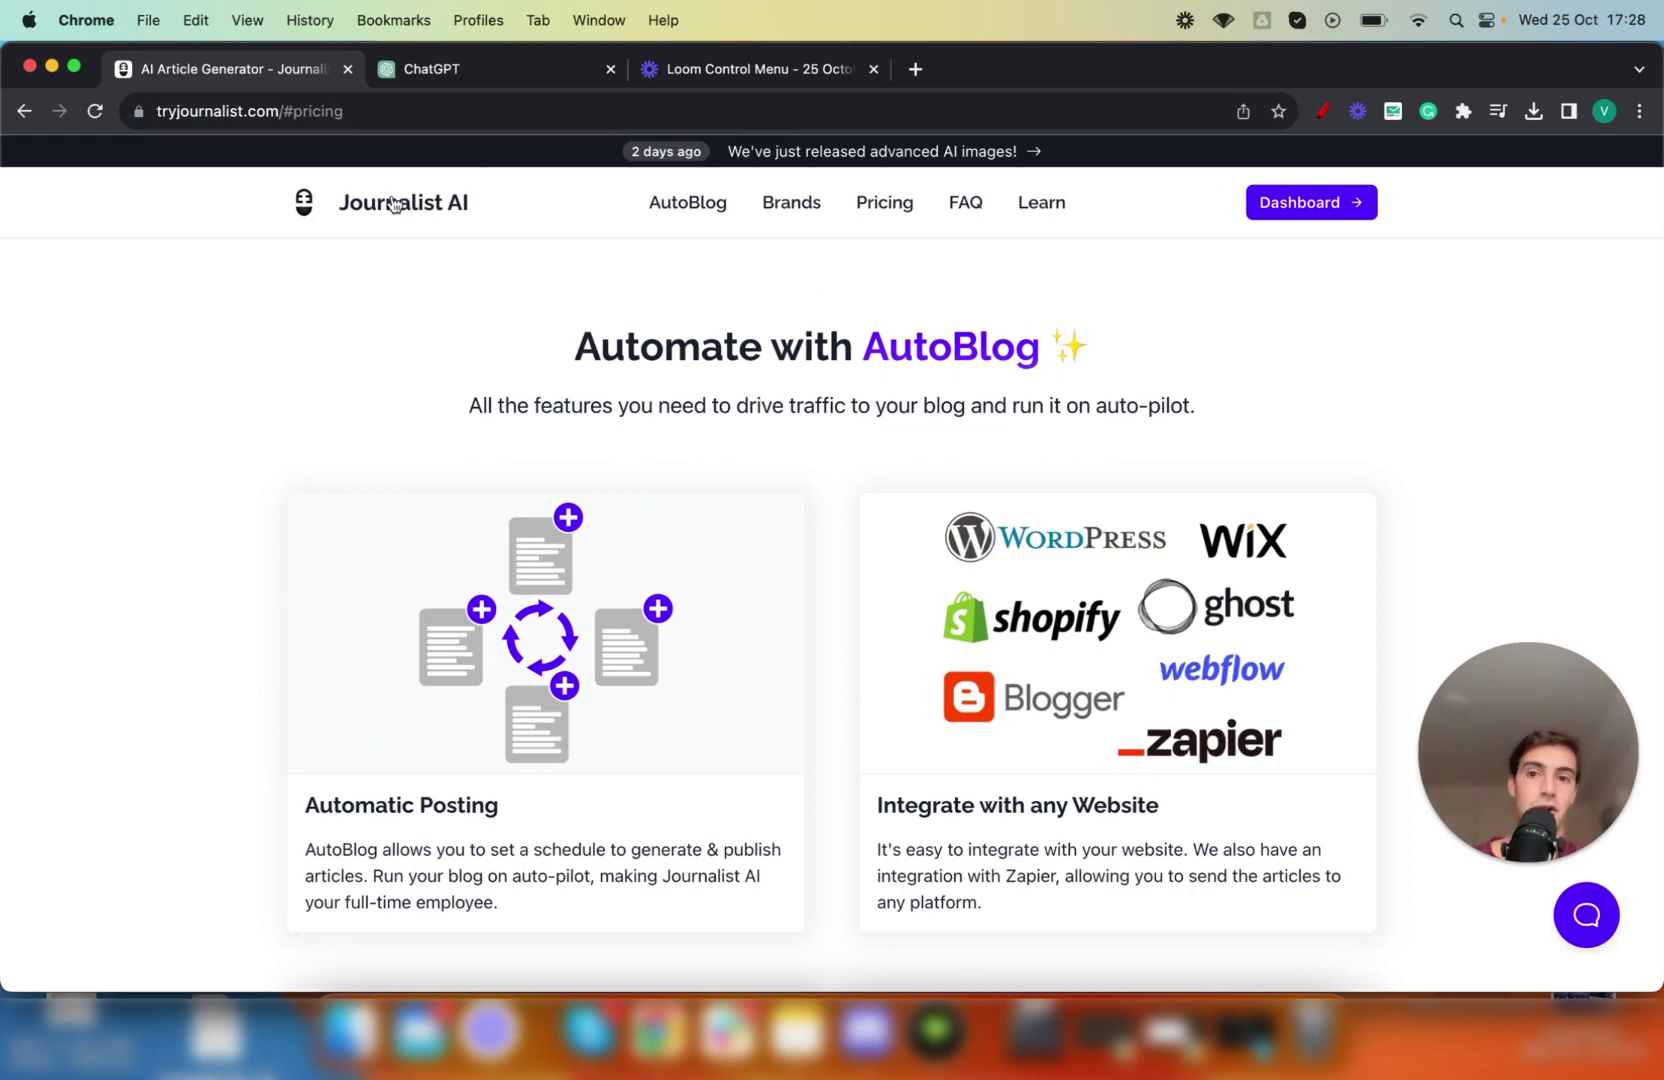
scroll(499, 328, up, 15)
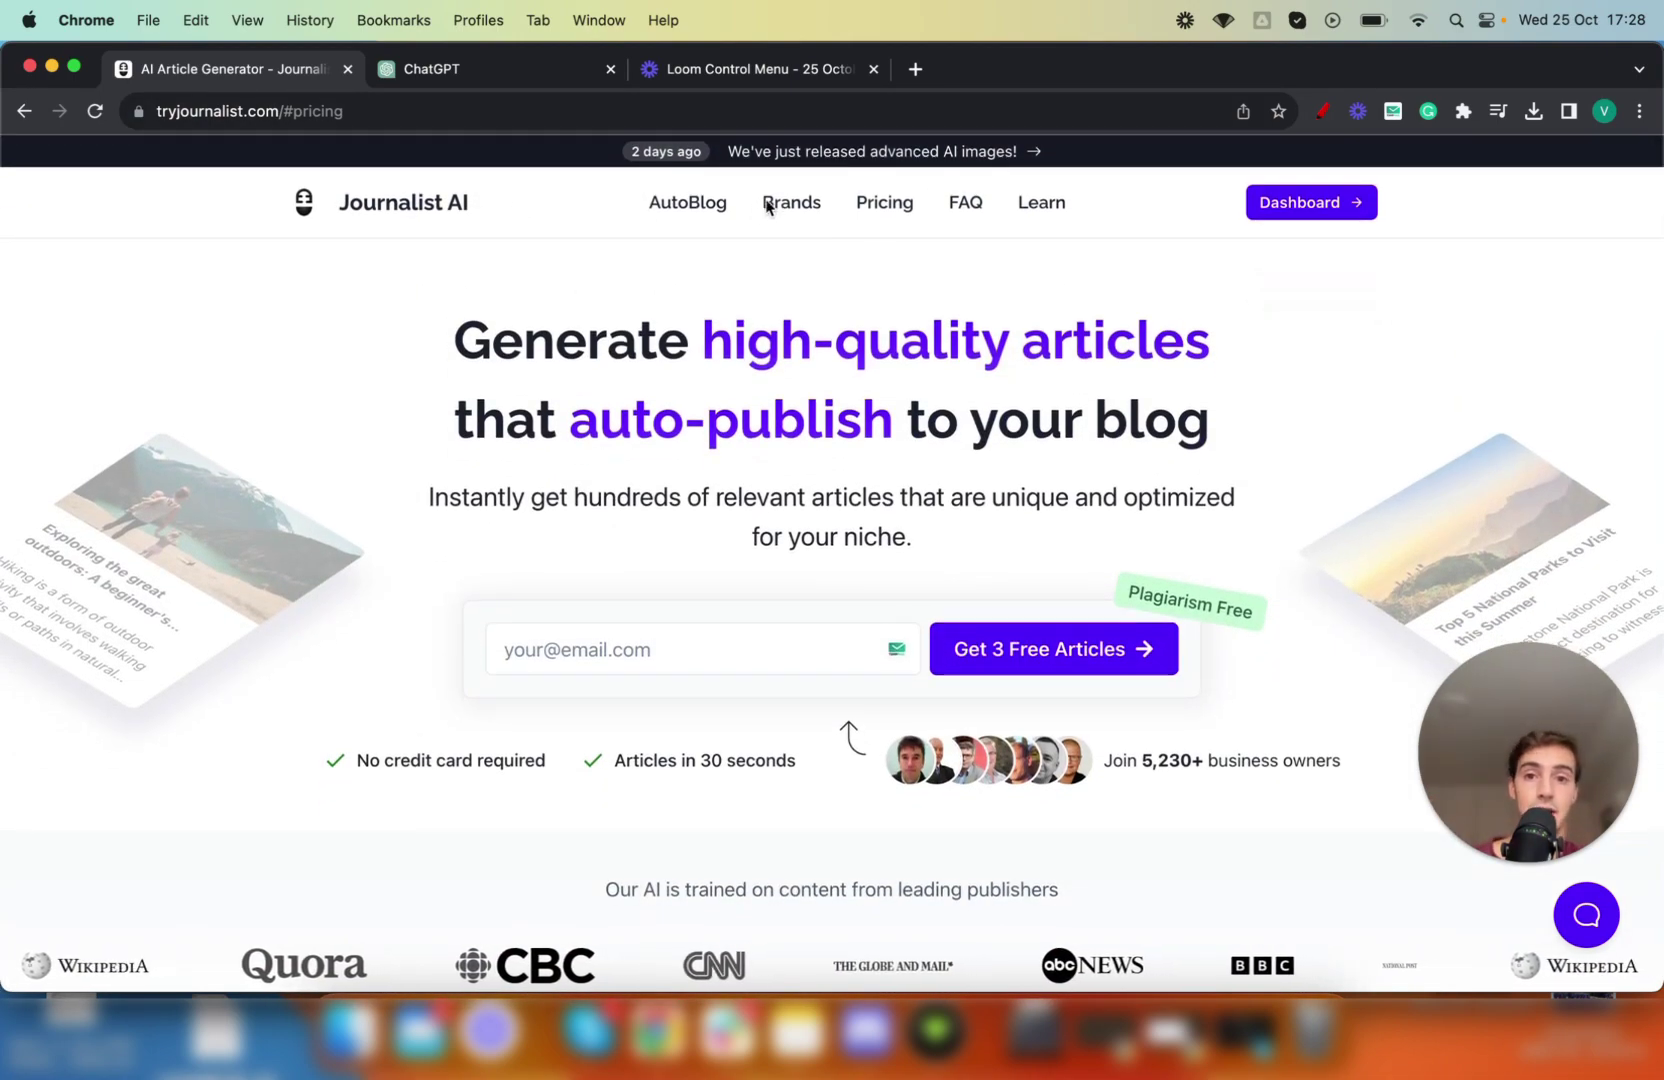
click(884, 202)
scroll(1098, 481, down, 2)
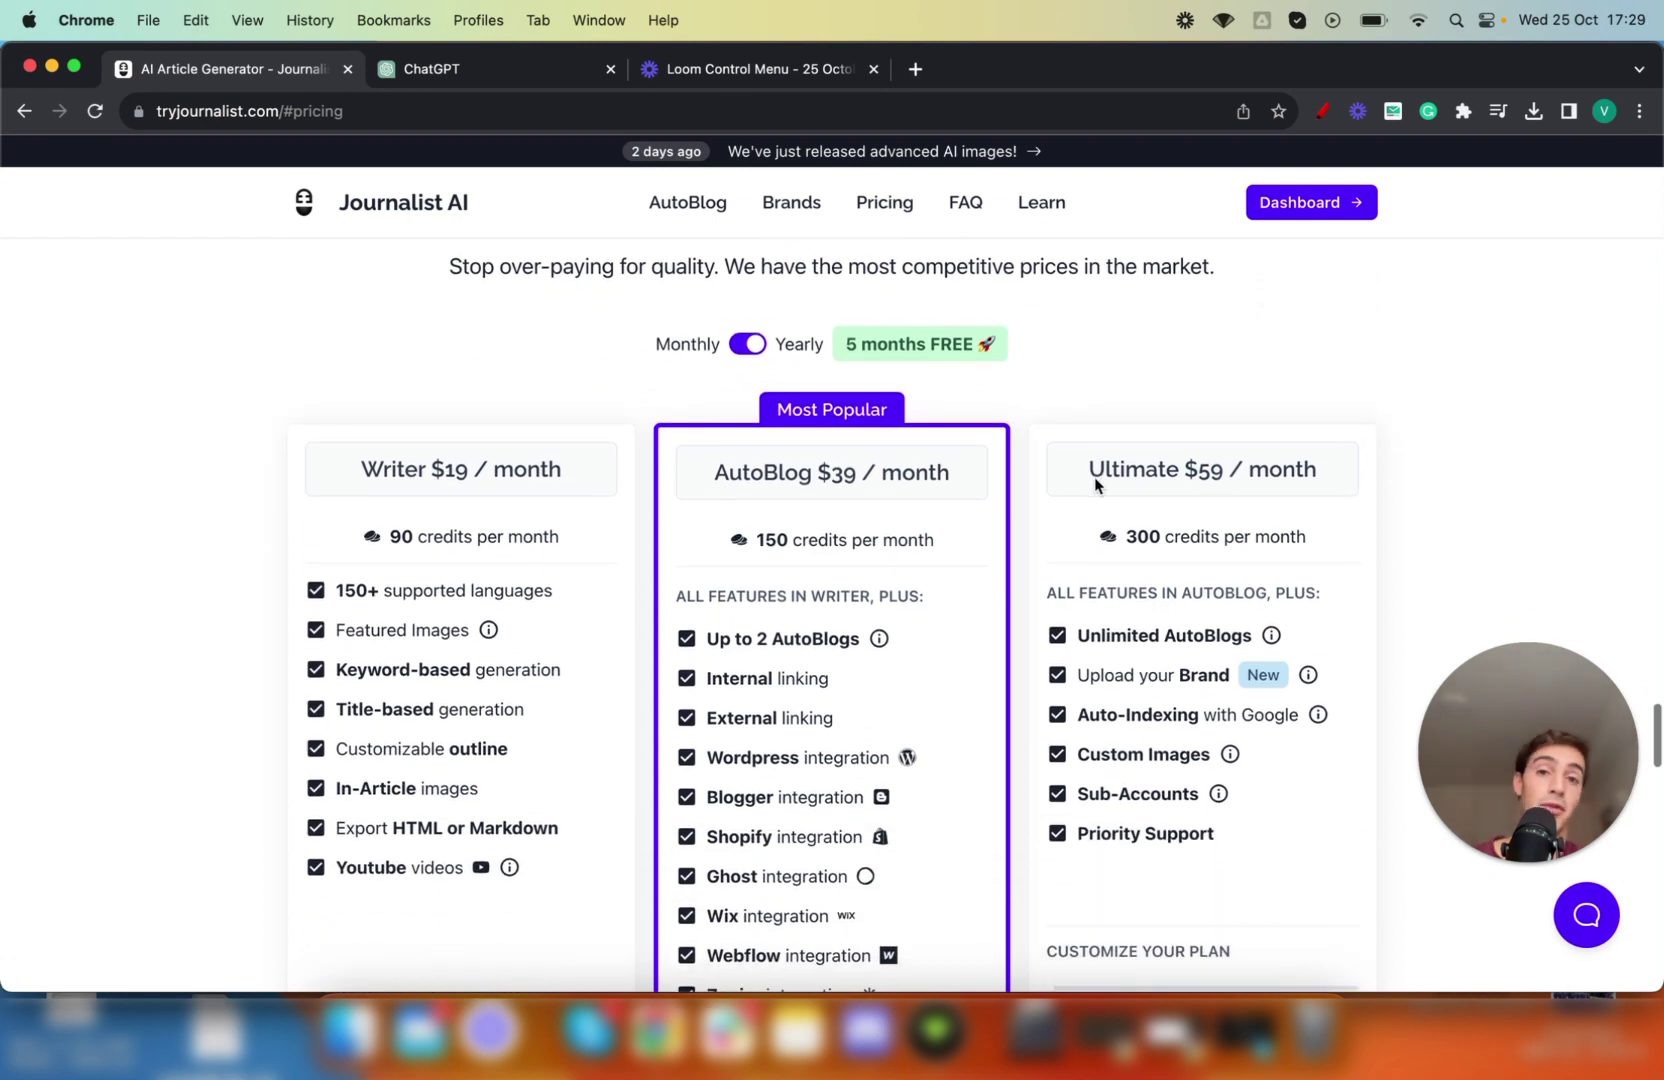
scroll(1095, 478, down, 1)
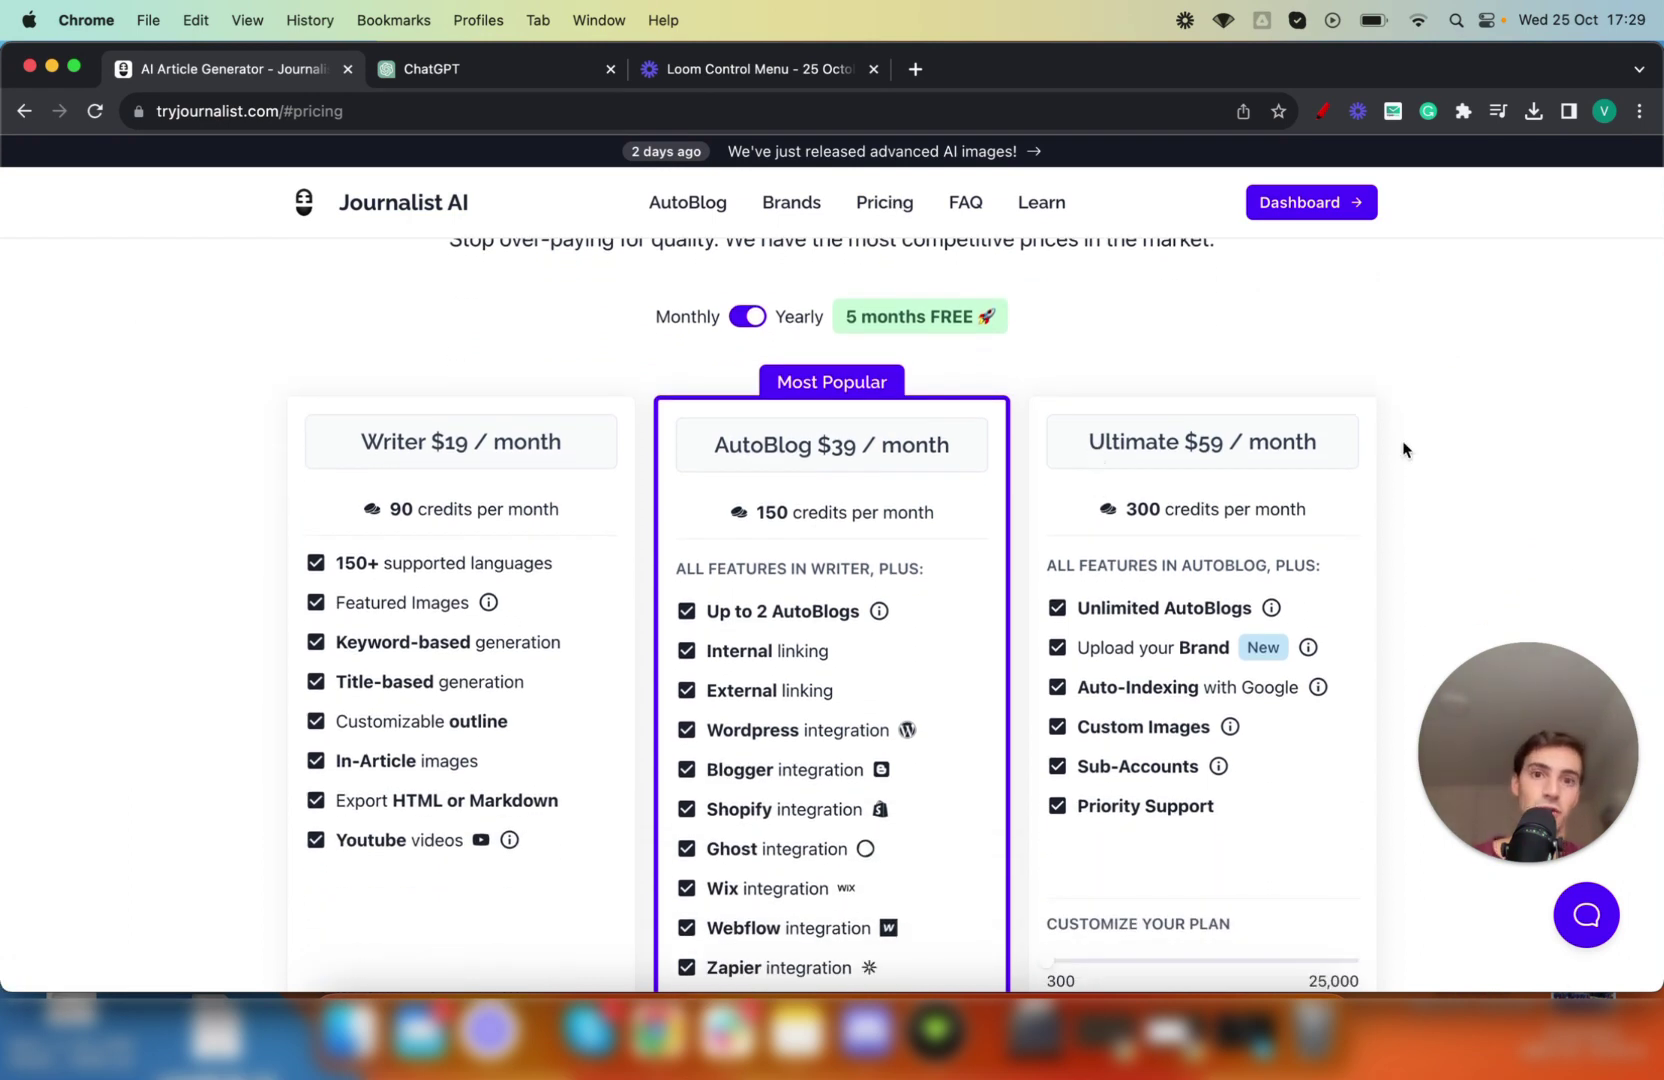
drag(278, 111, 140, 111)
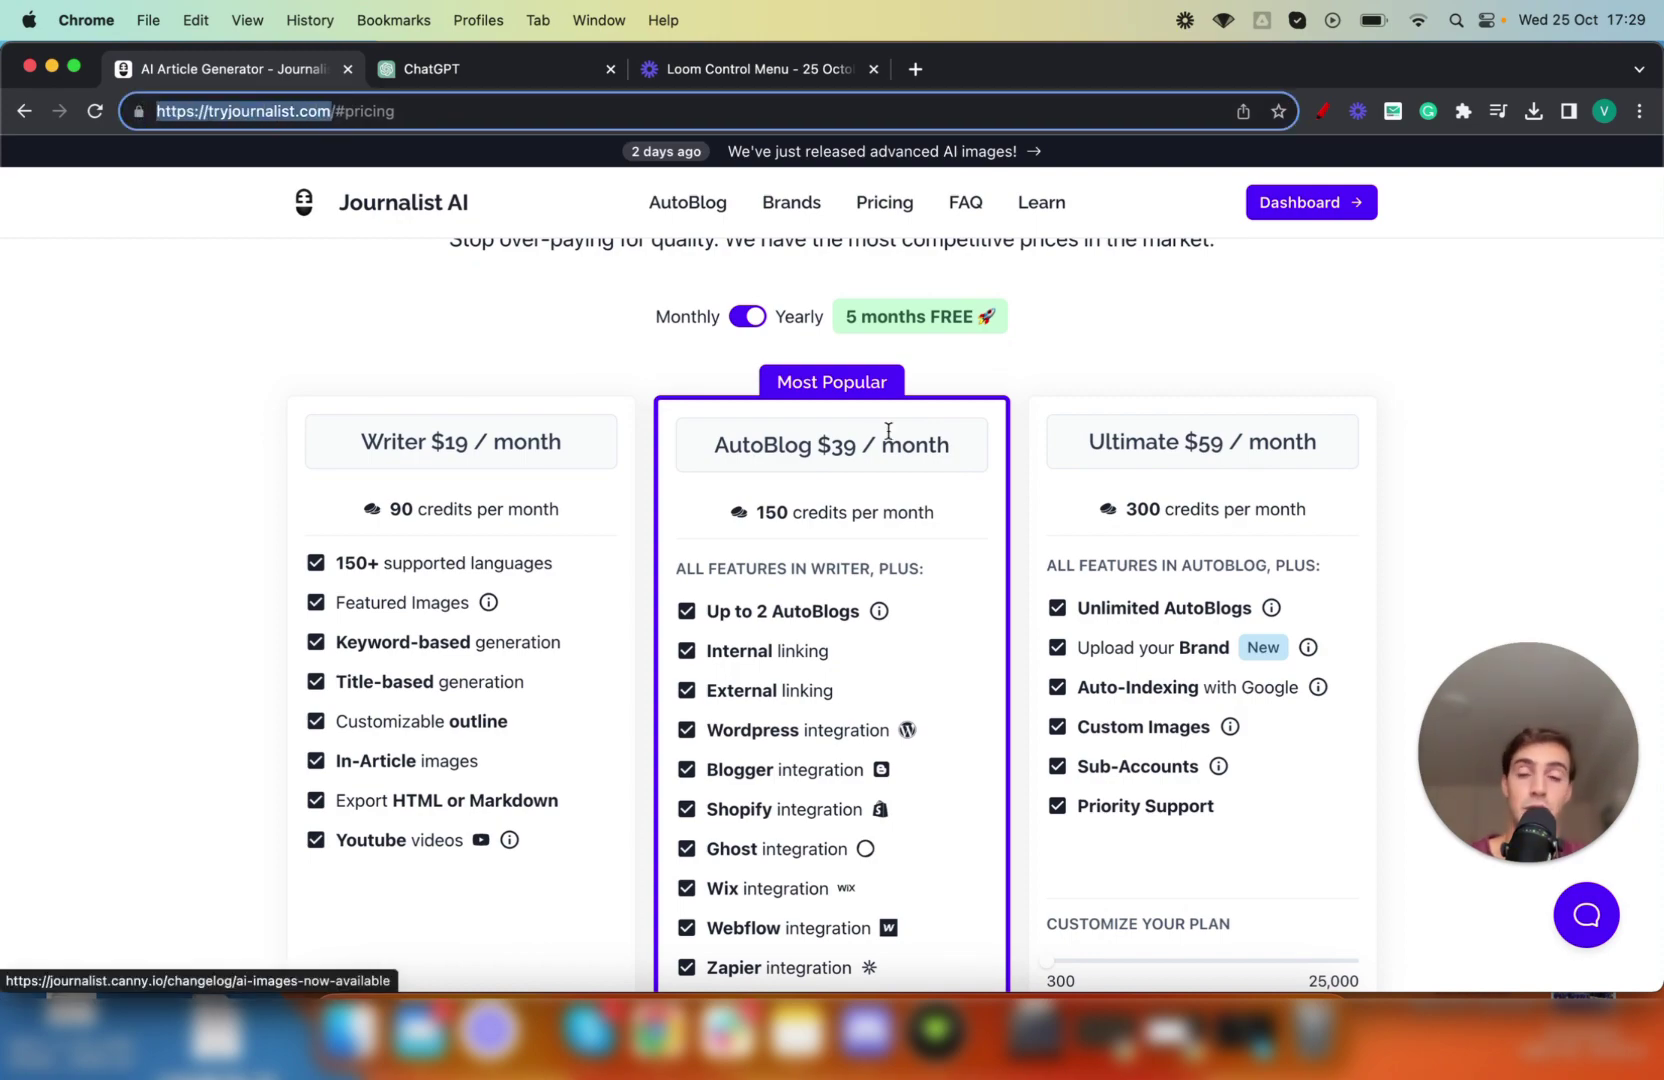
scroll(884, 429, up, 10)
scroll(888, 431, up, 10)
scroll(888, 431, up, 2)
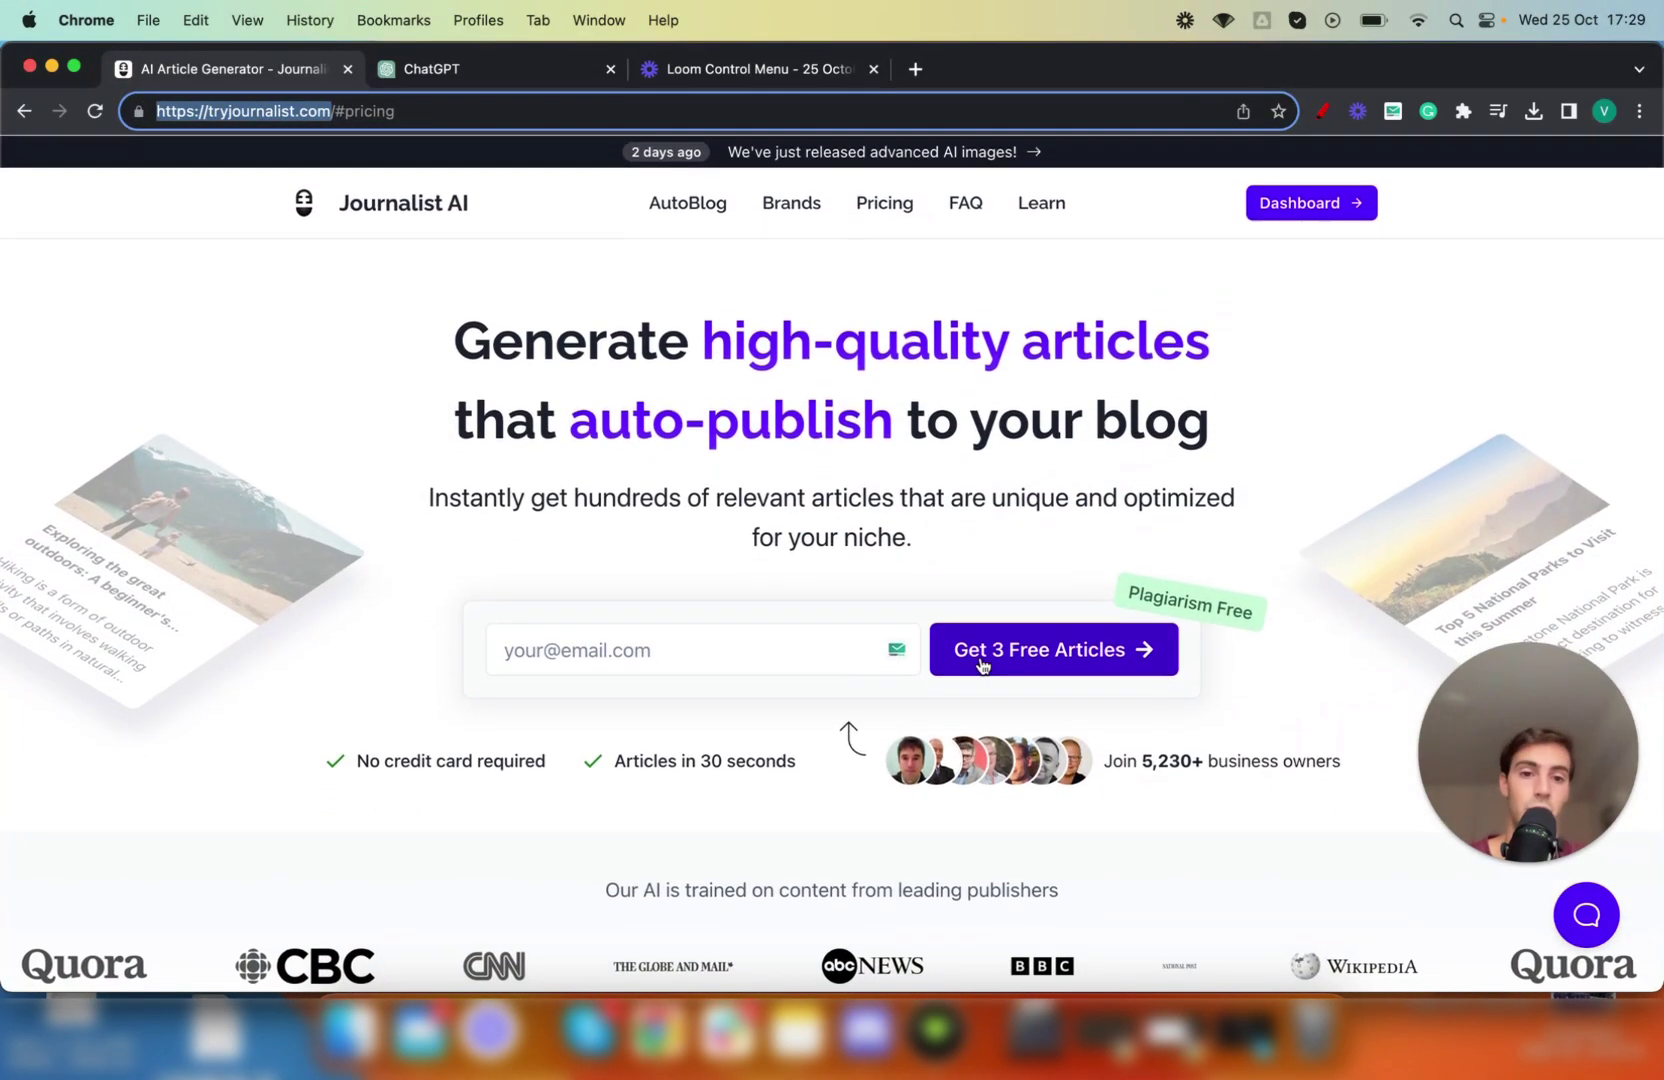